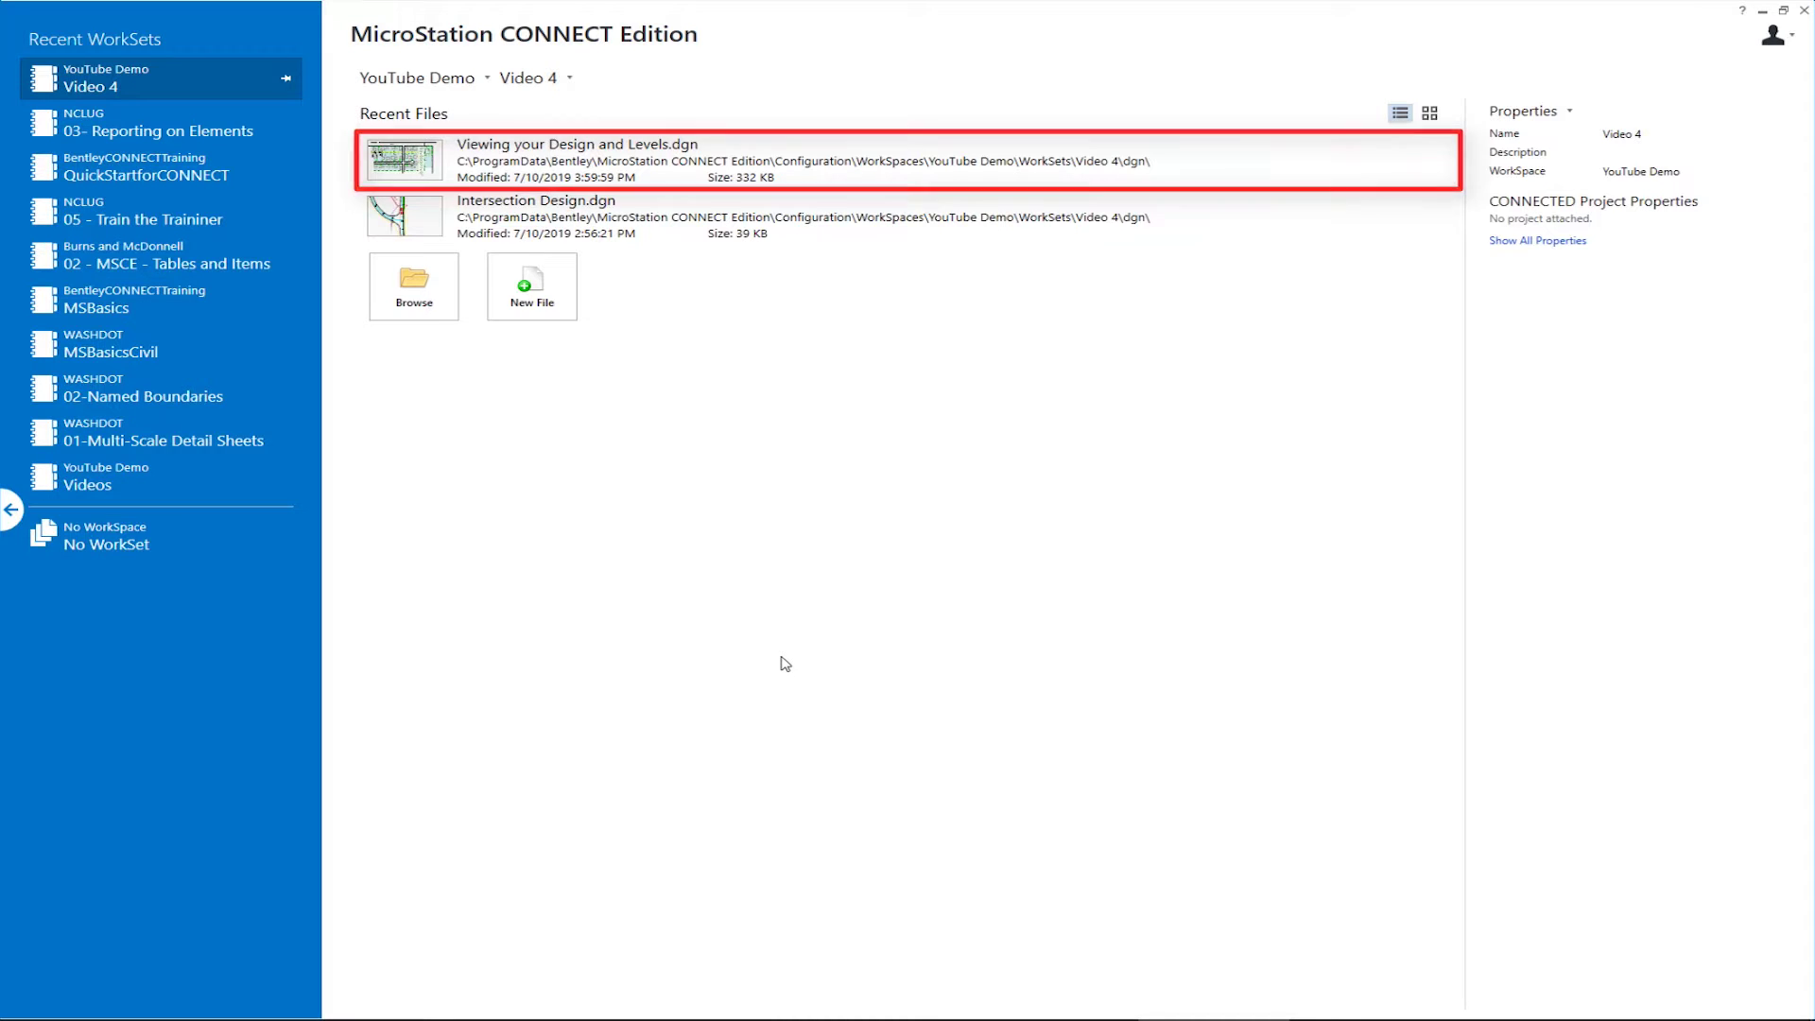
# Open Viewing your Design and Levels.dgn and zoom in and out at the Pine Street and Washington Street intersection.
pyautogui.click(531, 168)
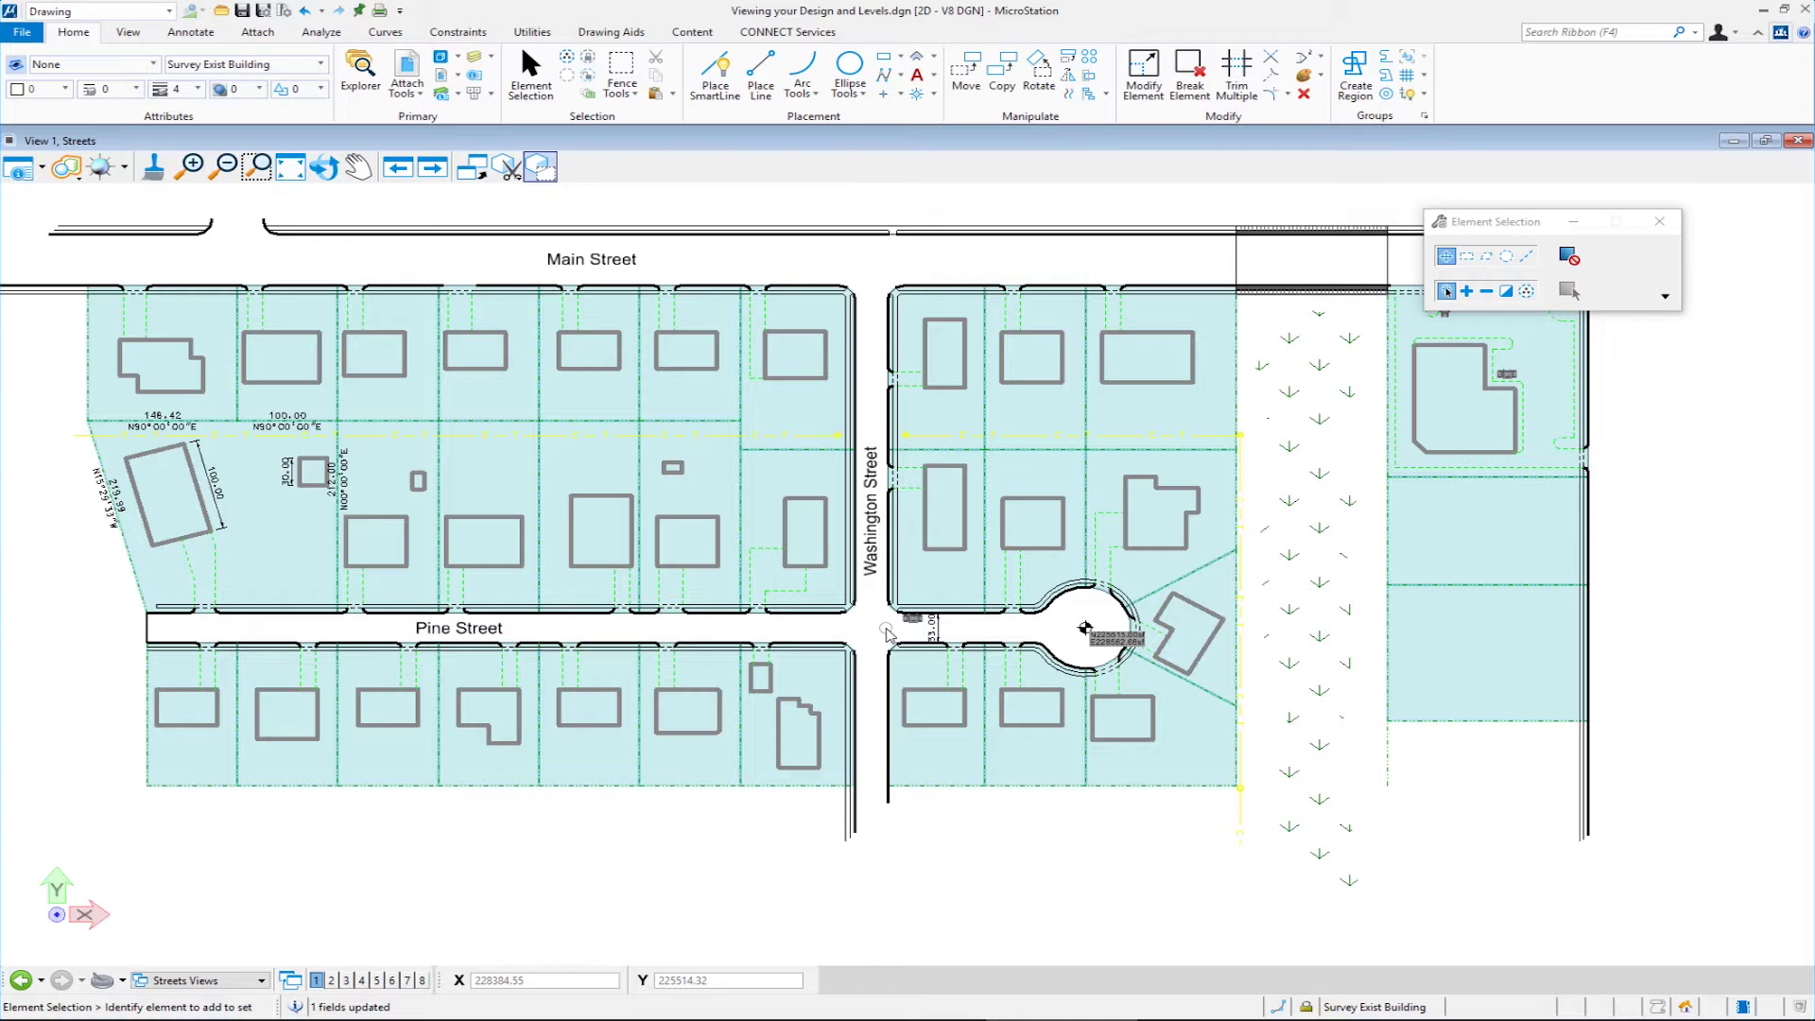
pyautogui.scroll(6, 864, 627)
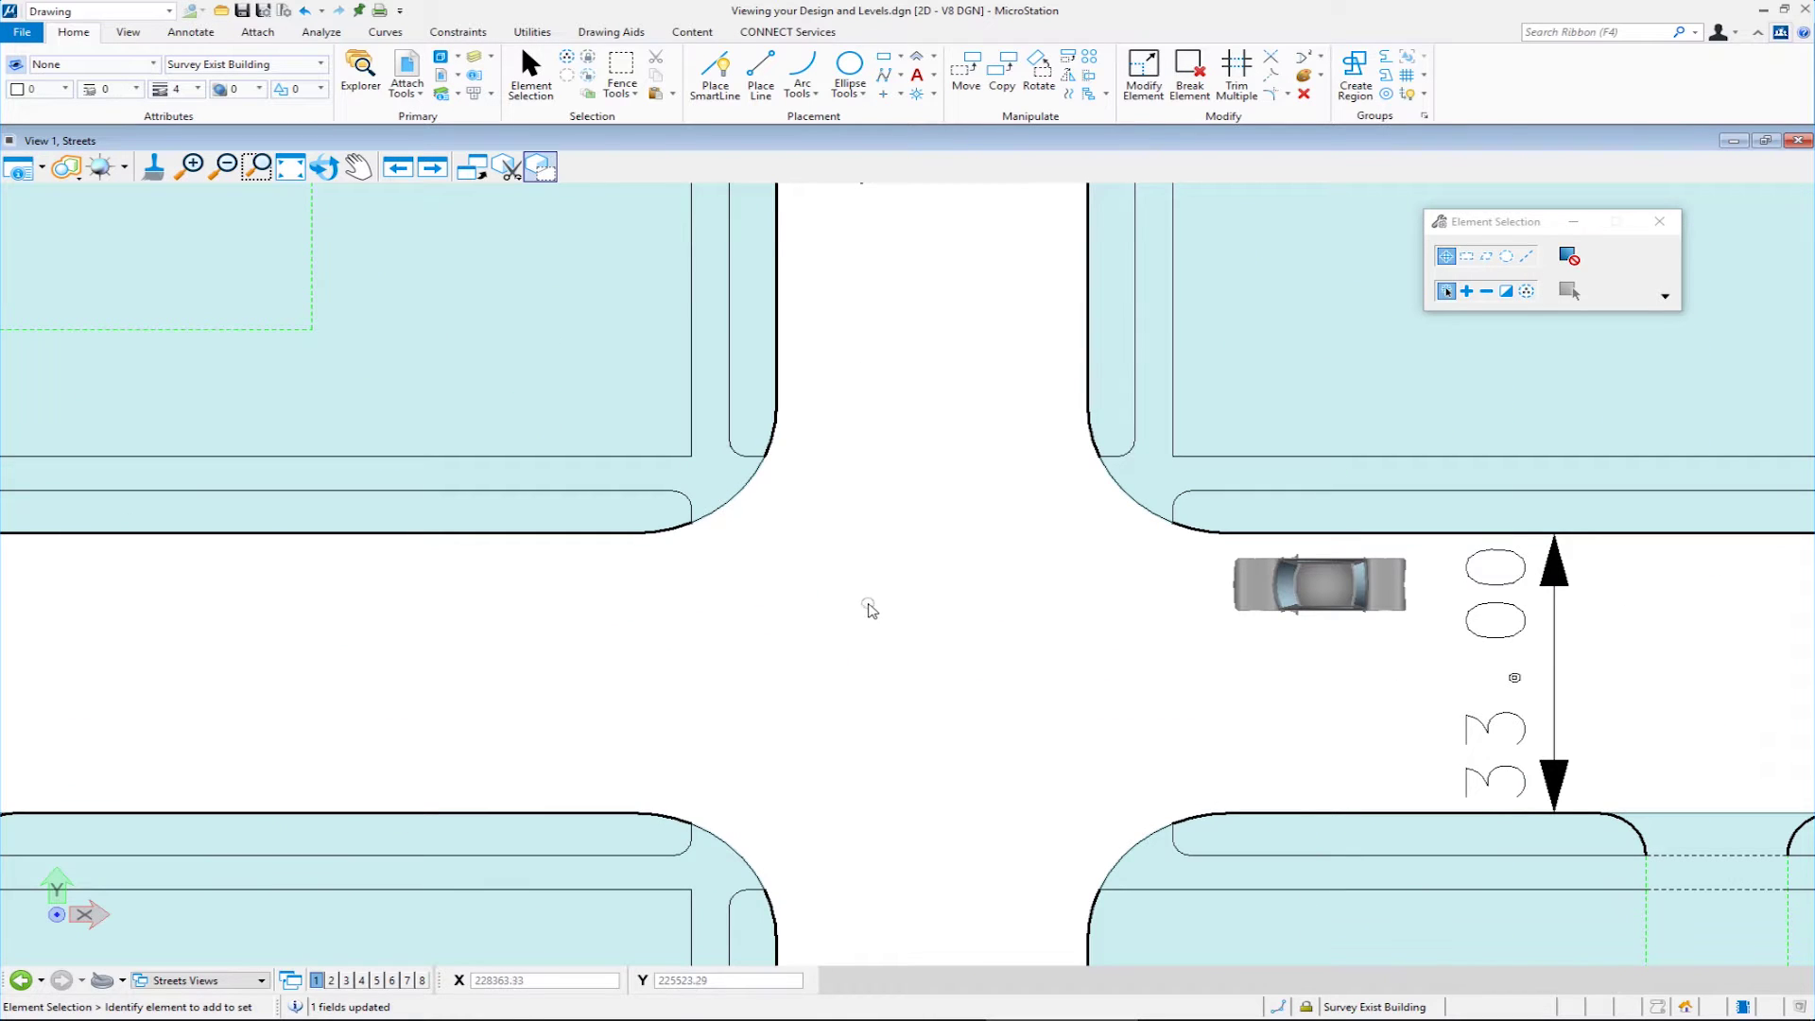
pyautogui.scroll(-6, 871, 610)
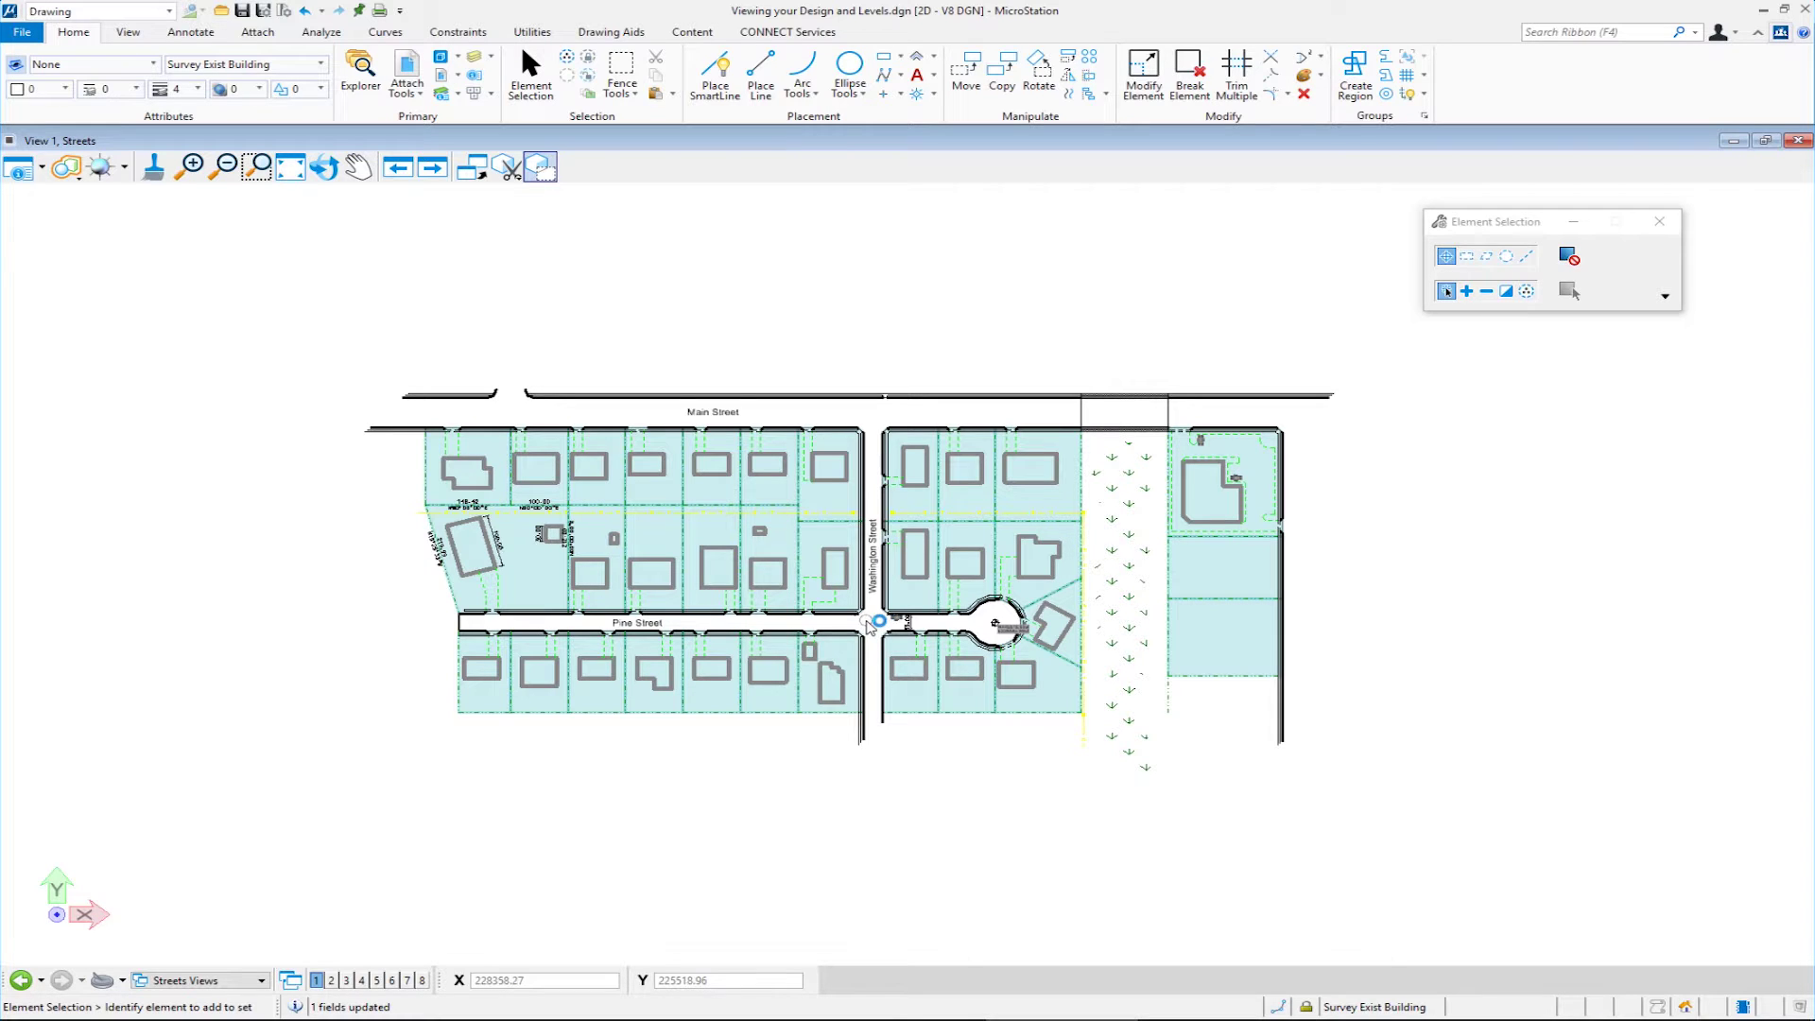
# Pan the street plan back and forth across View 1 to examine the drawing.
pyautogui.press('p')
pyautogui.moveTo(874, 624)
pyautogui.mouseDown()
pyautogui.moveTo(1394, 605)
pyautogui.moveTo(649, 580)
pyautogui.mouseUp()
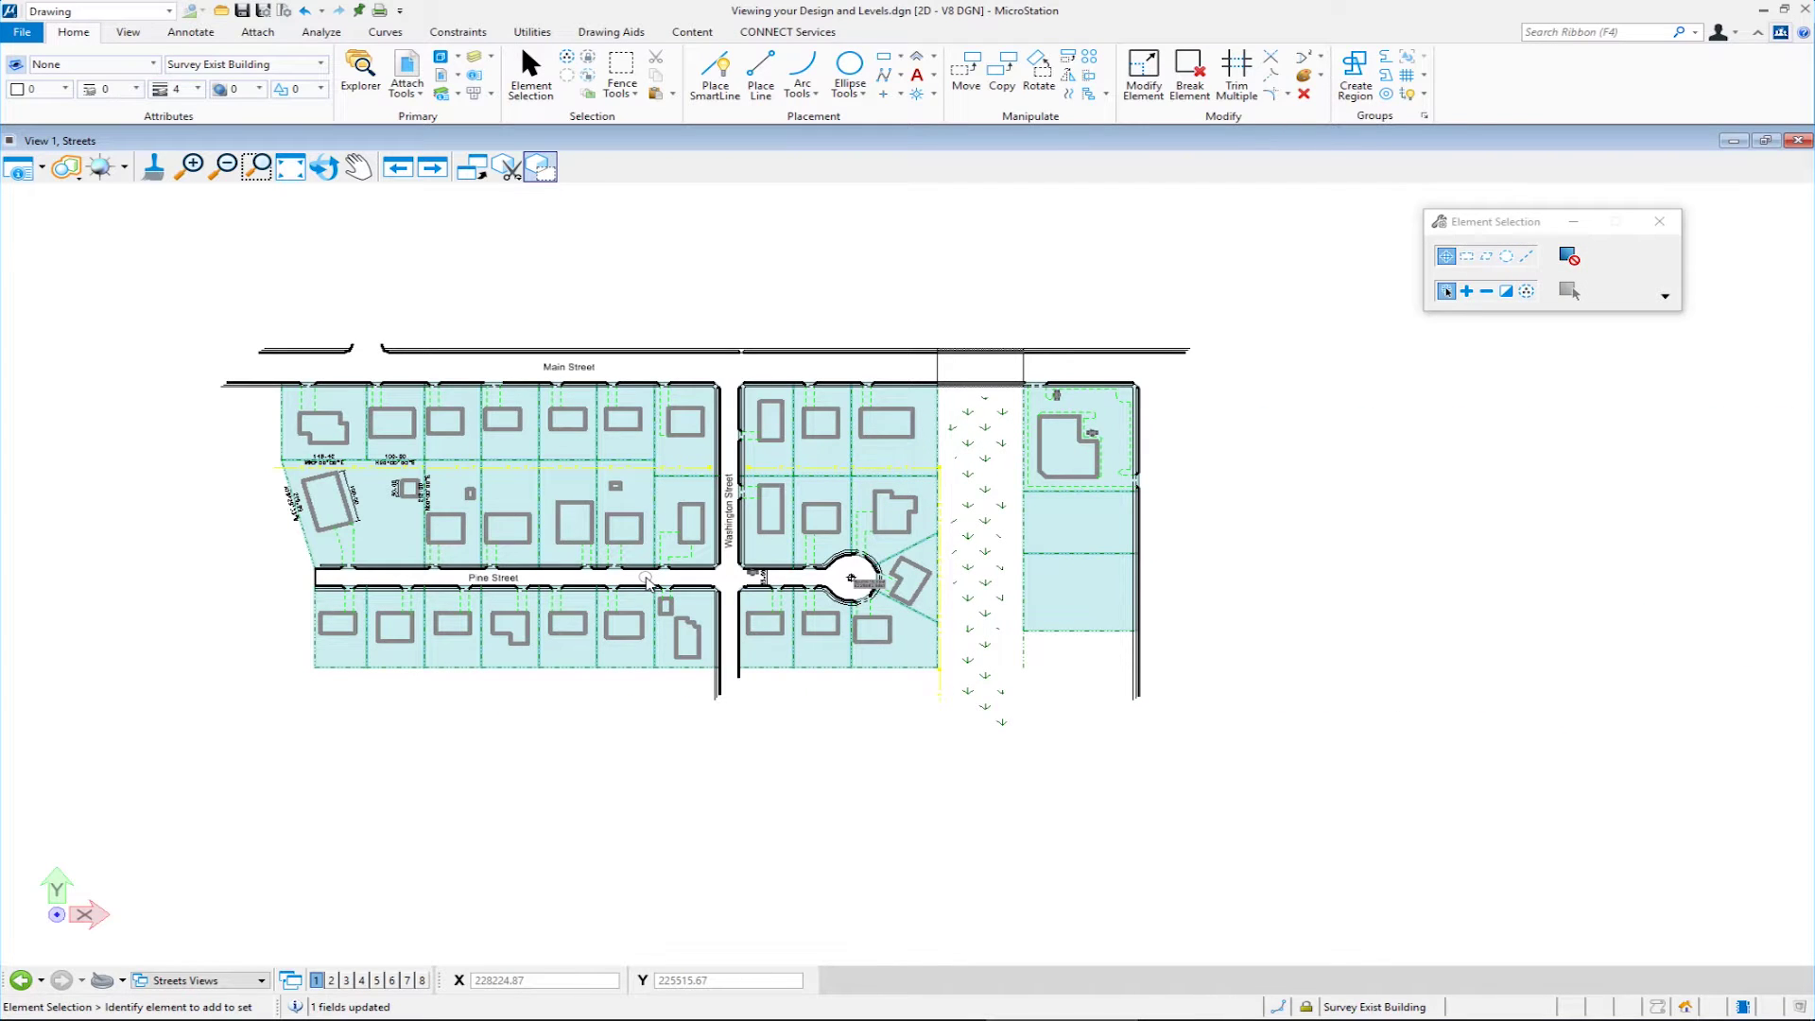
pyautogui.press('p')
pyautogui.moveTo(695, 580); pyautogui.dragTo(1400, 586)
pyautogui.rightClick(1351, 591)
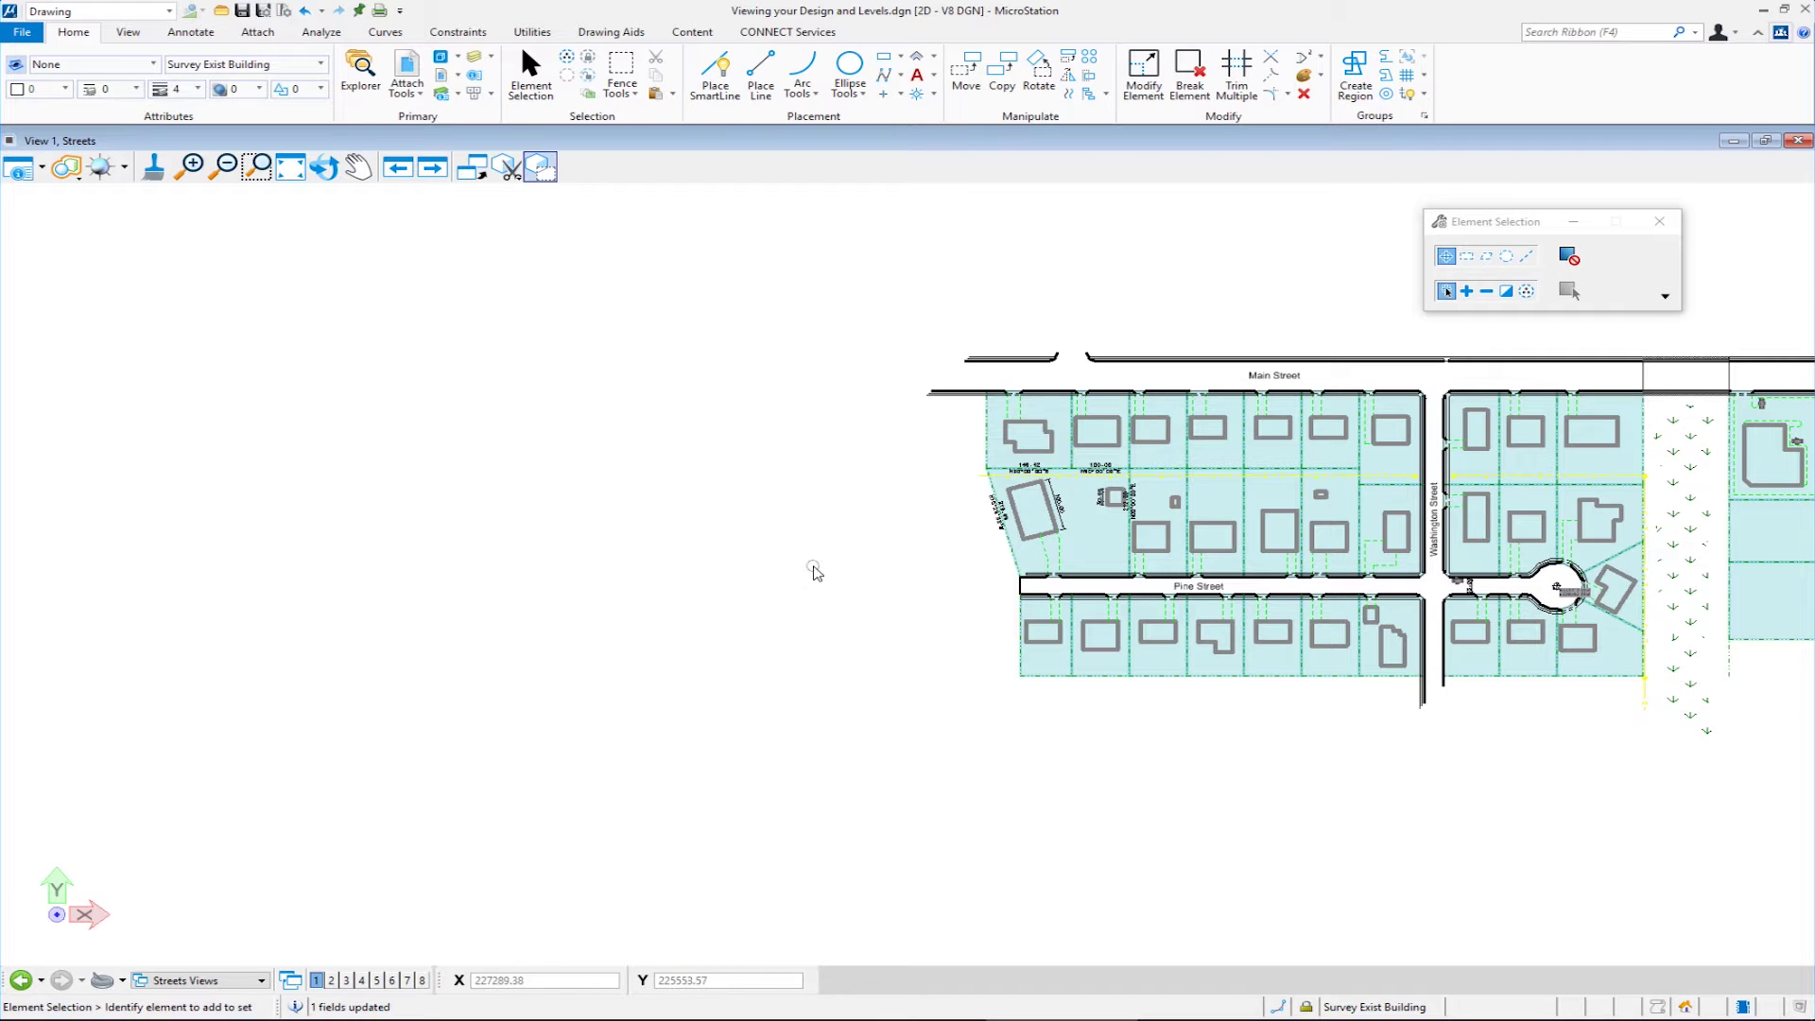
pyautogui.press('p')
pyautogui.moveTo(831, 567); pyautogui.dragTo(1252, 577)
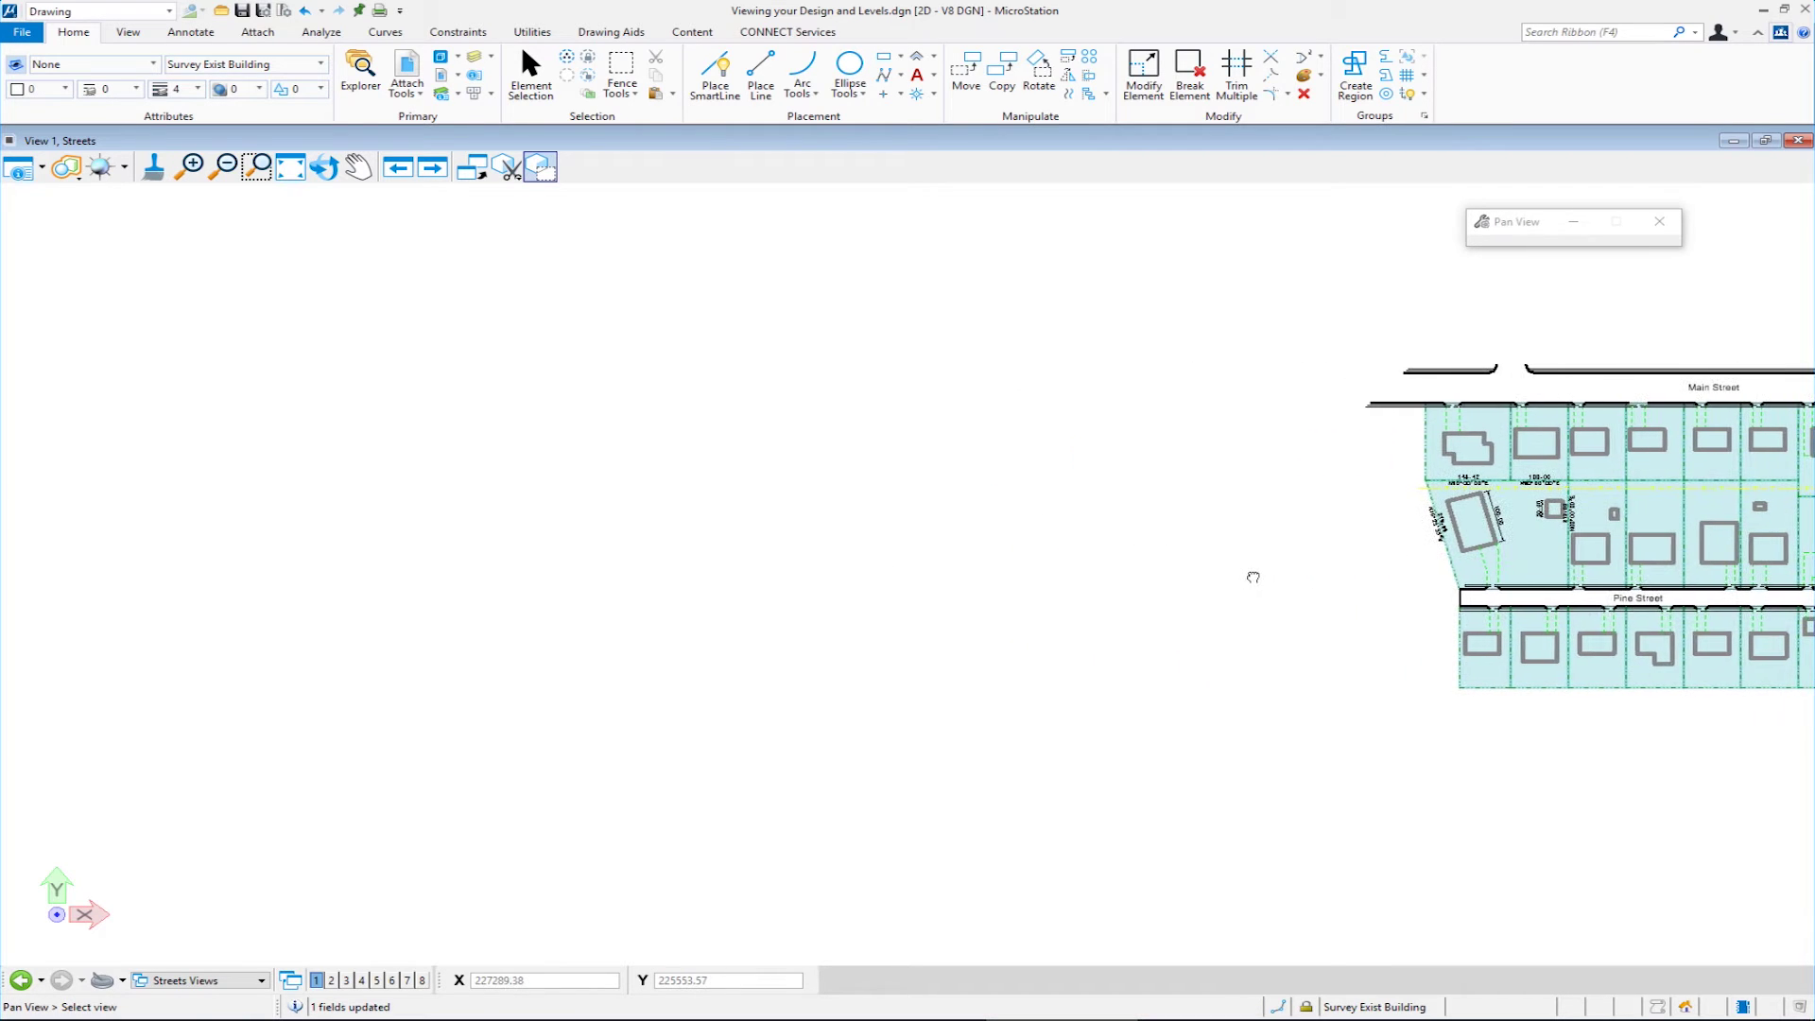
pyautogui.rightClick(1249, 583)
pyautogui.press('p')
pyautogui.moveTo(1401, 571)
pyautogui.mouseDown()
pyautogui.moveTo(774, 527)
pyautogui.moveTo(301, 560)
pyautogui.mouseUp()
pyautogui.rightClick(301, 560)
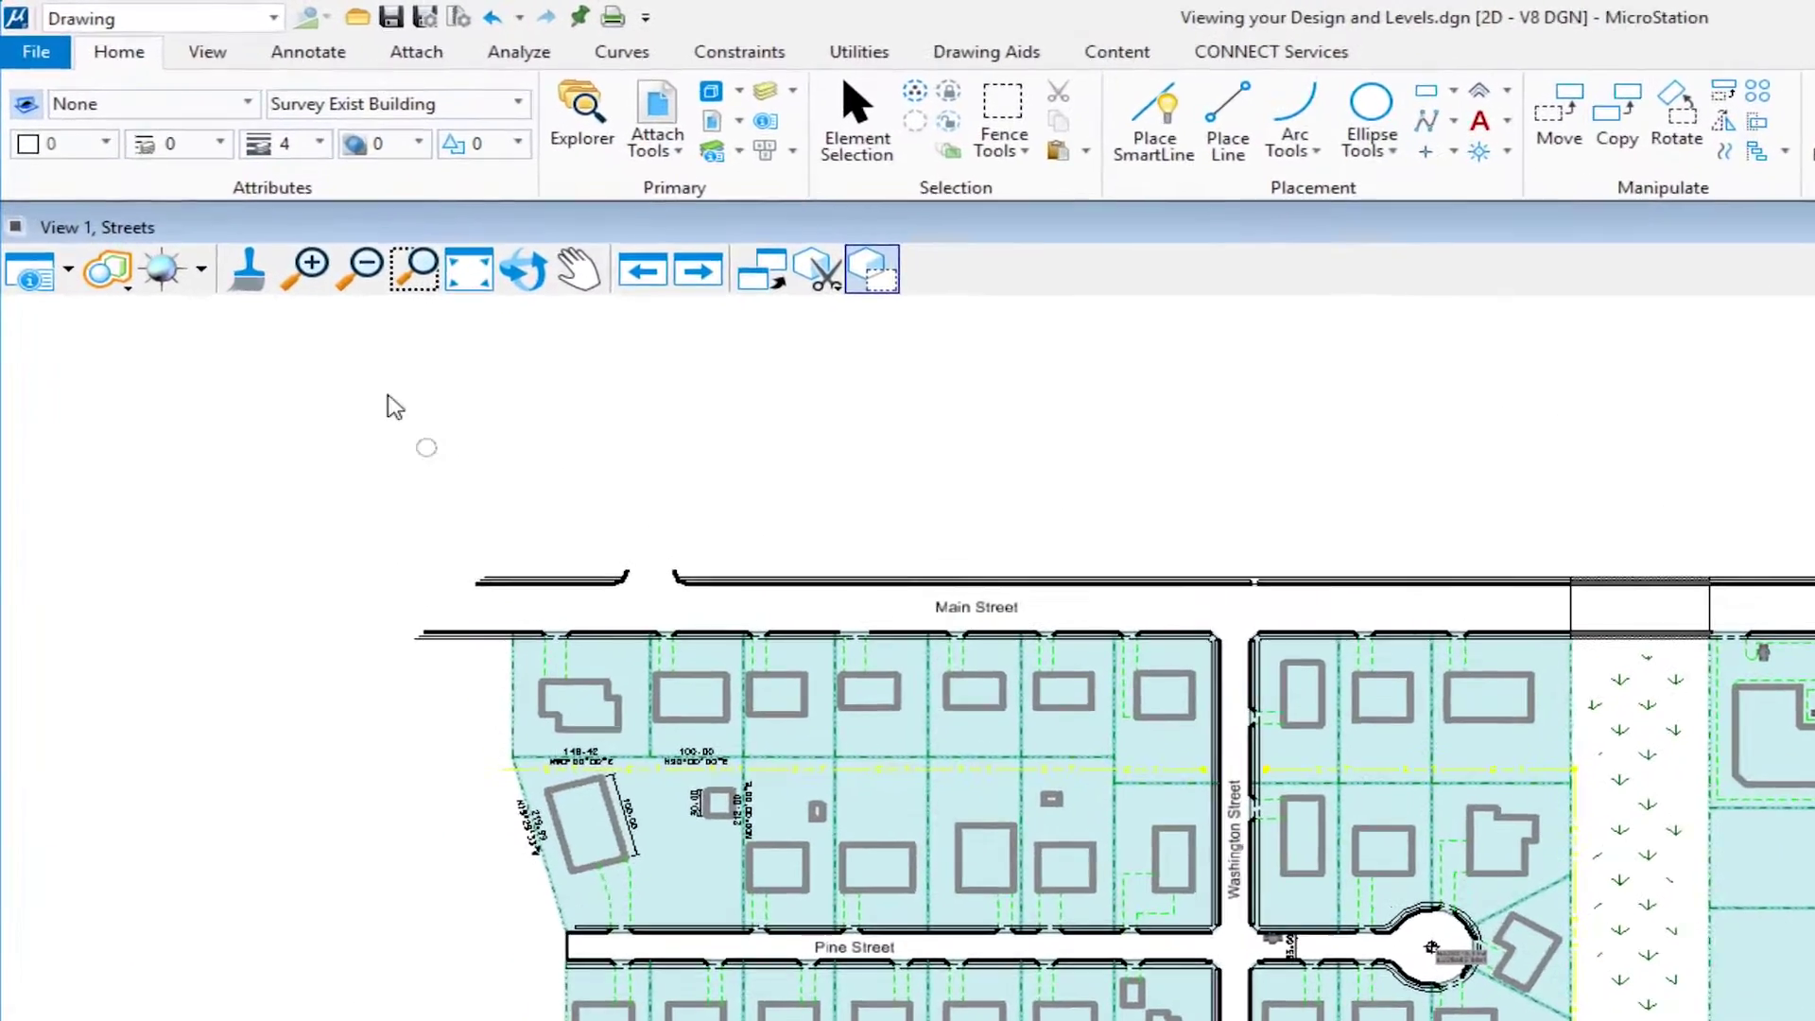
# Zoom View 1 to a window area around the large building lot at Main Street's east end, and restore the previous view.
pyautogui.click(191, 166)
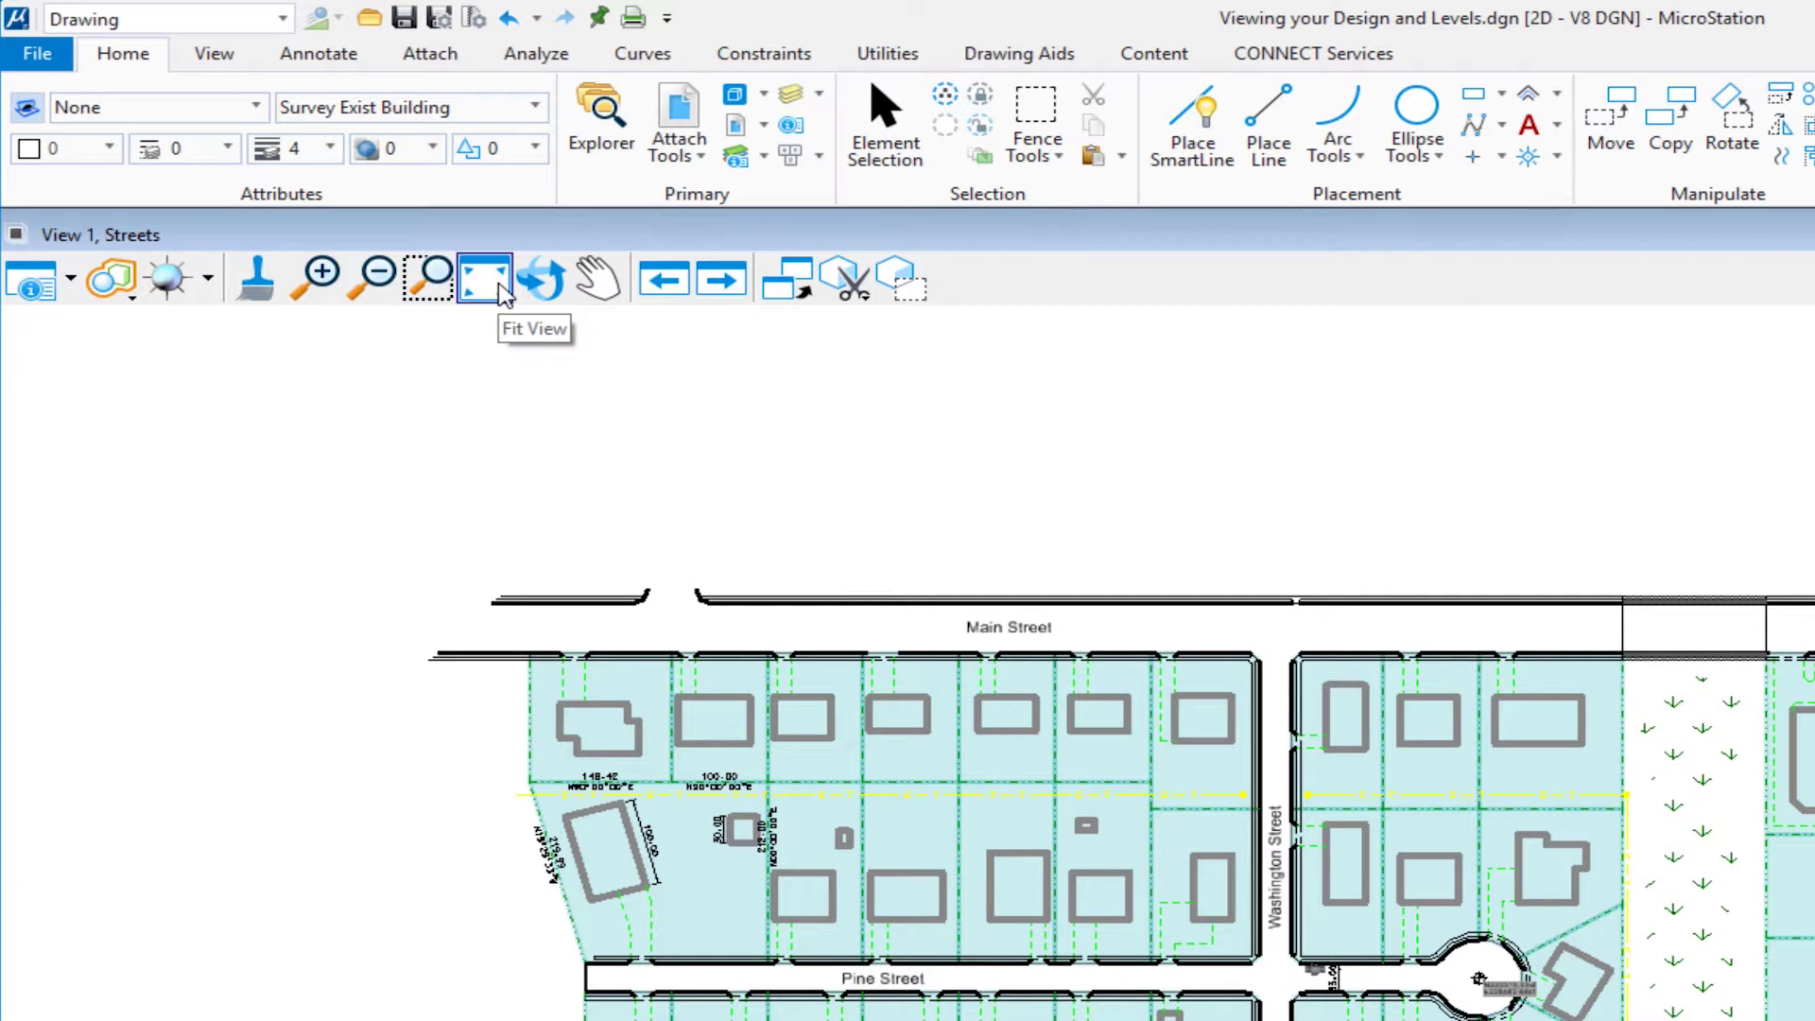
pyautogui.click(436, 283)
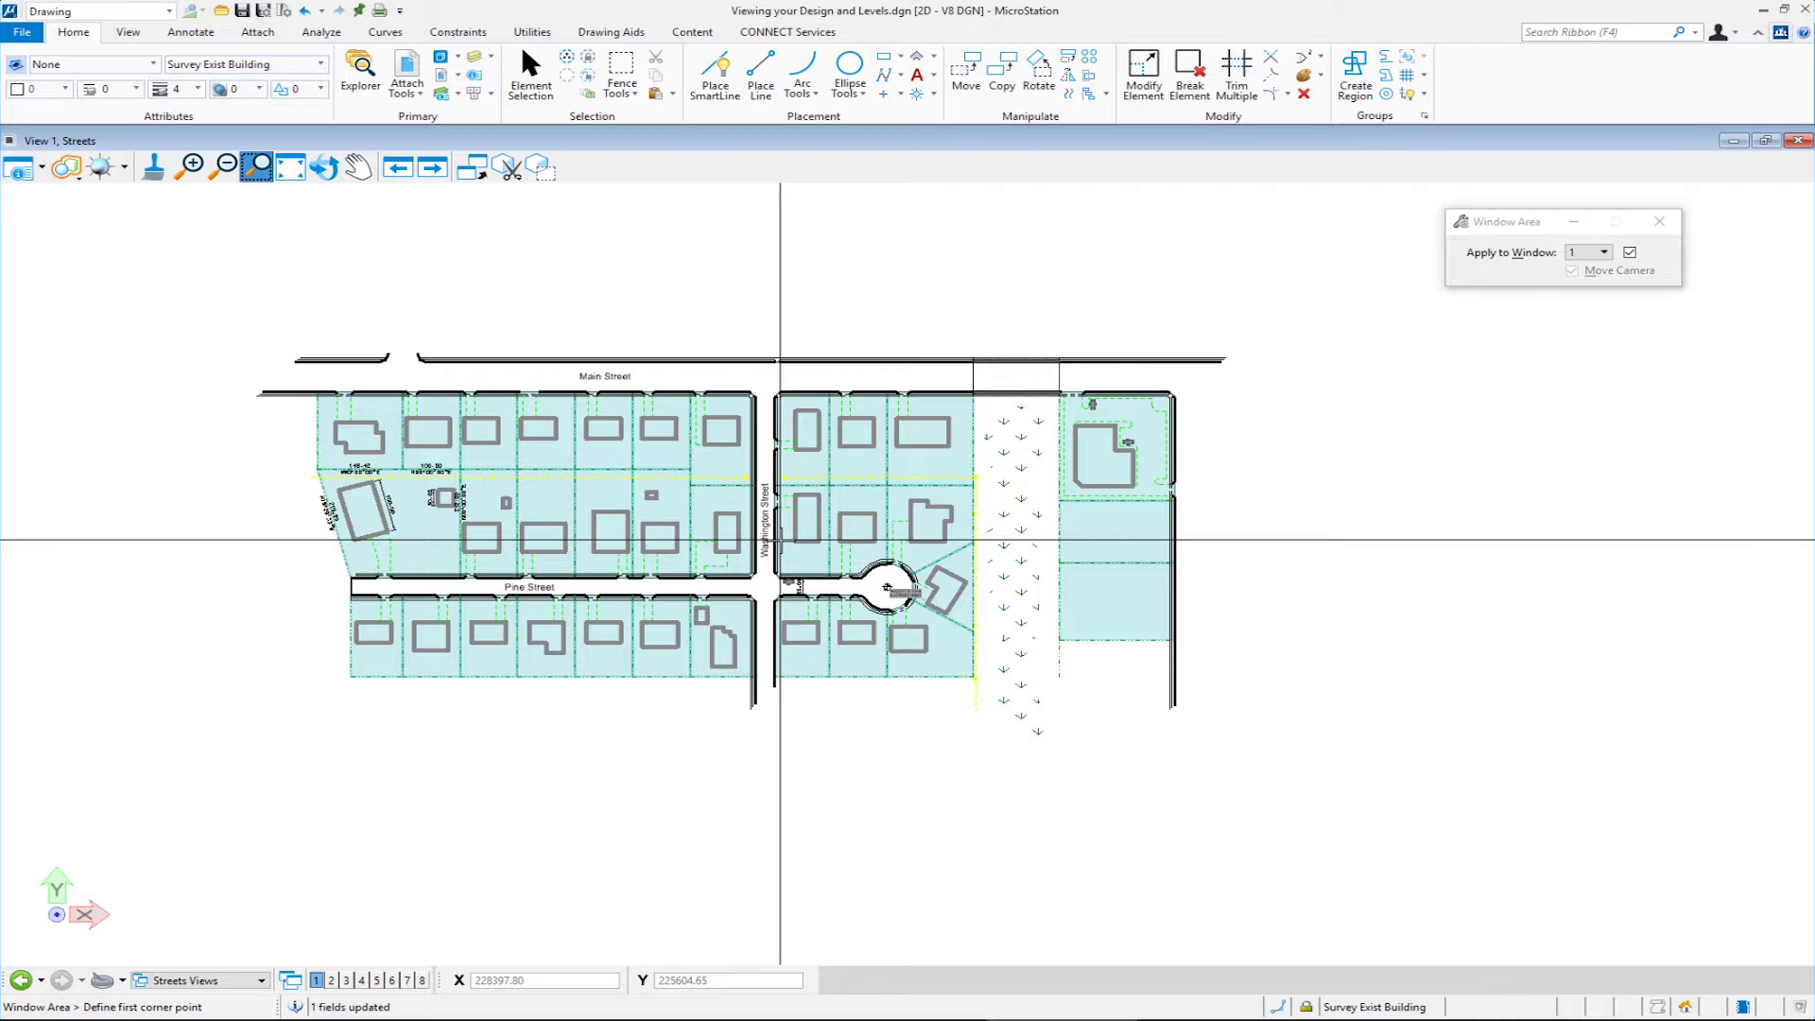
pyautogui.click(1019, 374)
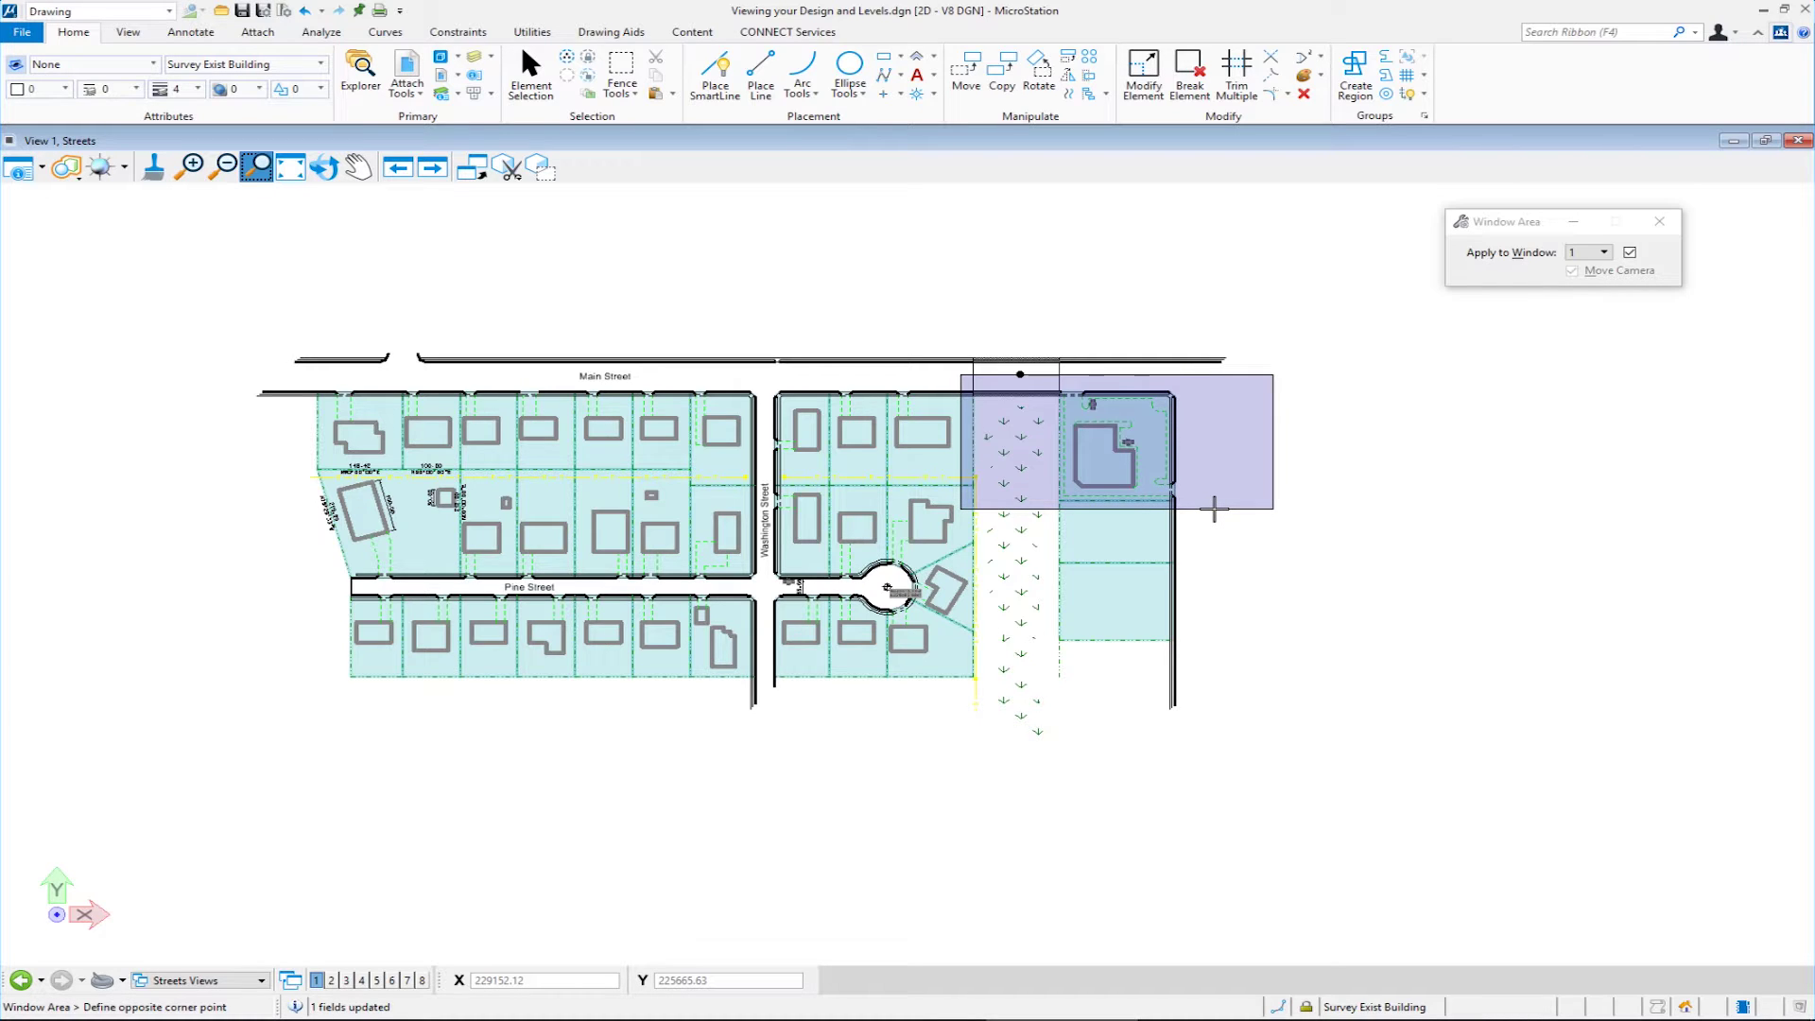
pyautogui.click(1215, 509)
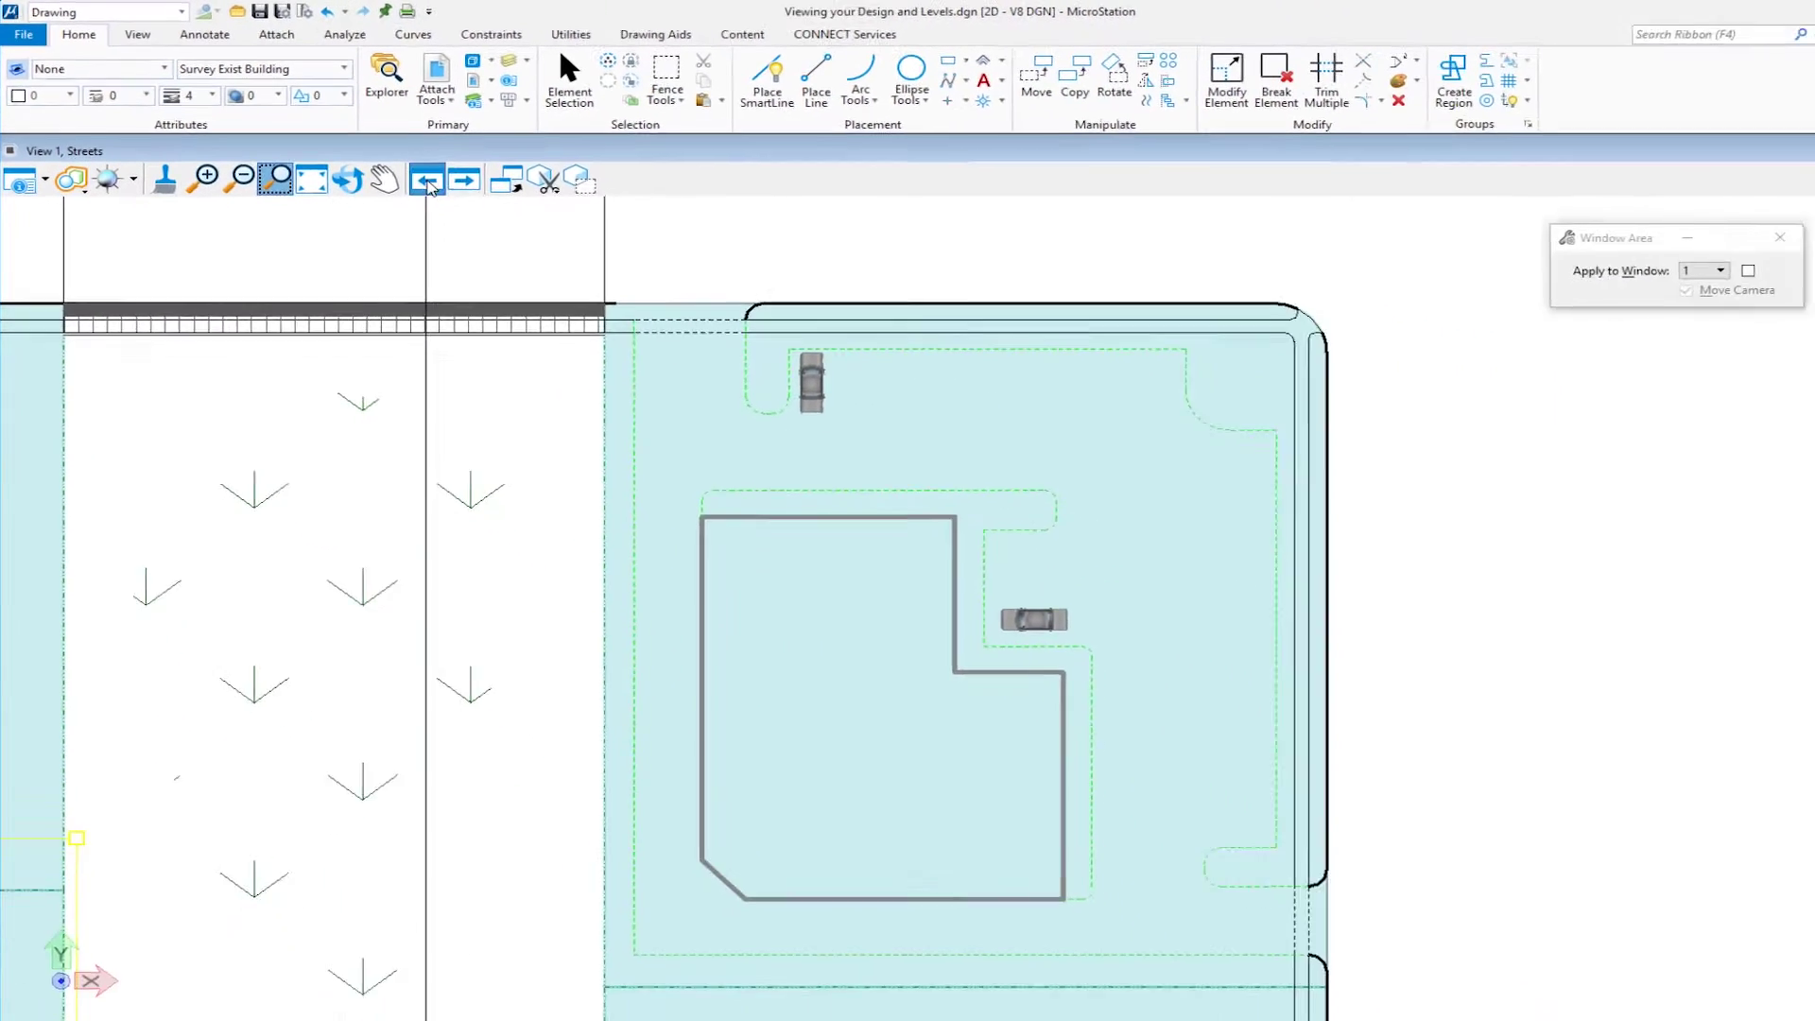
pyautogui.click(665, 280)
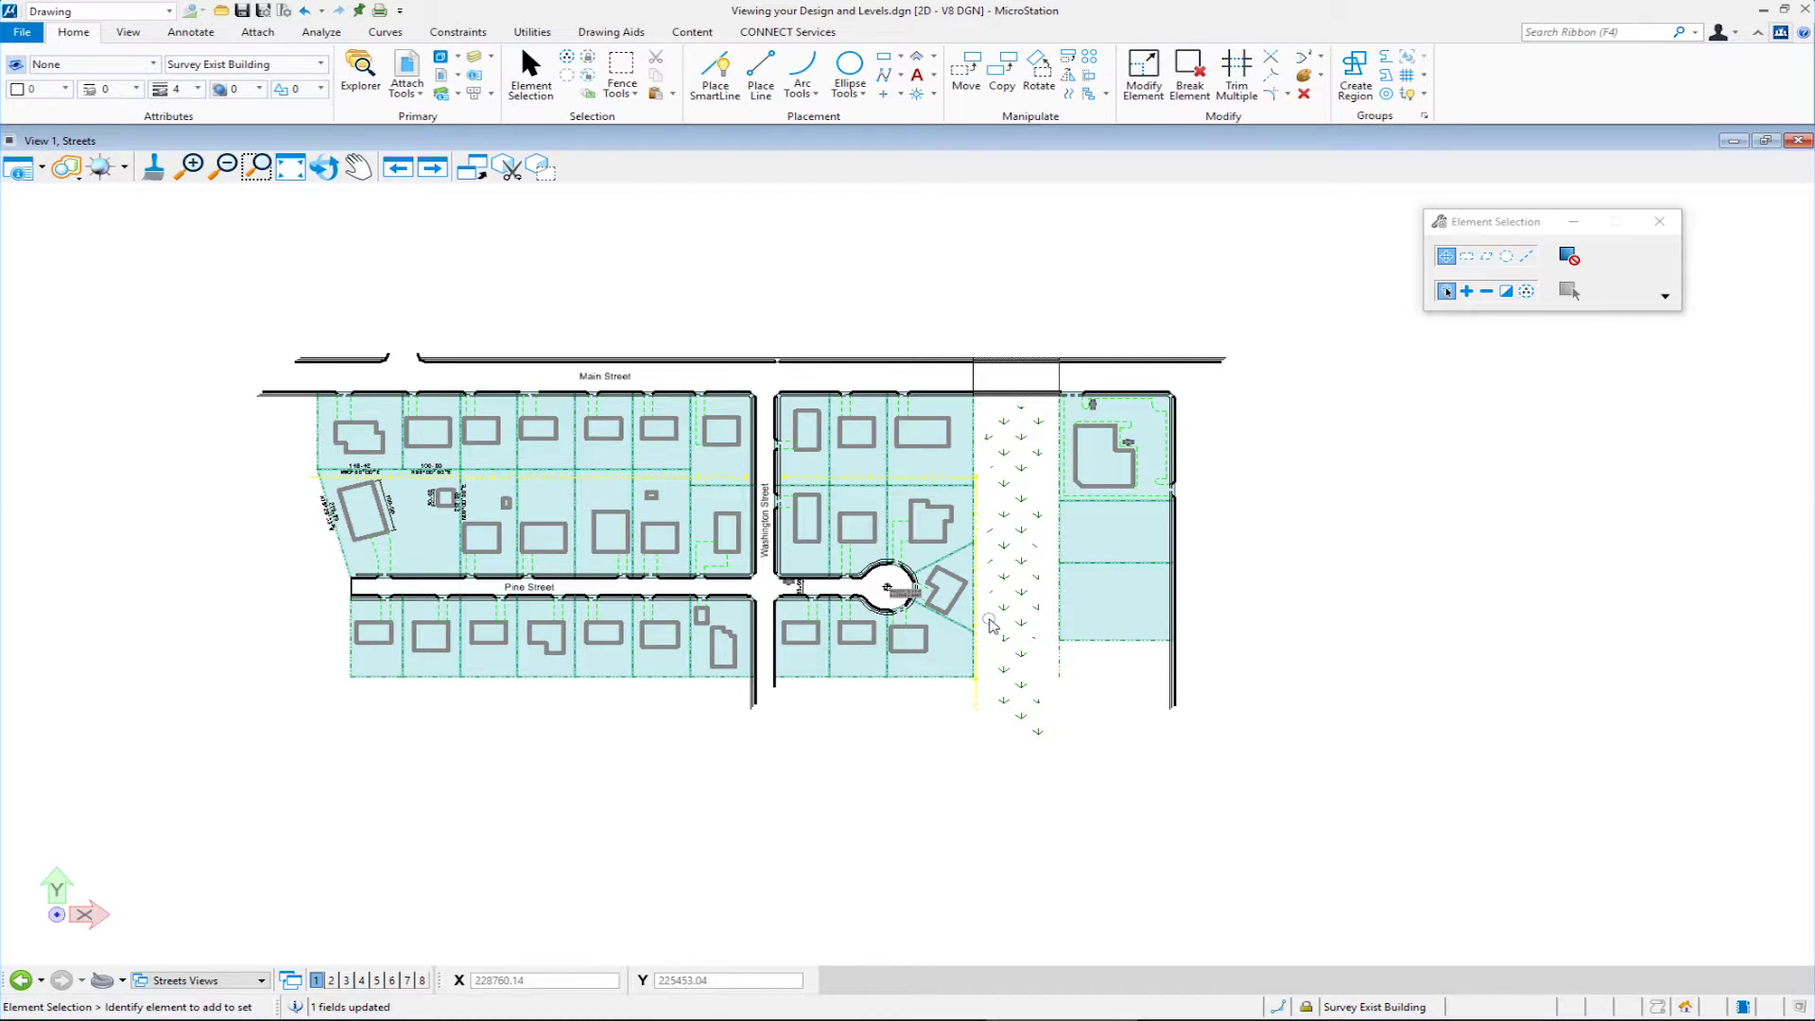
# Fit View 1 to all files and to the Reference files only.
pyautogui.click(293, 170)
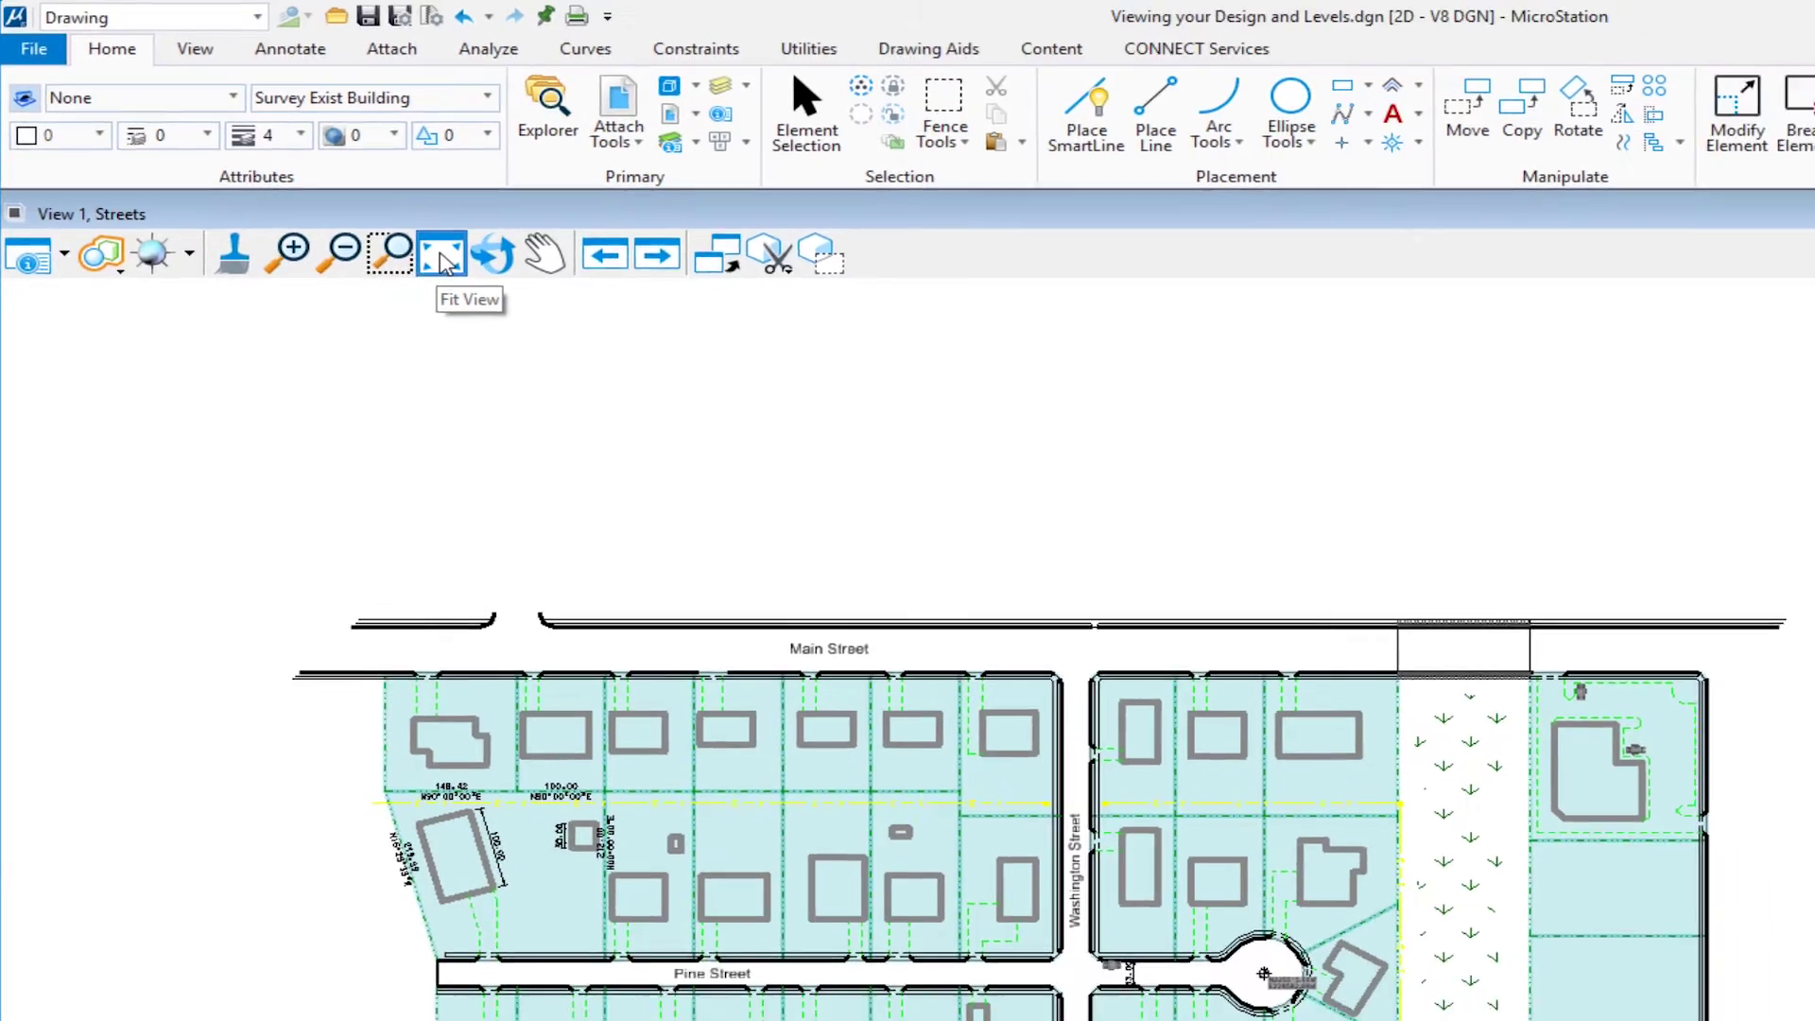
pyautogui.click(1569, 619)
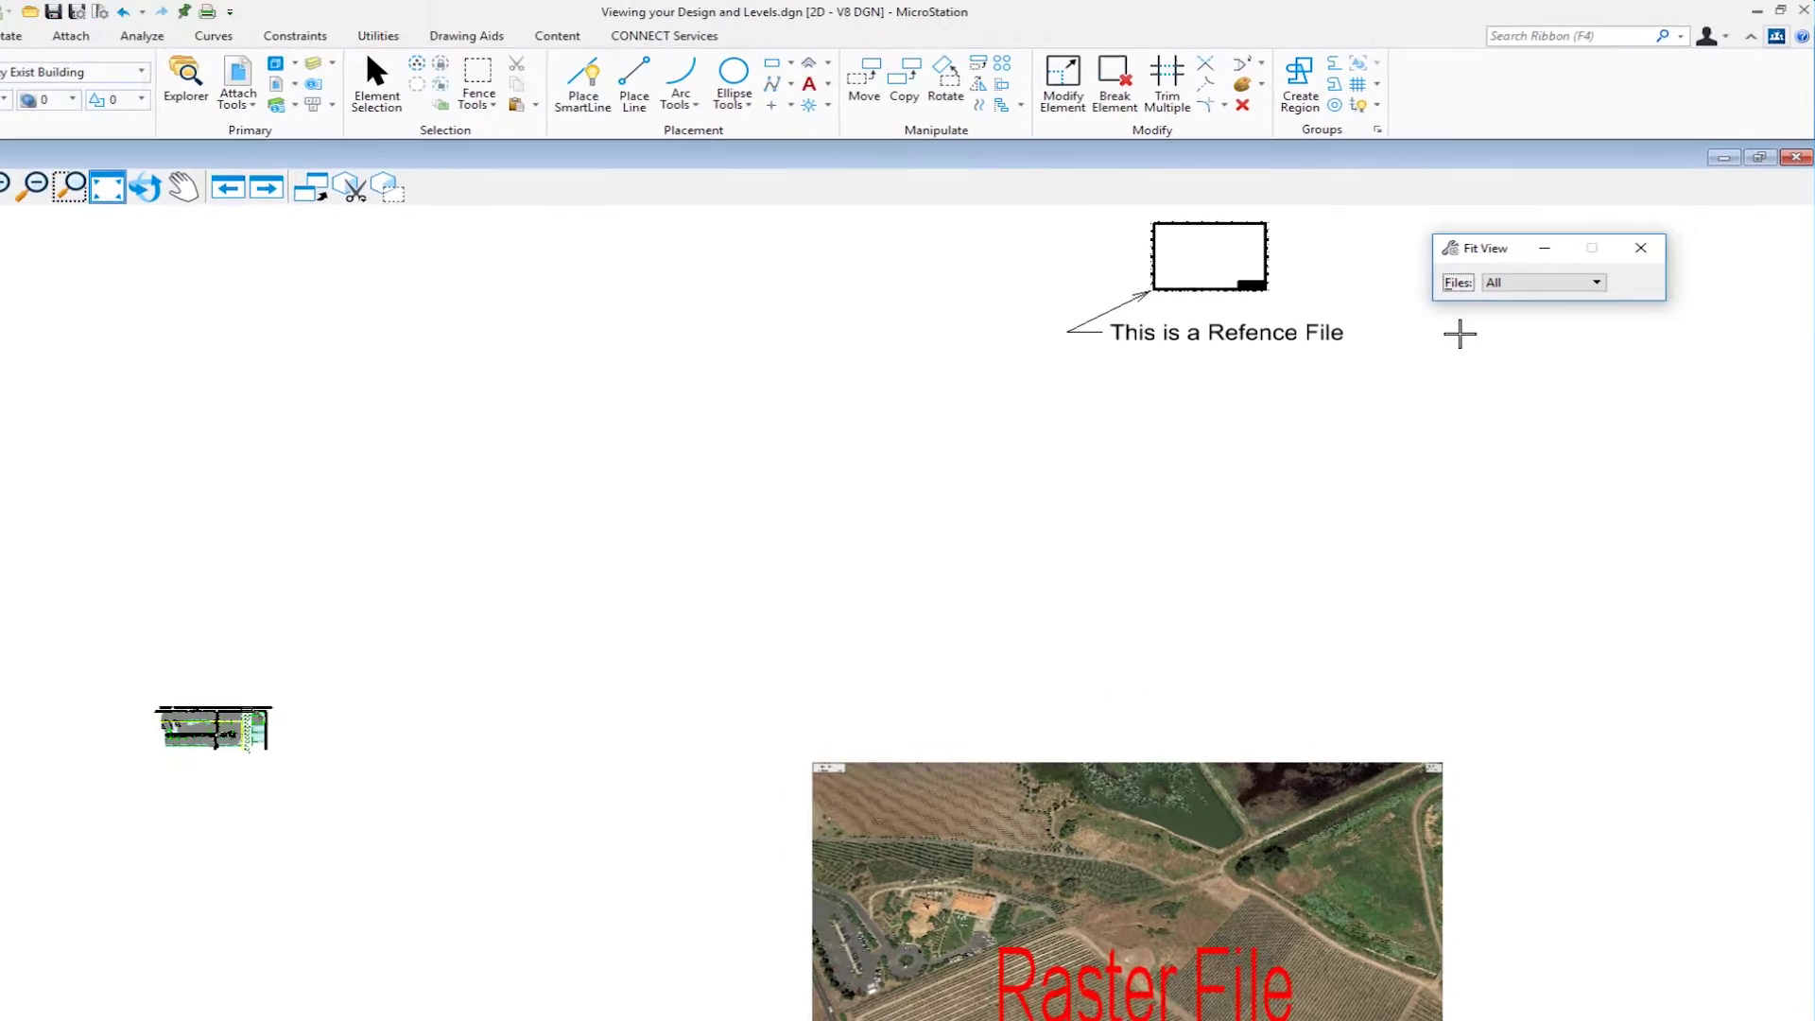
pyautogui.click(1385, 432)
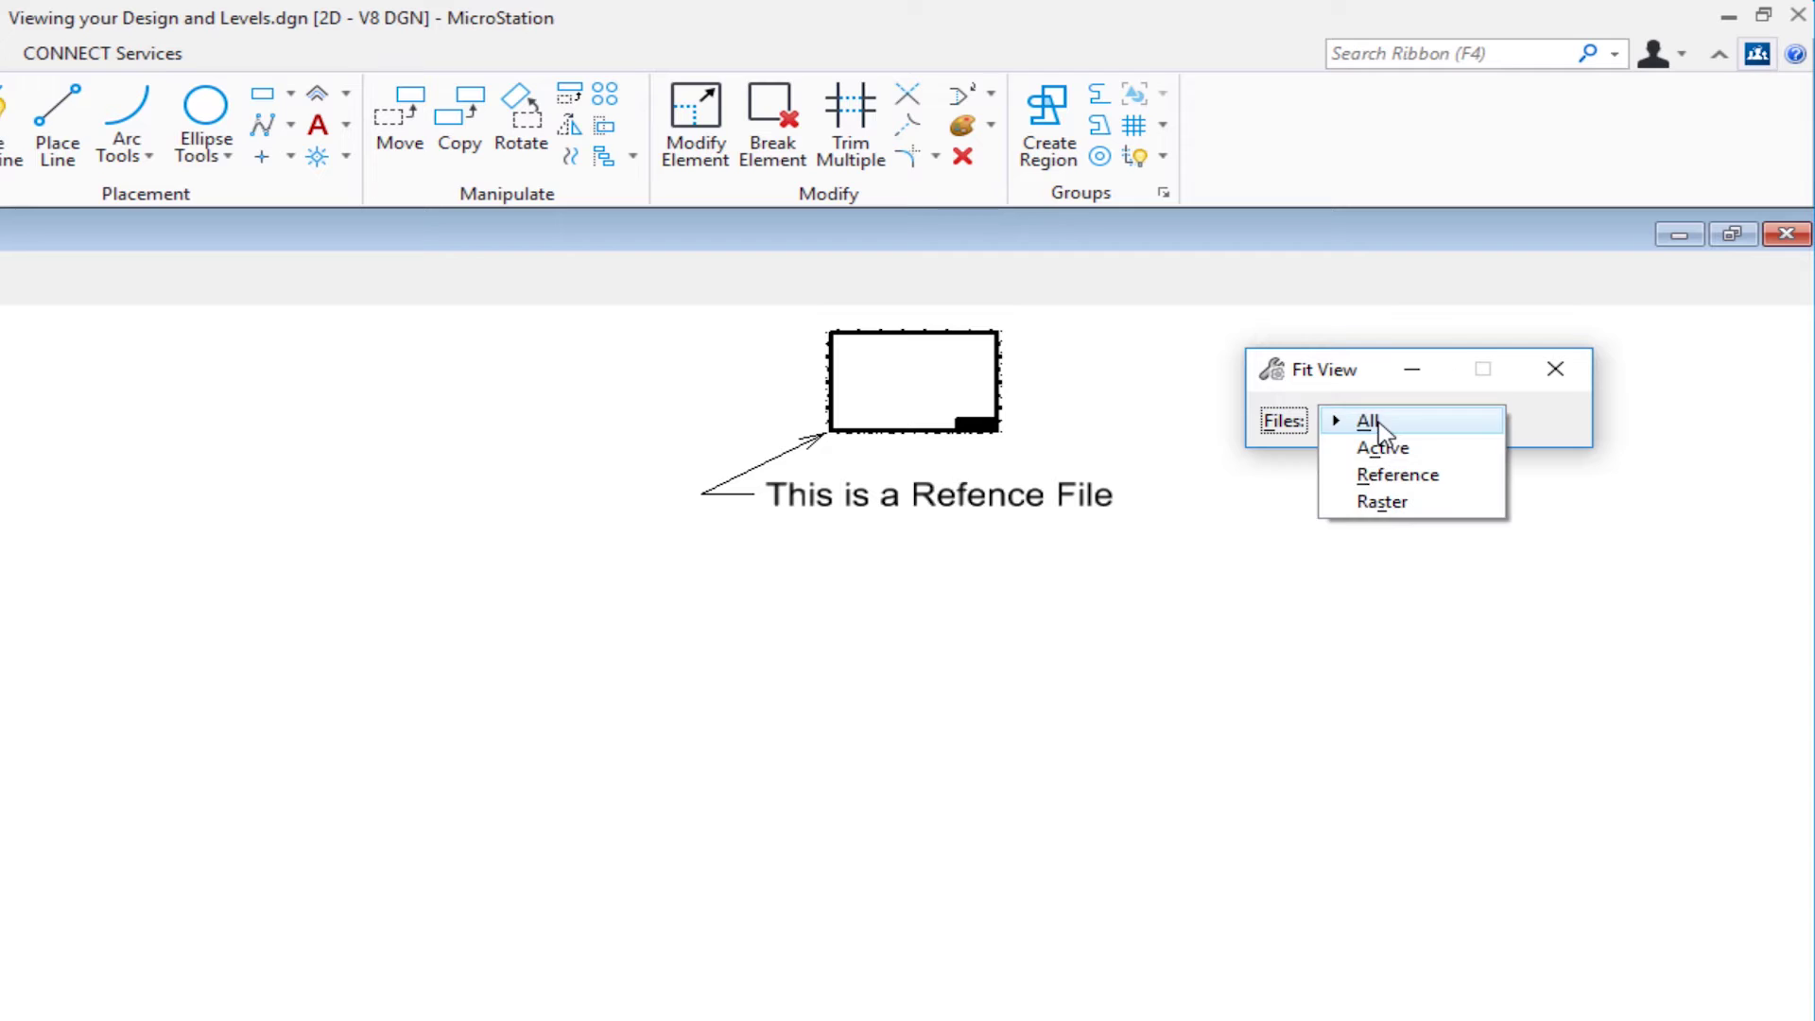
pyautogui.click(1398, 475)
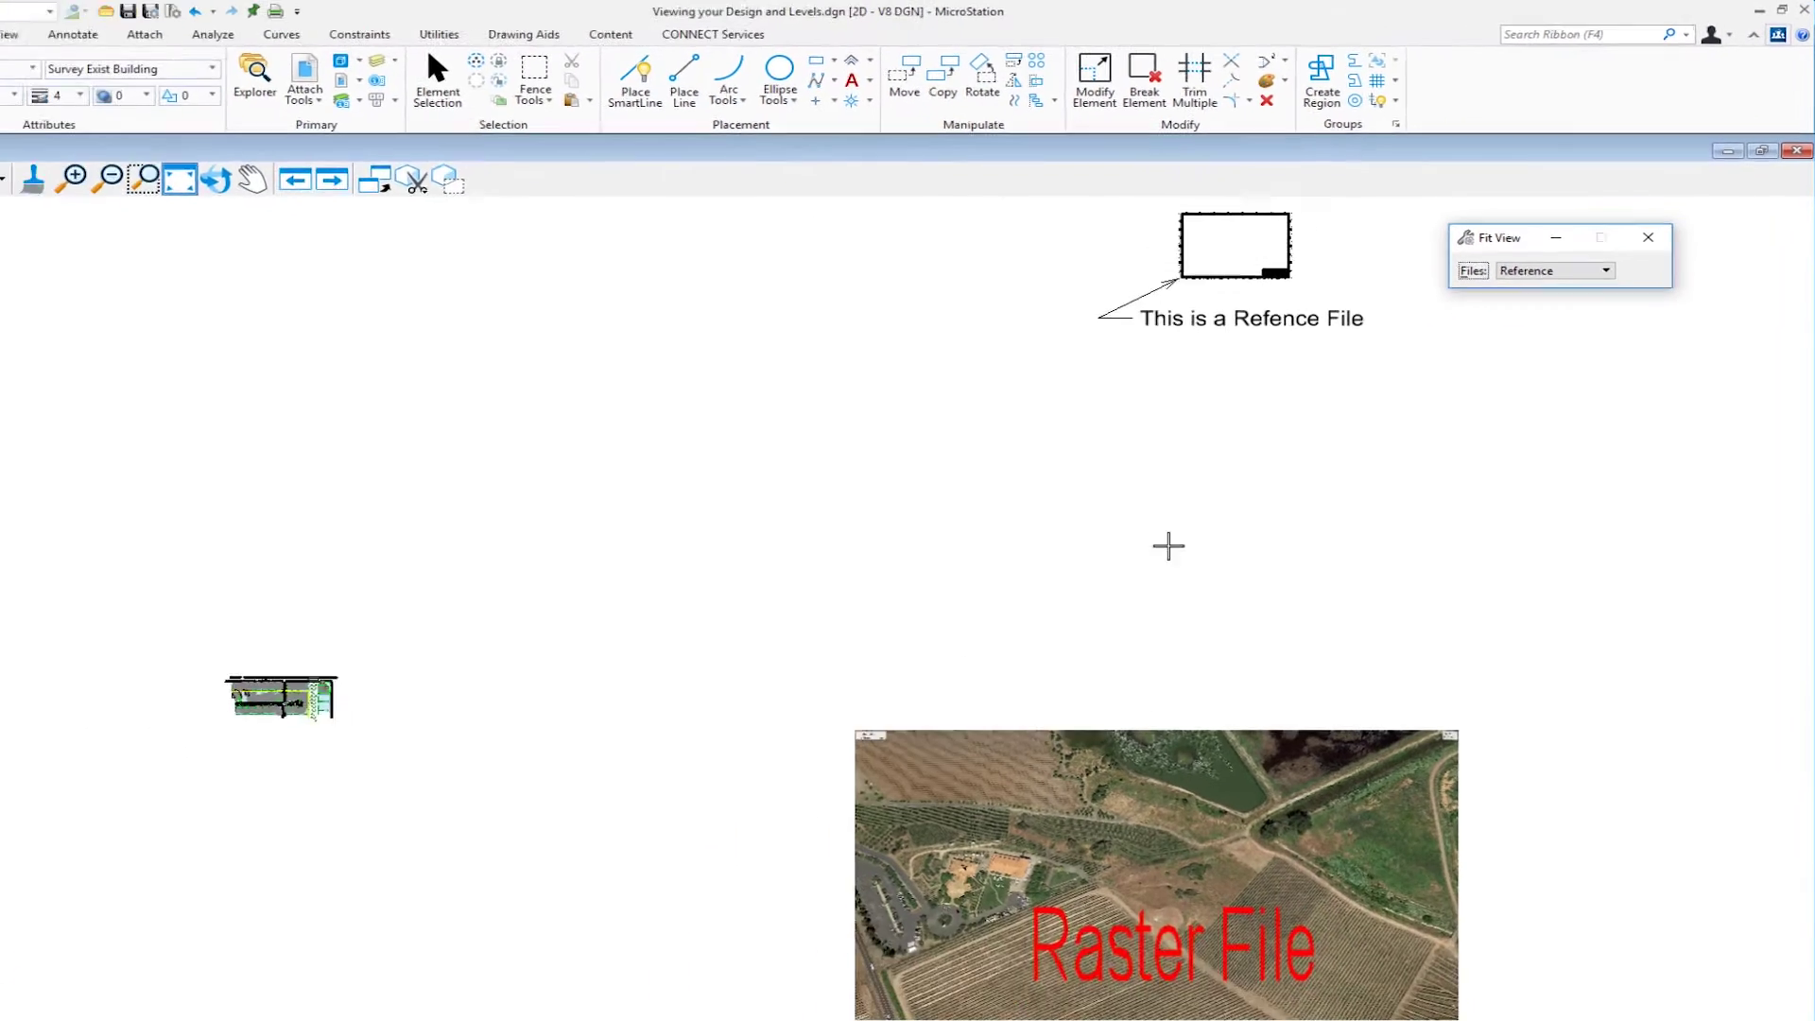
pyautogui.click(1212, 509)
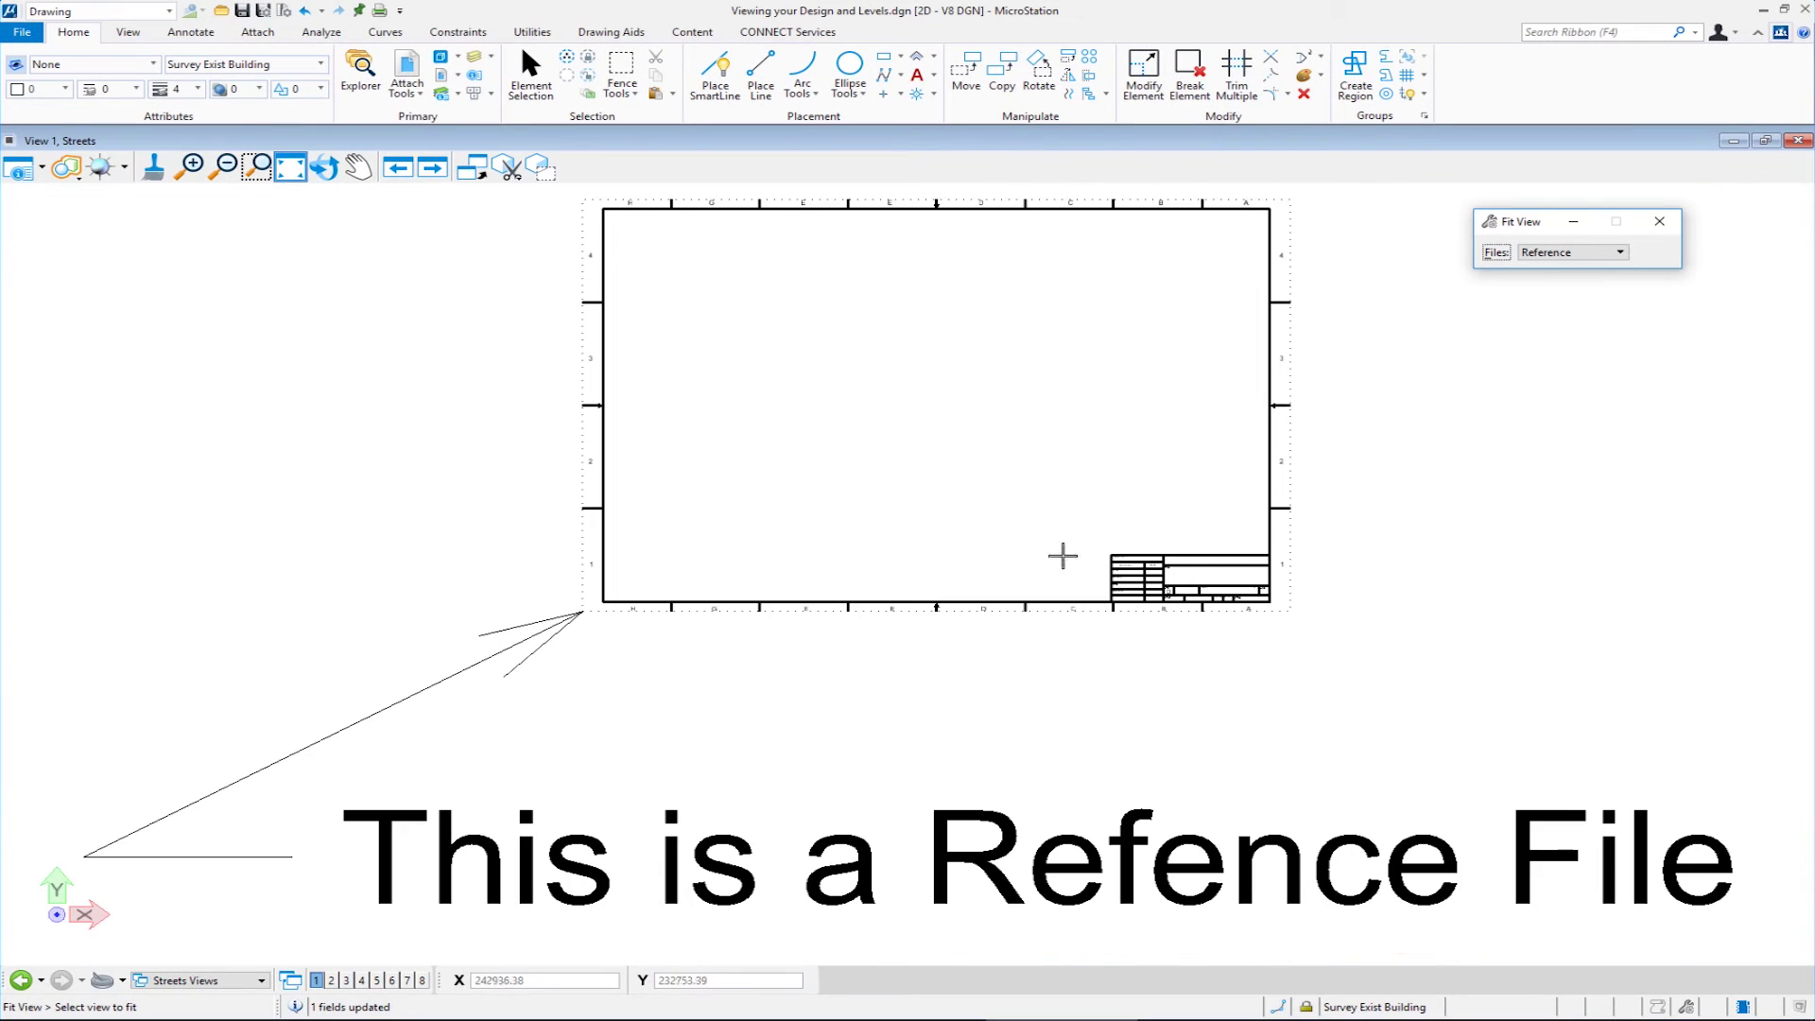
# Fit View 1 to the Raster files only.
pyautogui.click(1574, 253)
pyautogui.click(1572, 271)
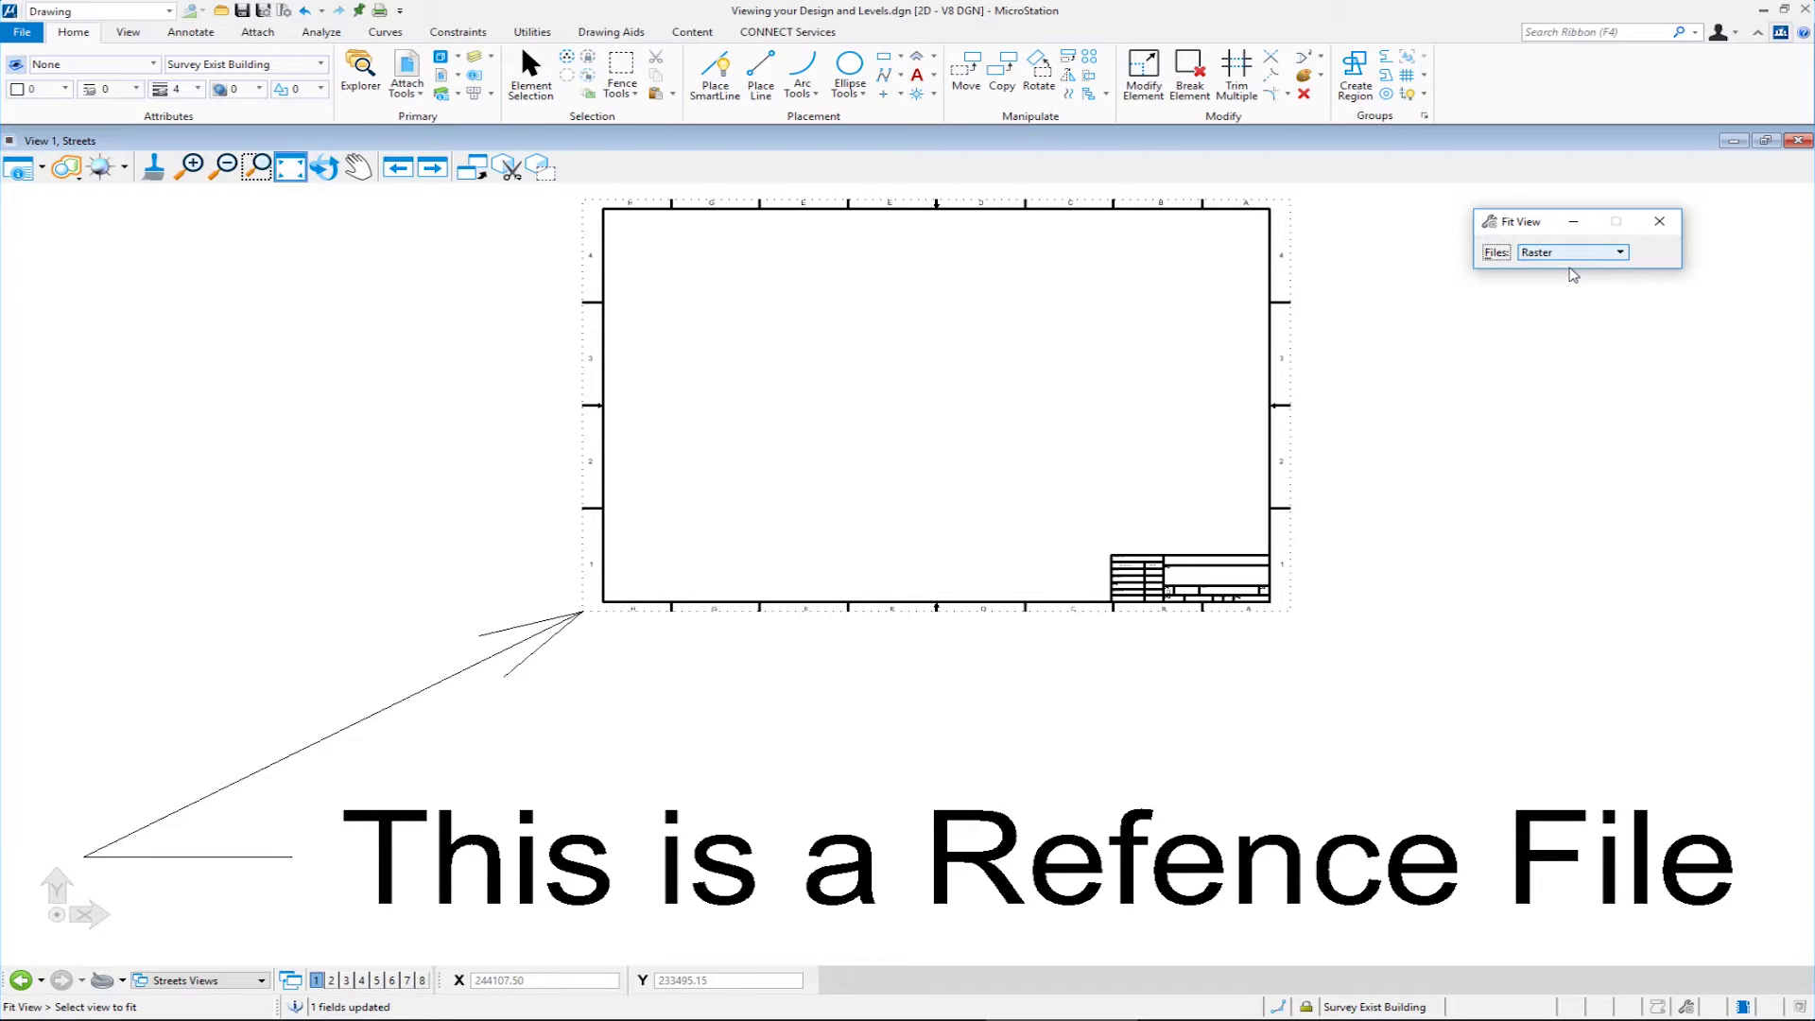
pyautogui.click(1123, 517)
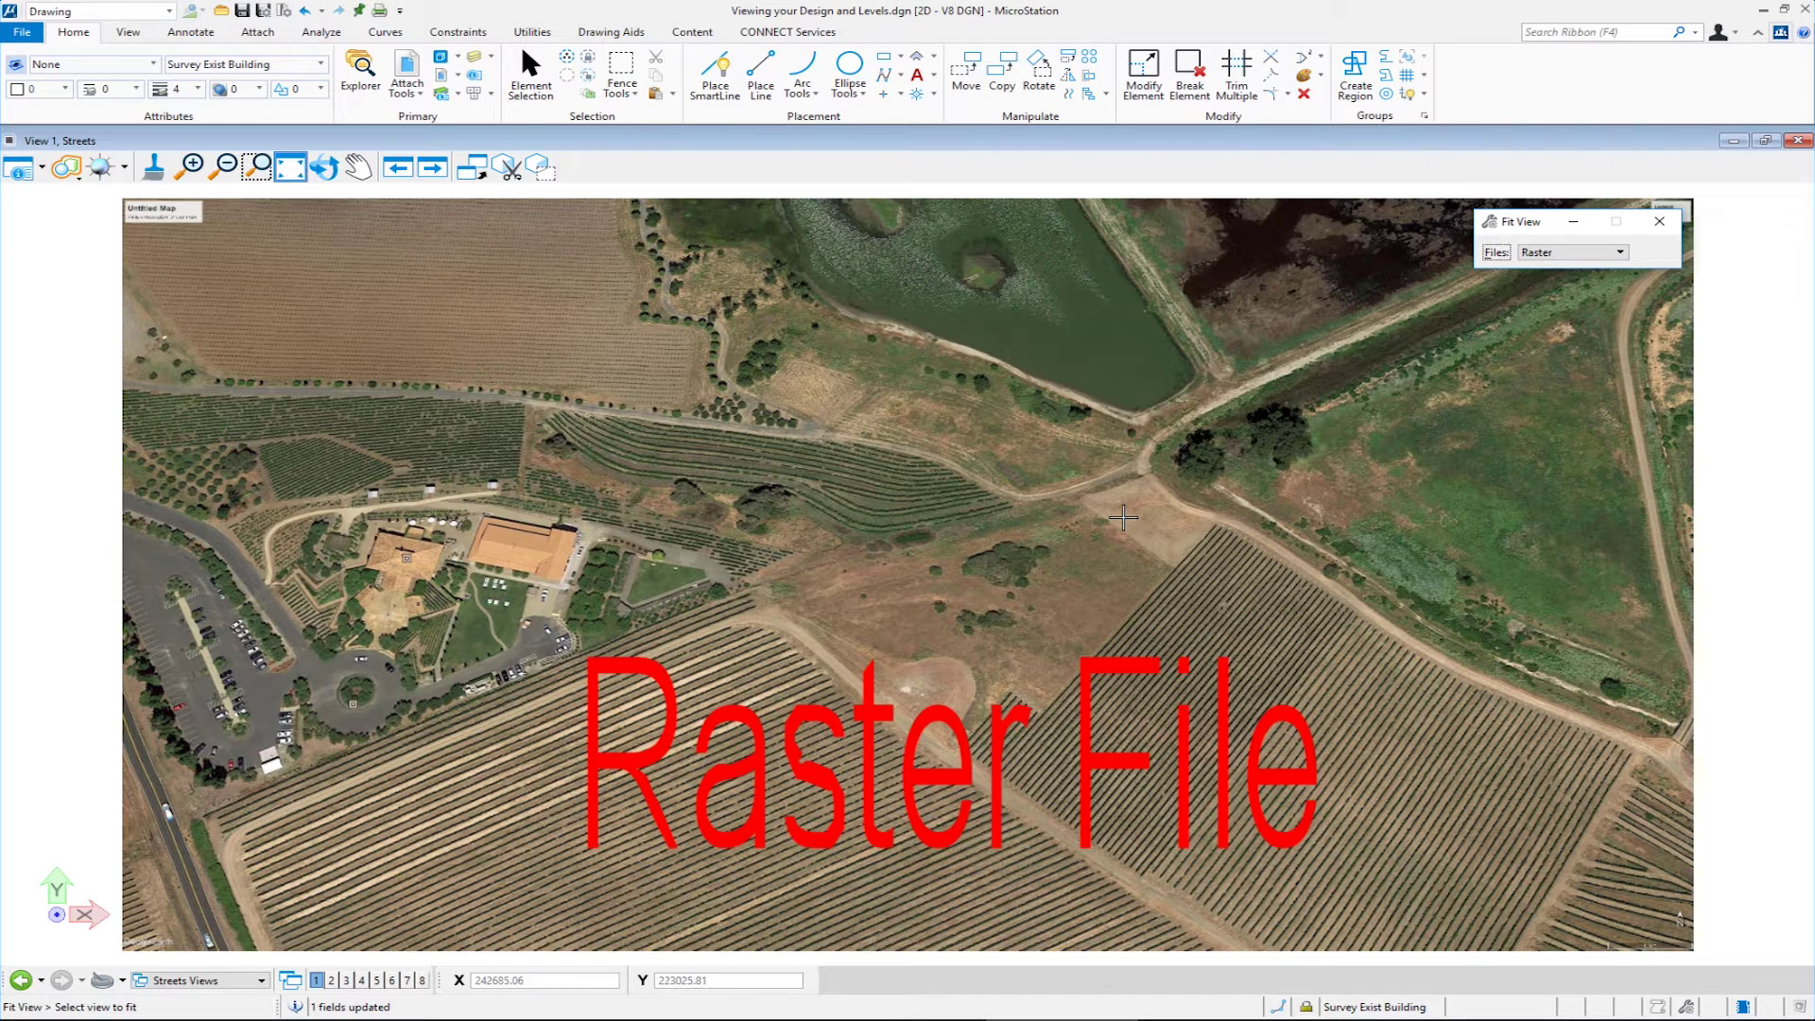
# Fit View 1 to all files and zoom in on the street plan.
pyautogui.click(1595, 253)
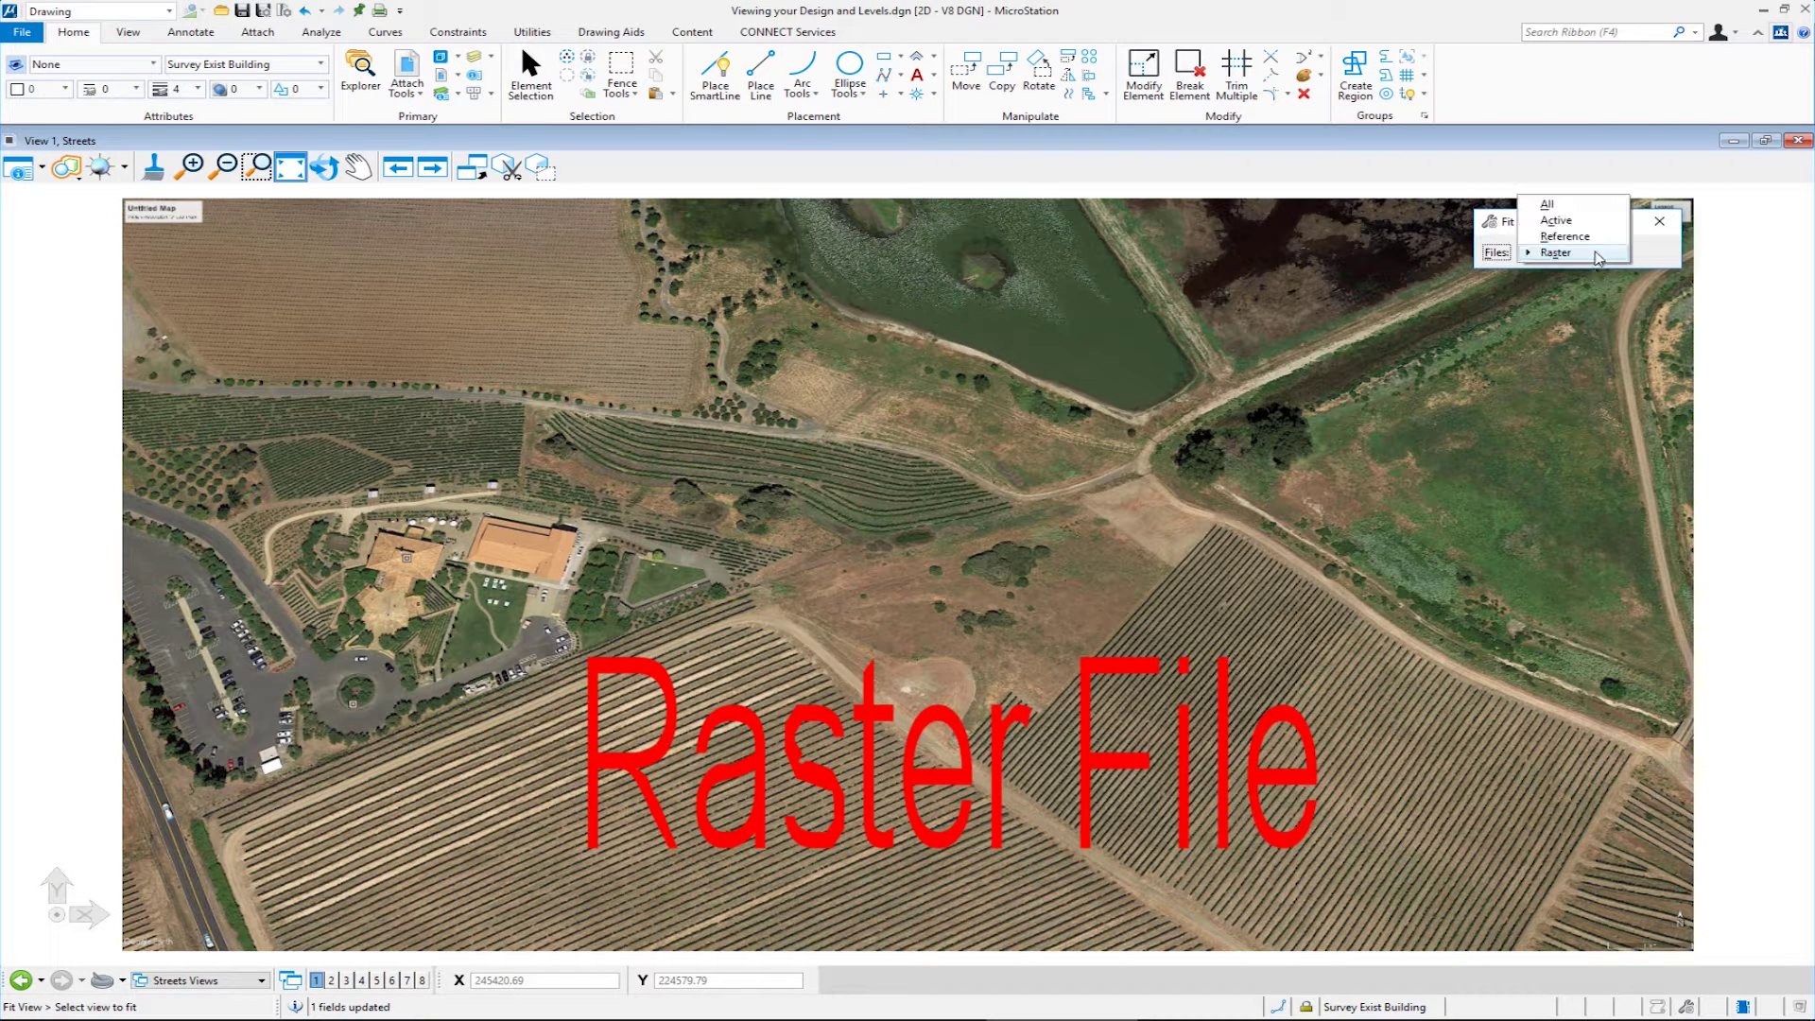
pyautogui.click(1573, 204)
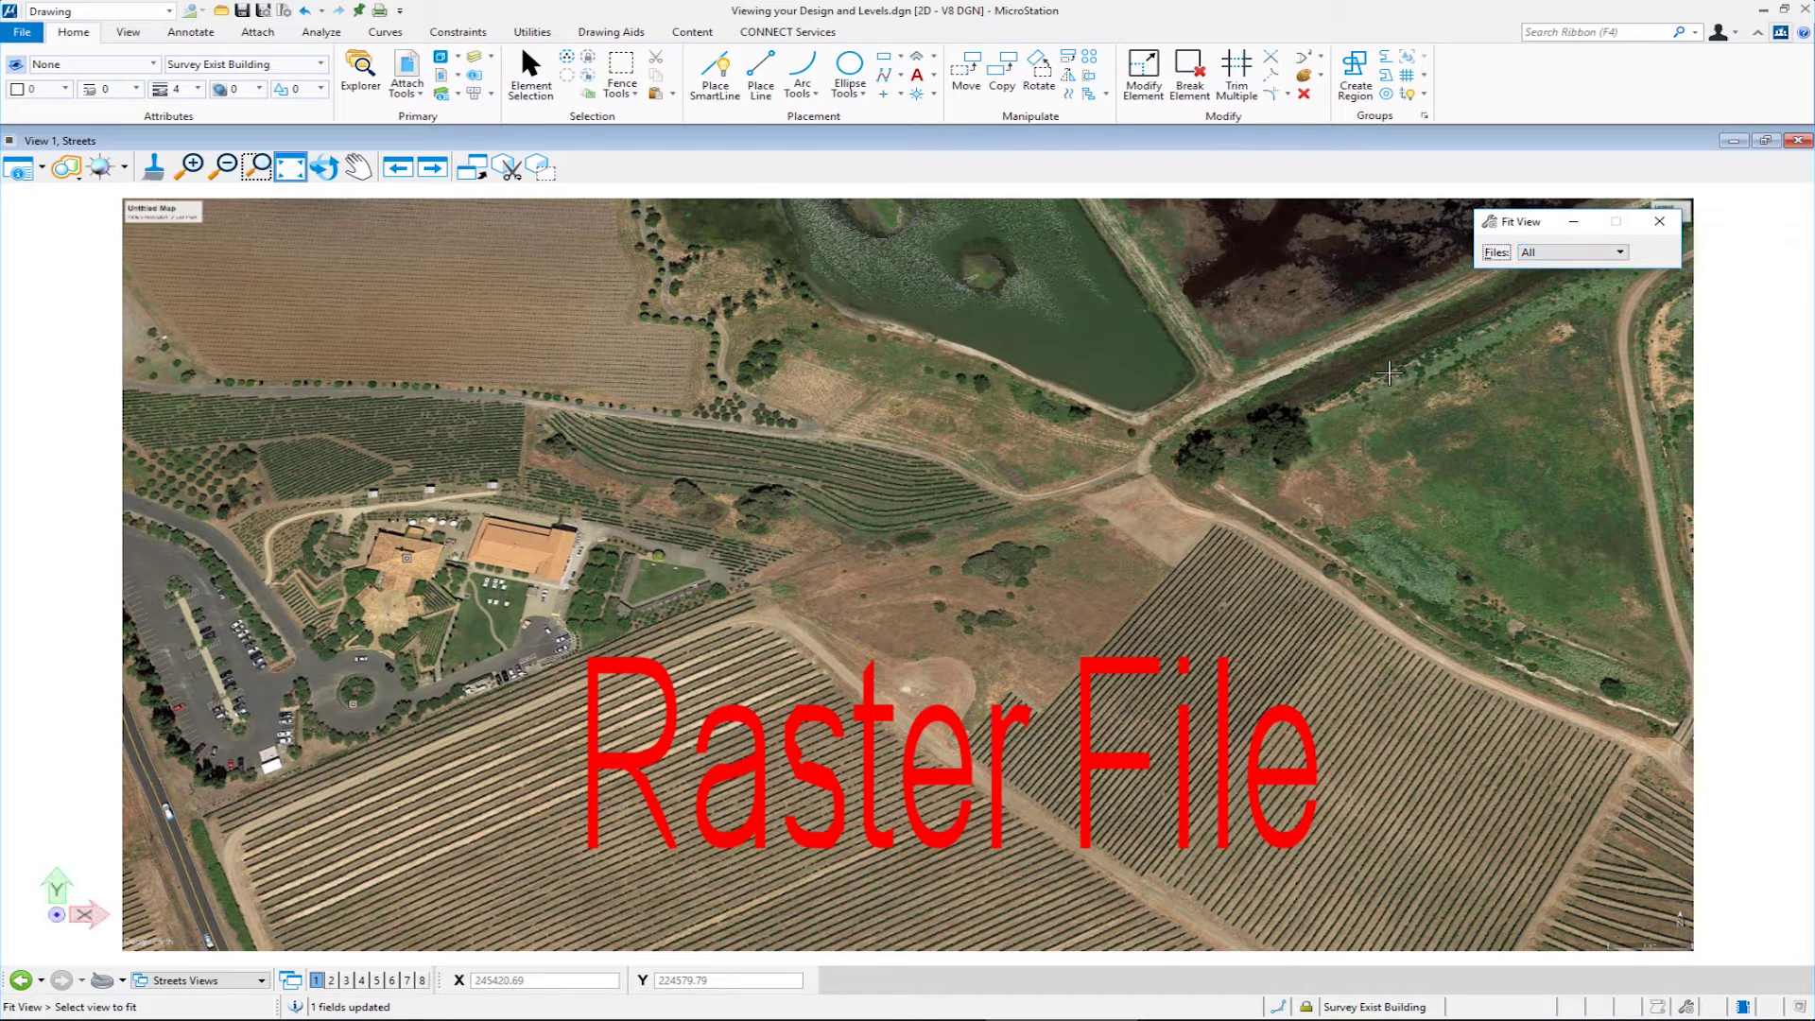
pyautogui.click(1256, 447)
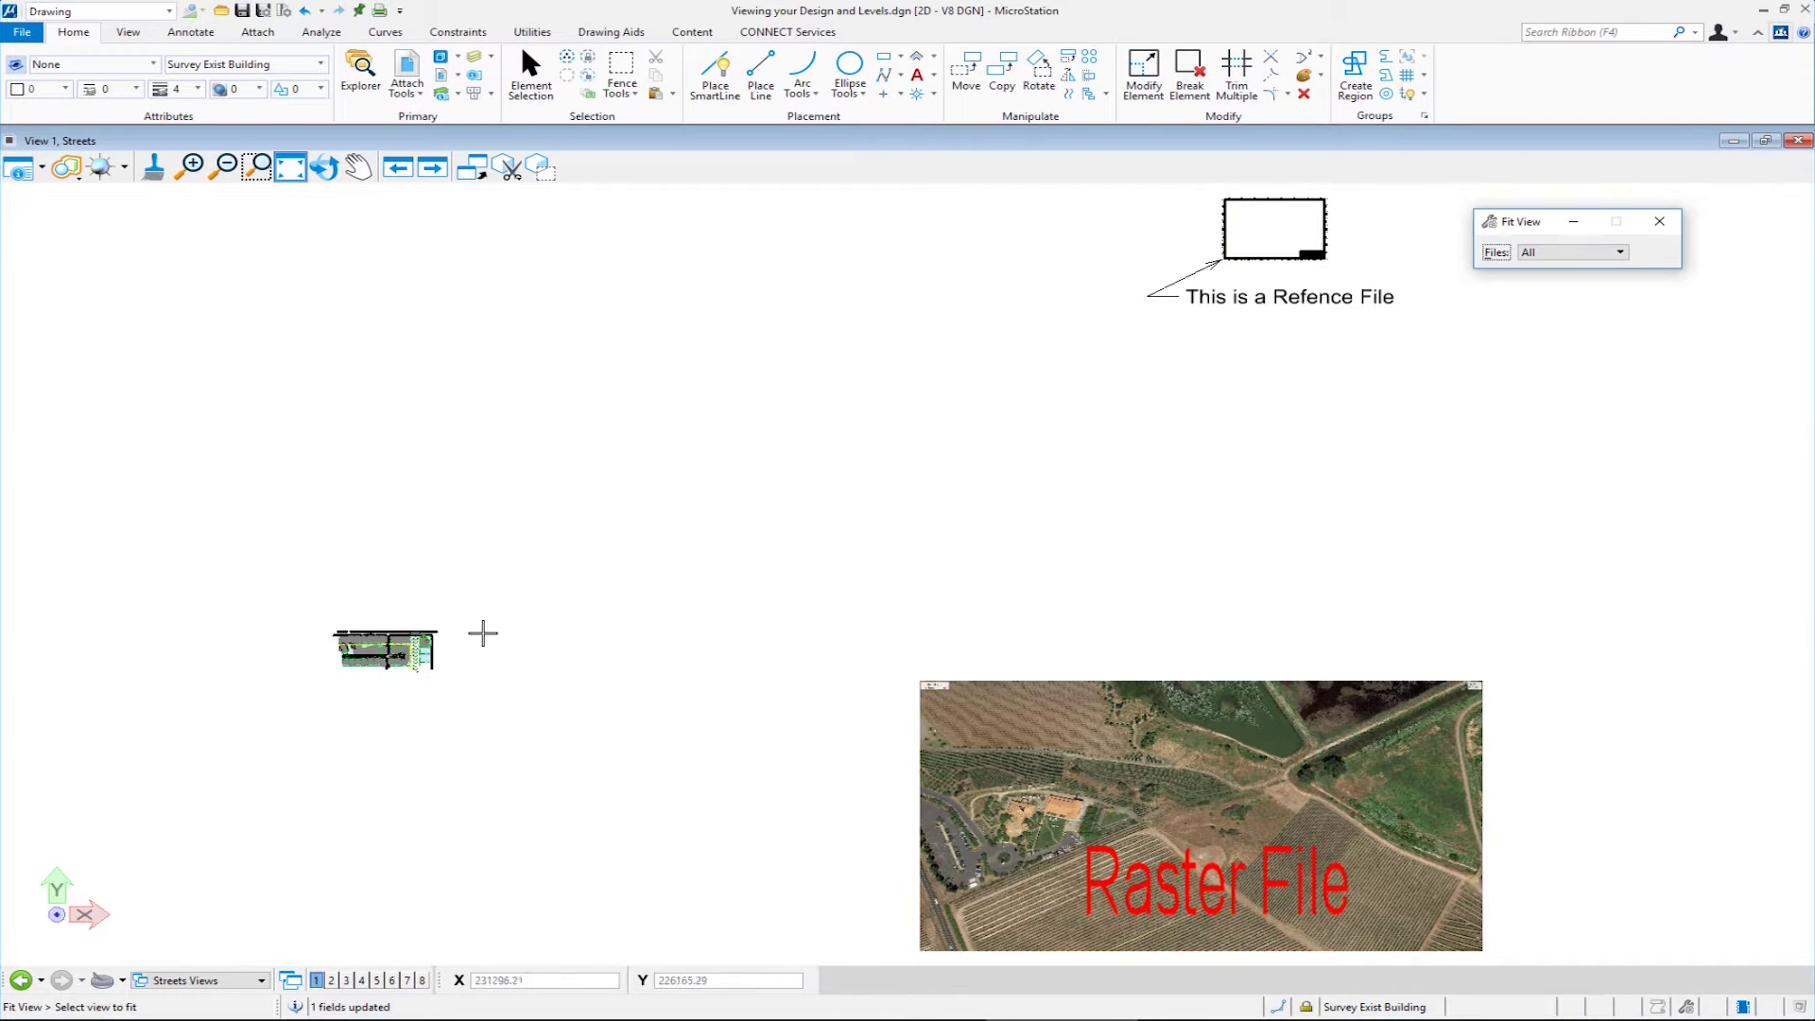
pyautogui.scroll(10, 343, 653)
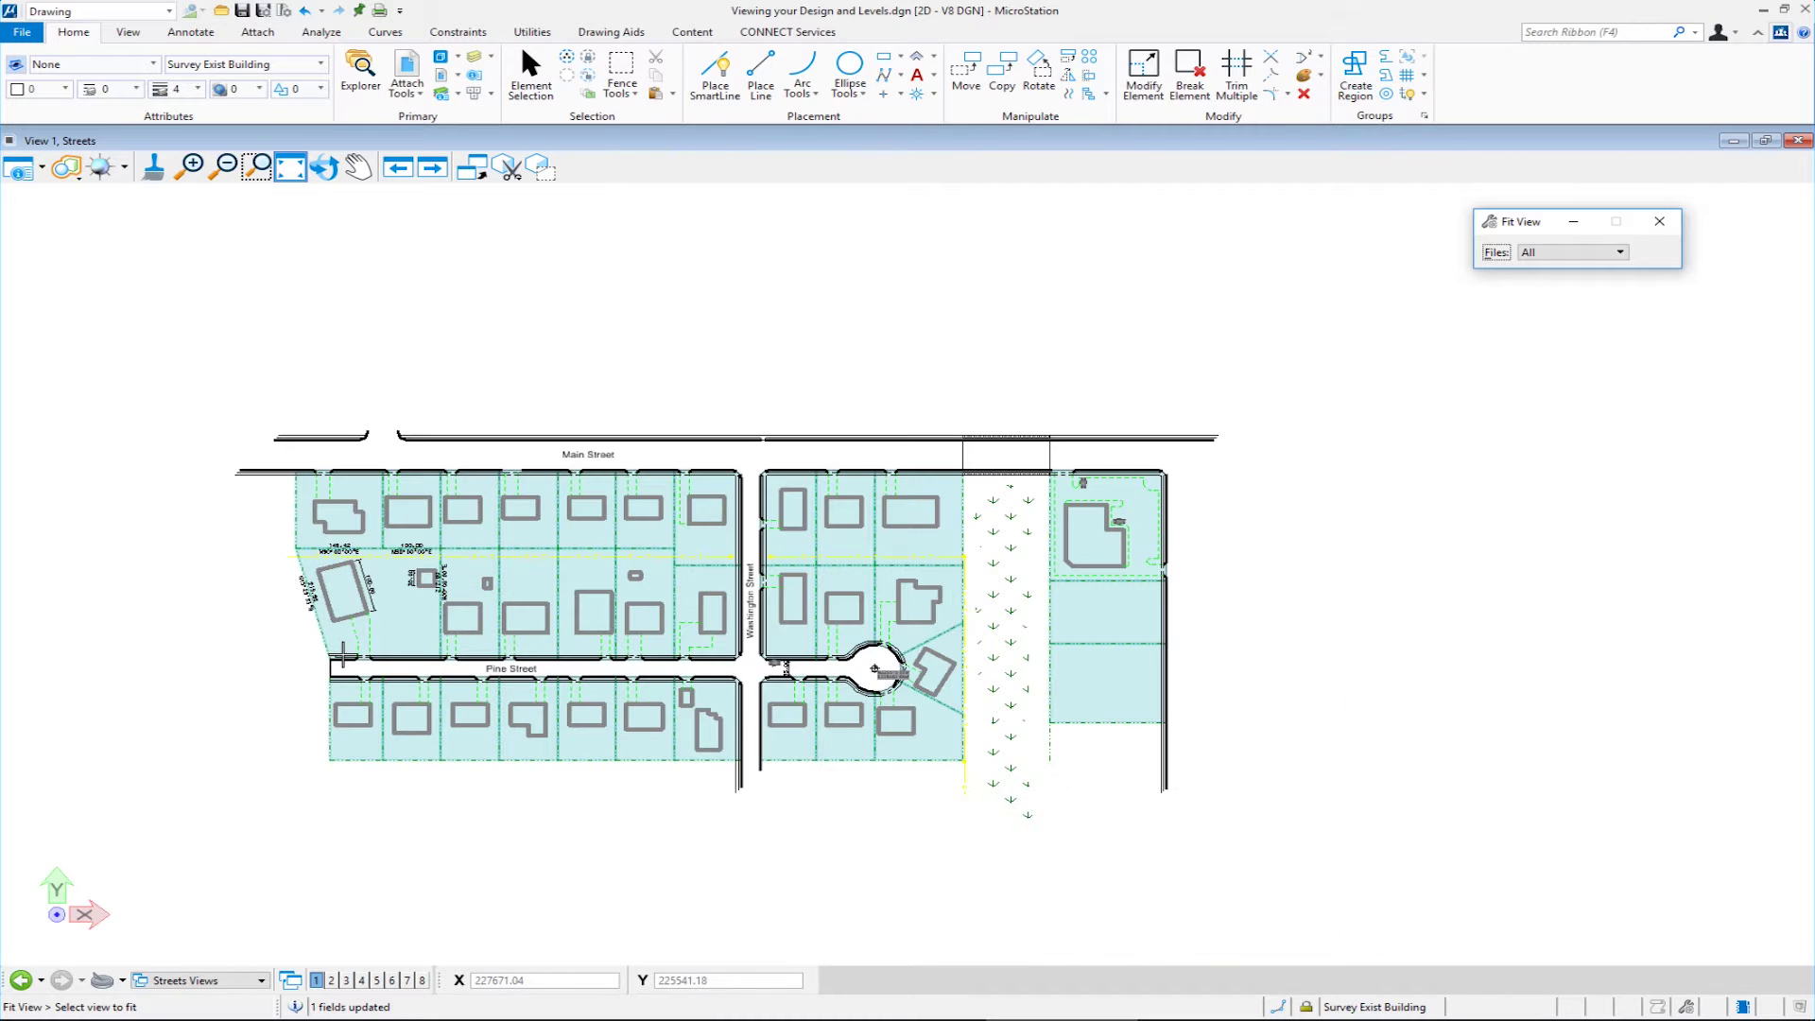
pyautogui.click(1592, 255)
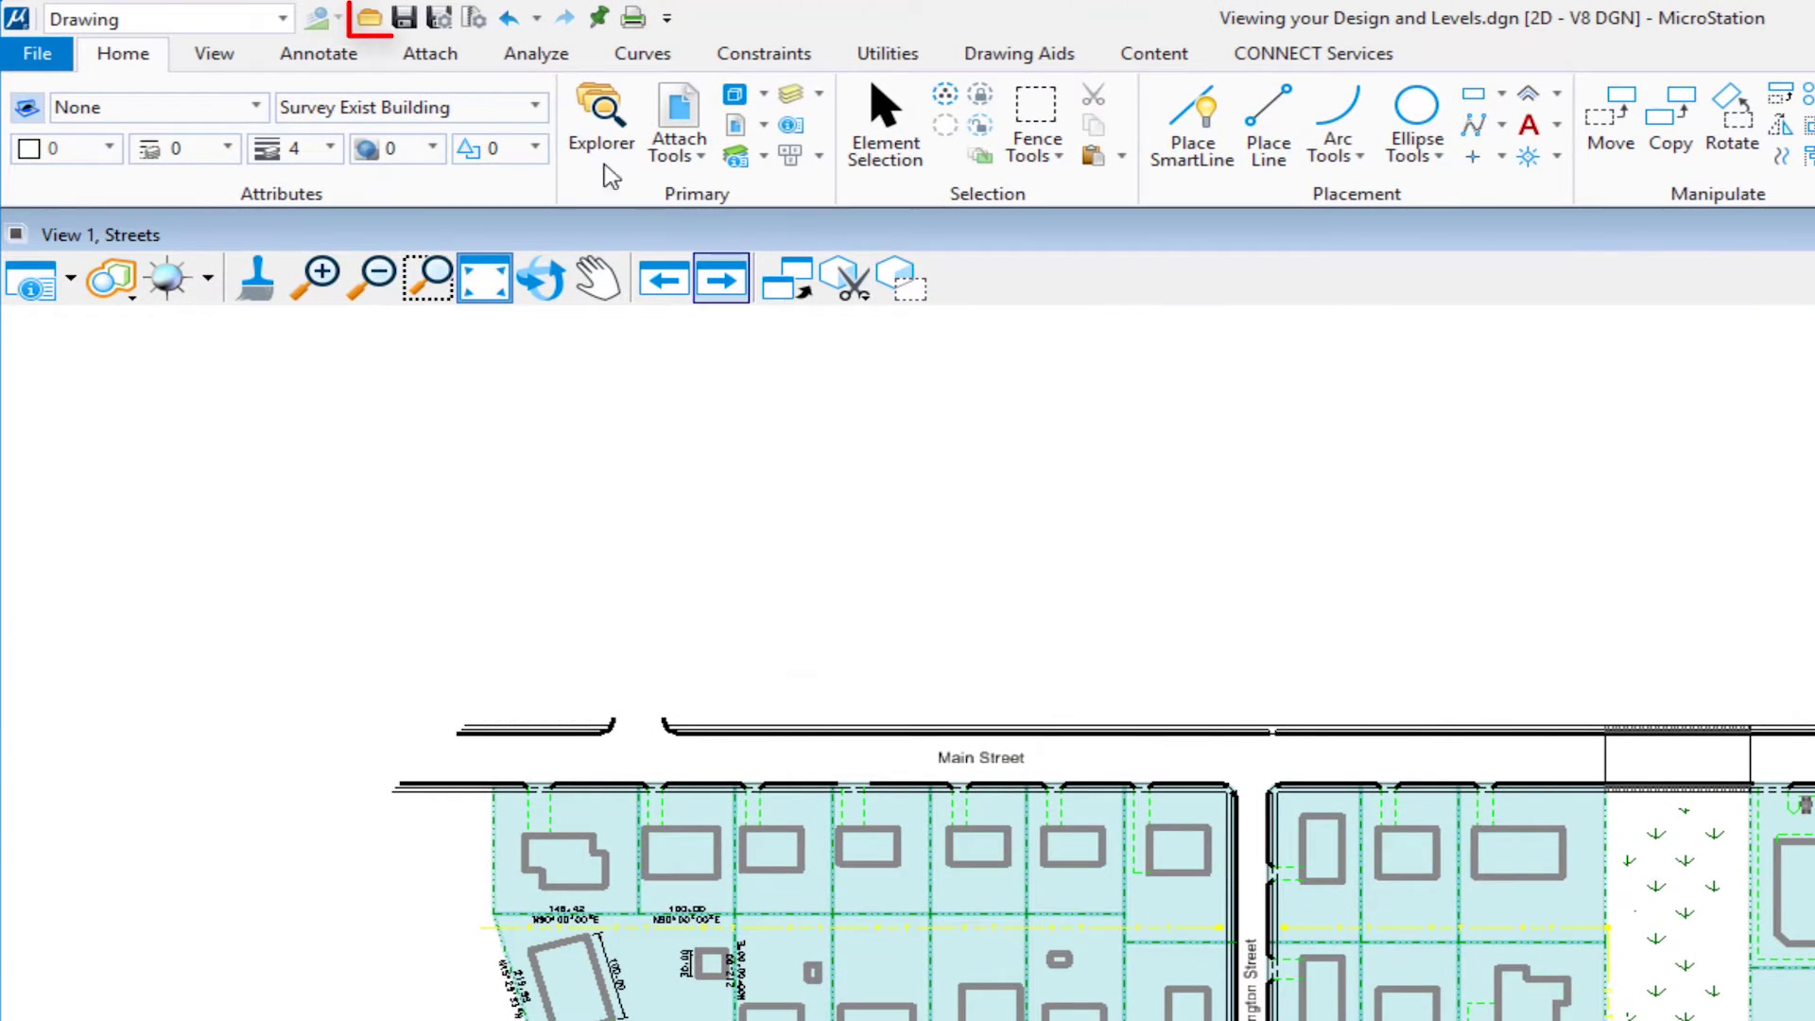
# Open Intersection Design.dgn and fit its view with Files set to All.
pyautogui.click(374, 21)
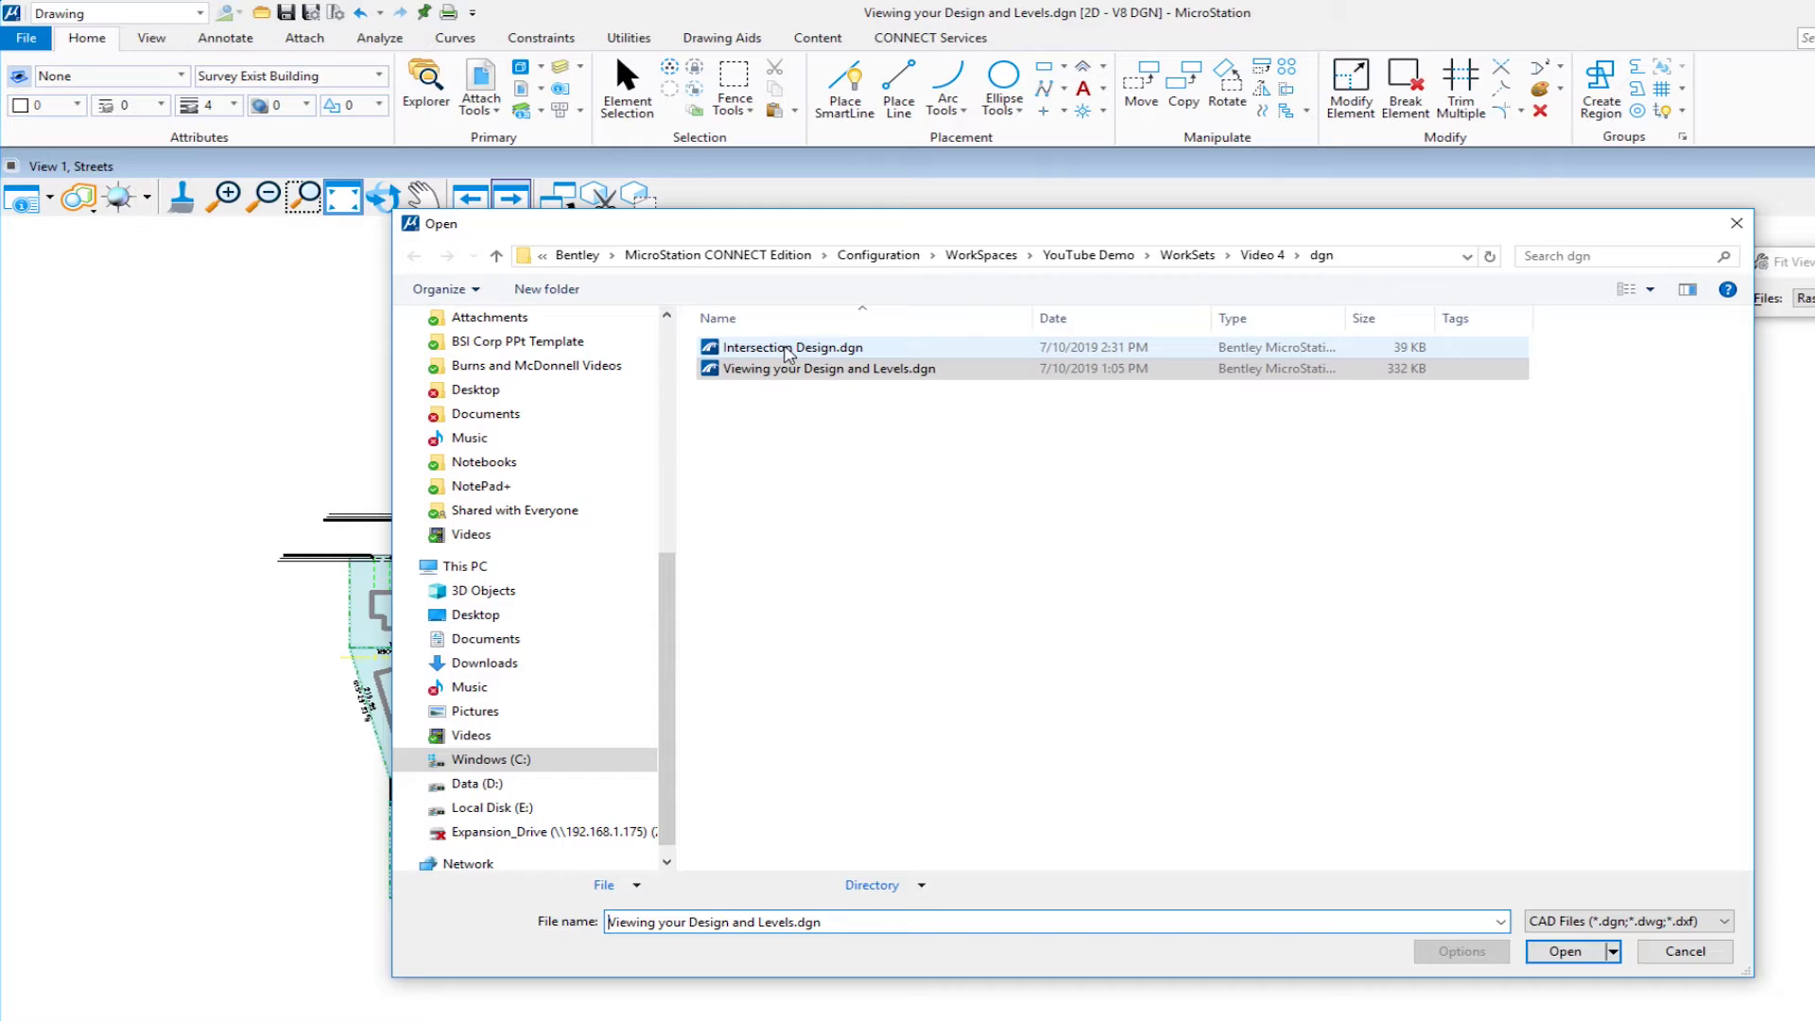
pyautogui.doubleClick(788, 348)
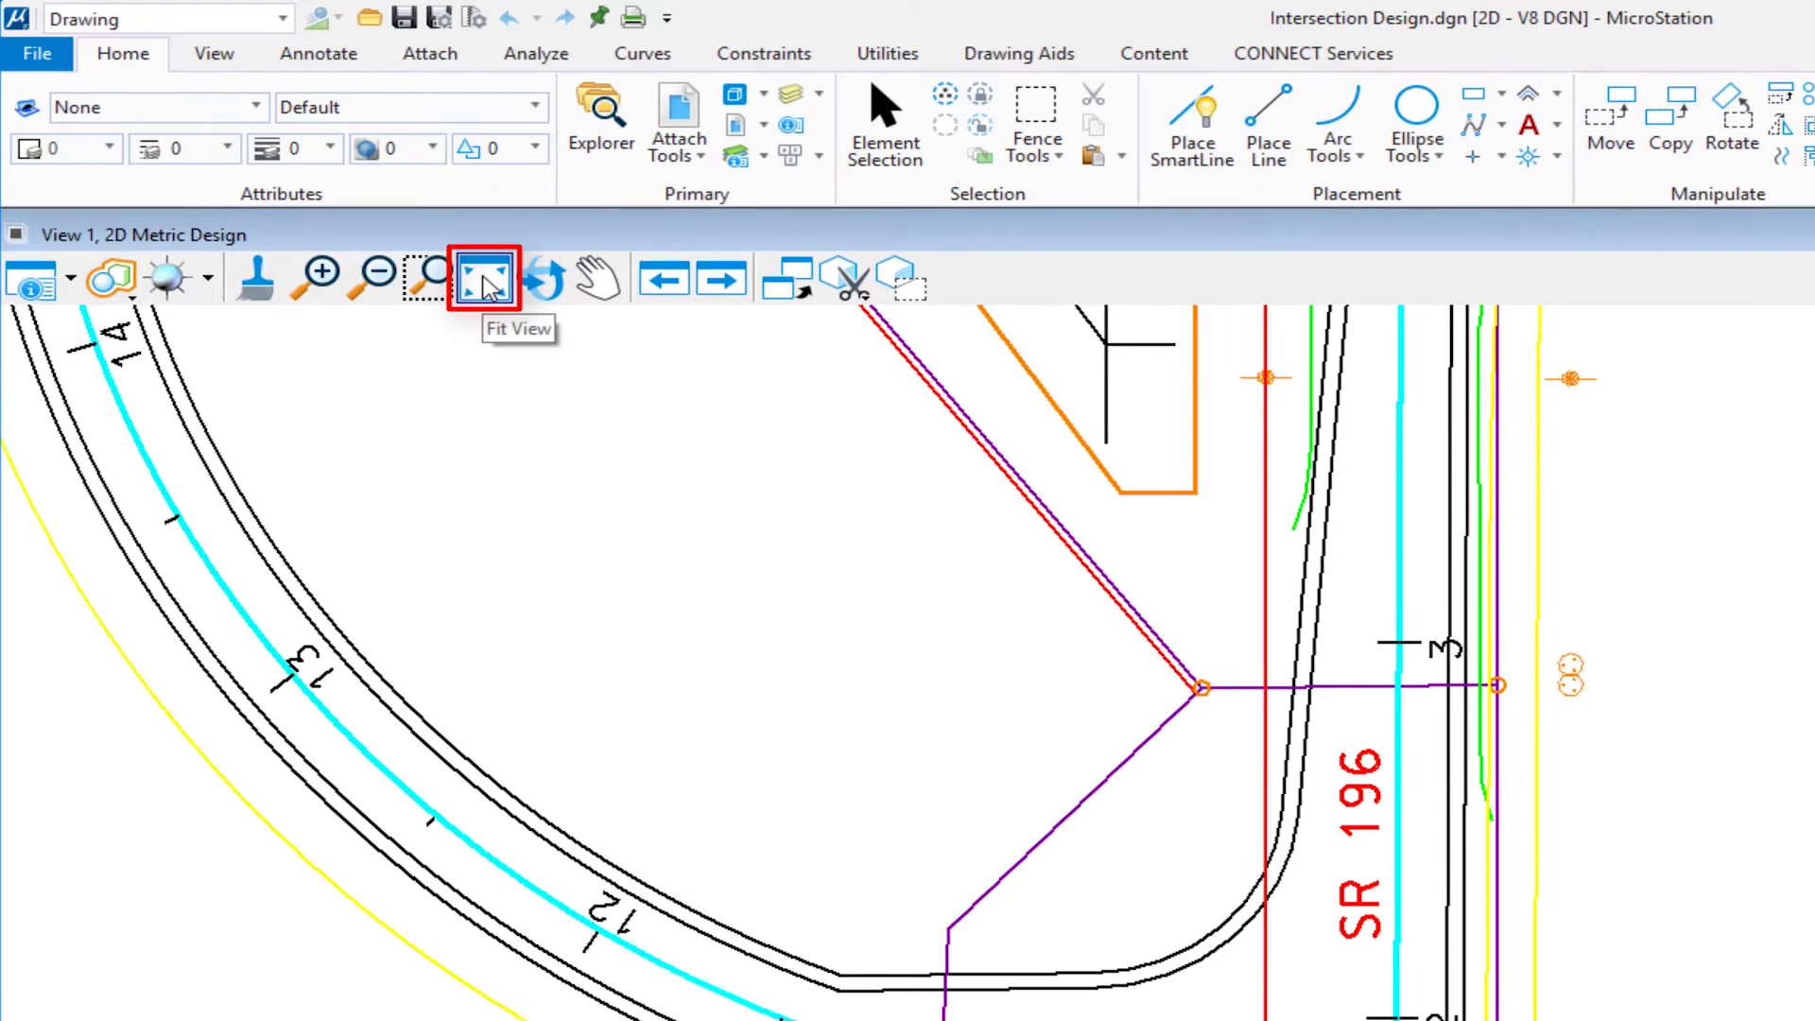
pyautogui.click(486, 282)
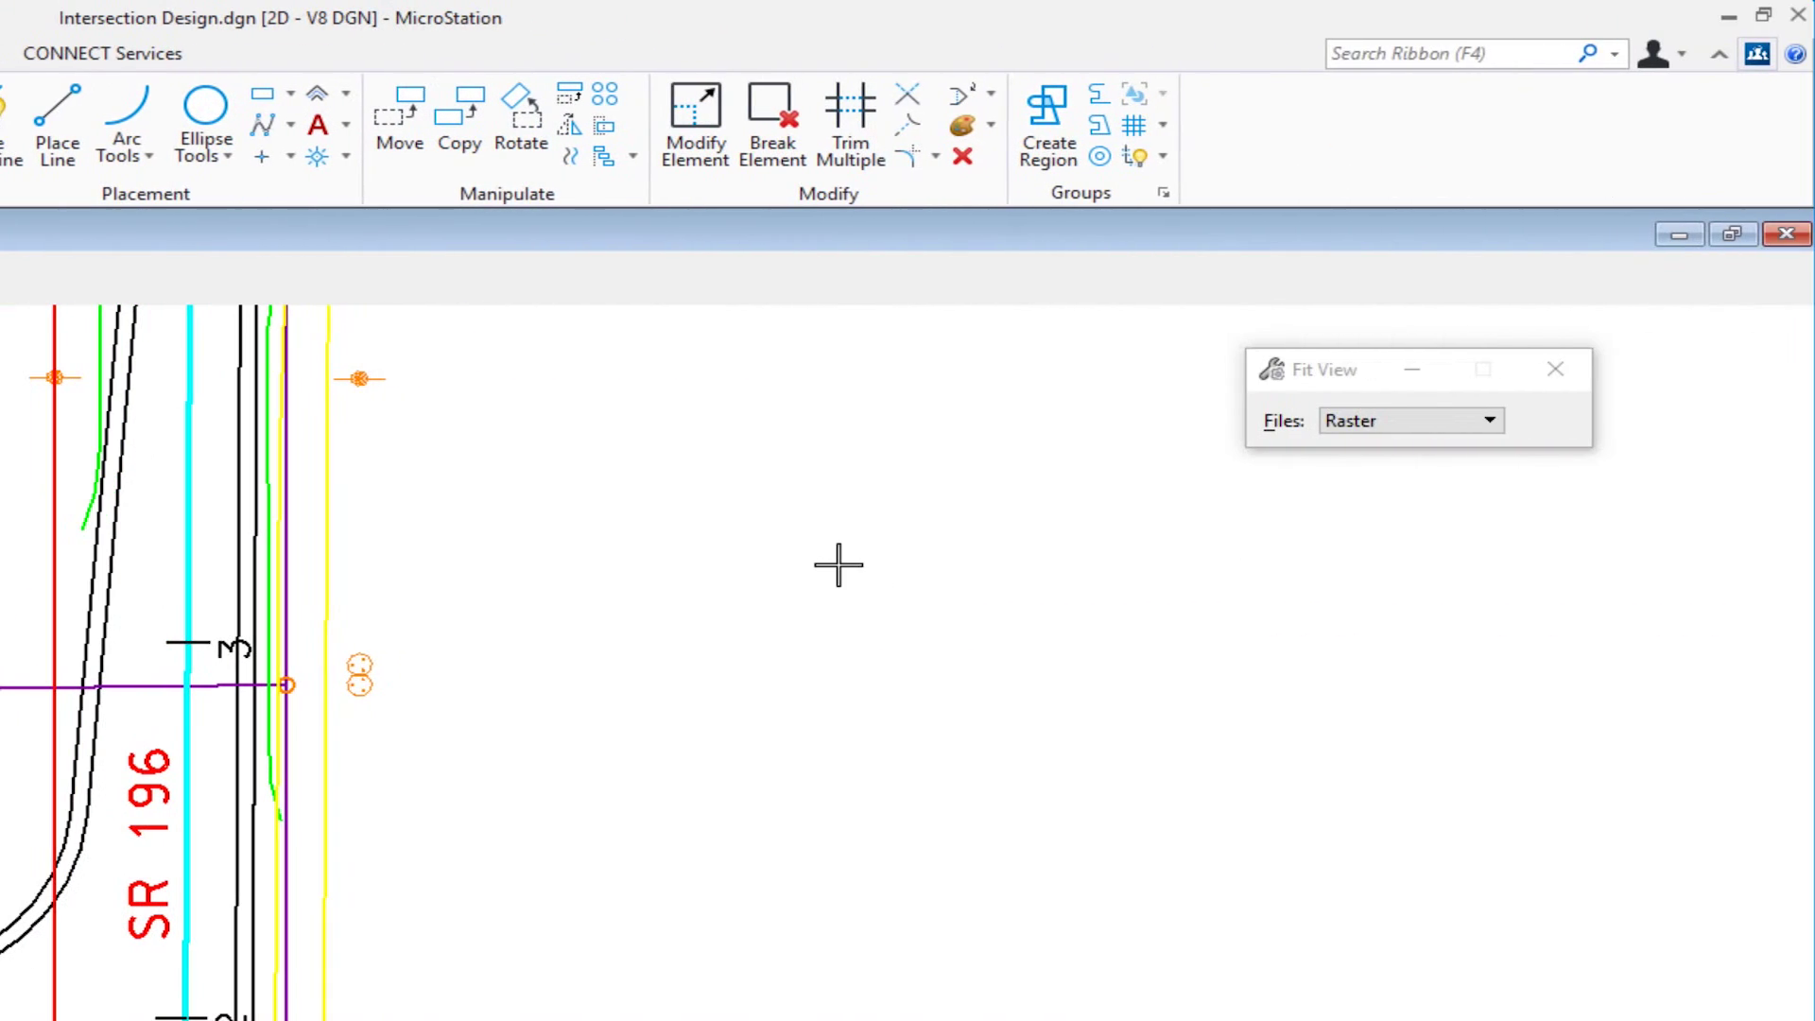
pyautogui.click(1375, 430)
pyautogui.click(1373, 346)
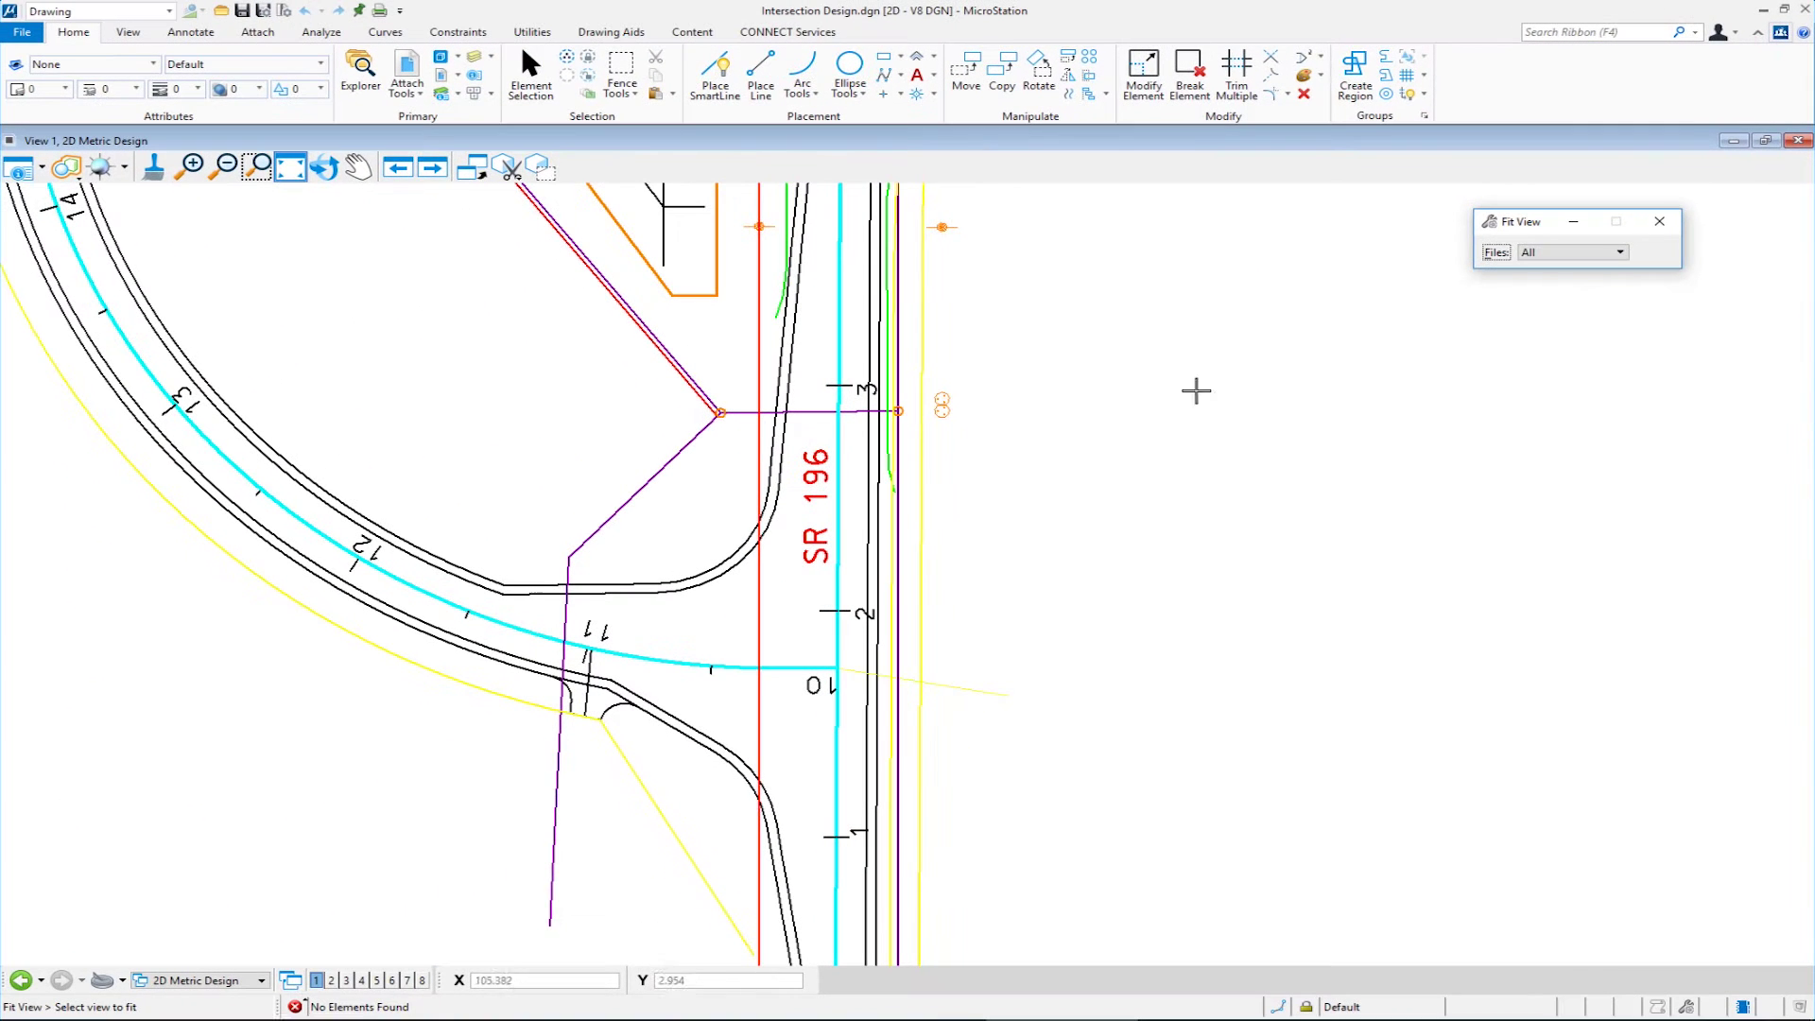
pyautogui.click(1002, 560)
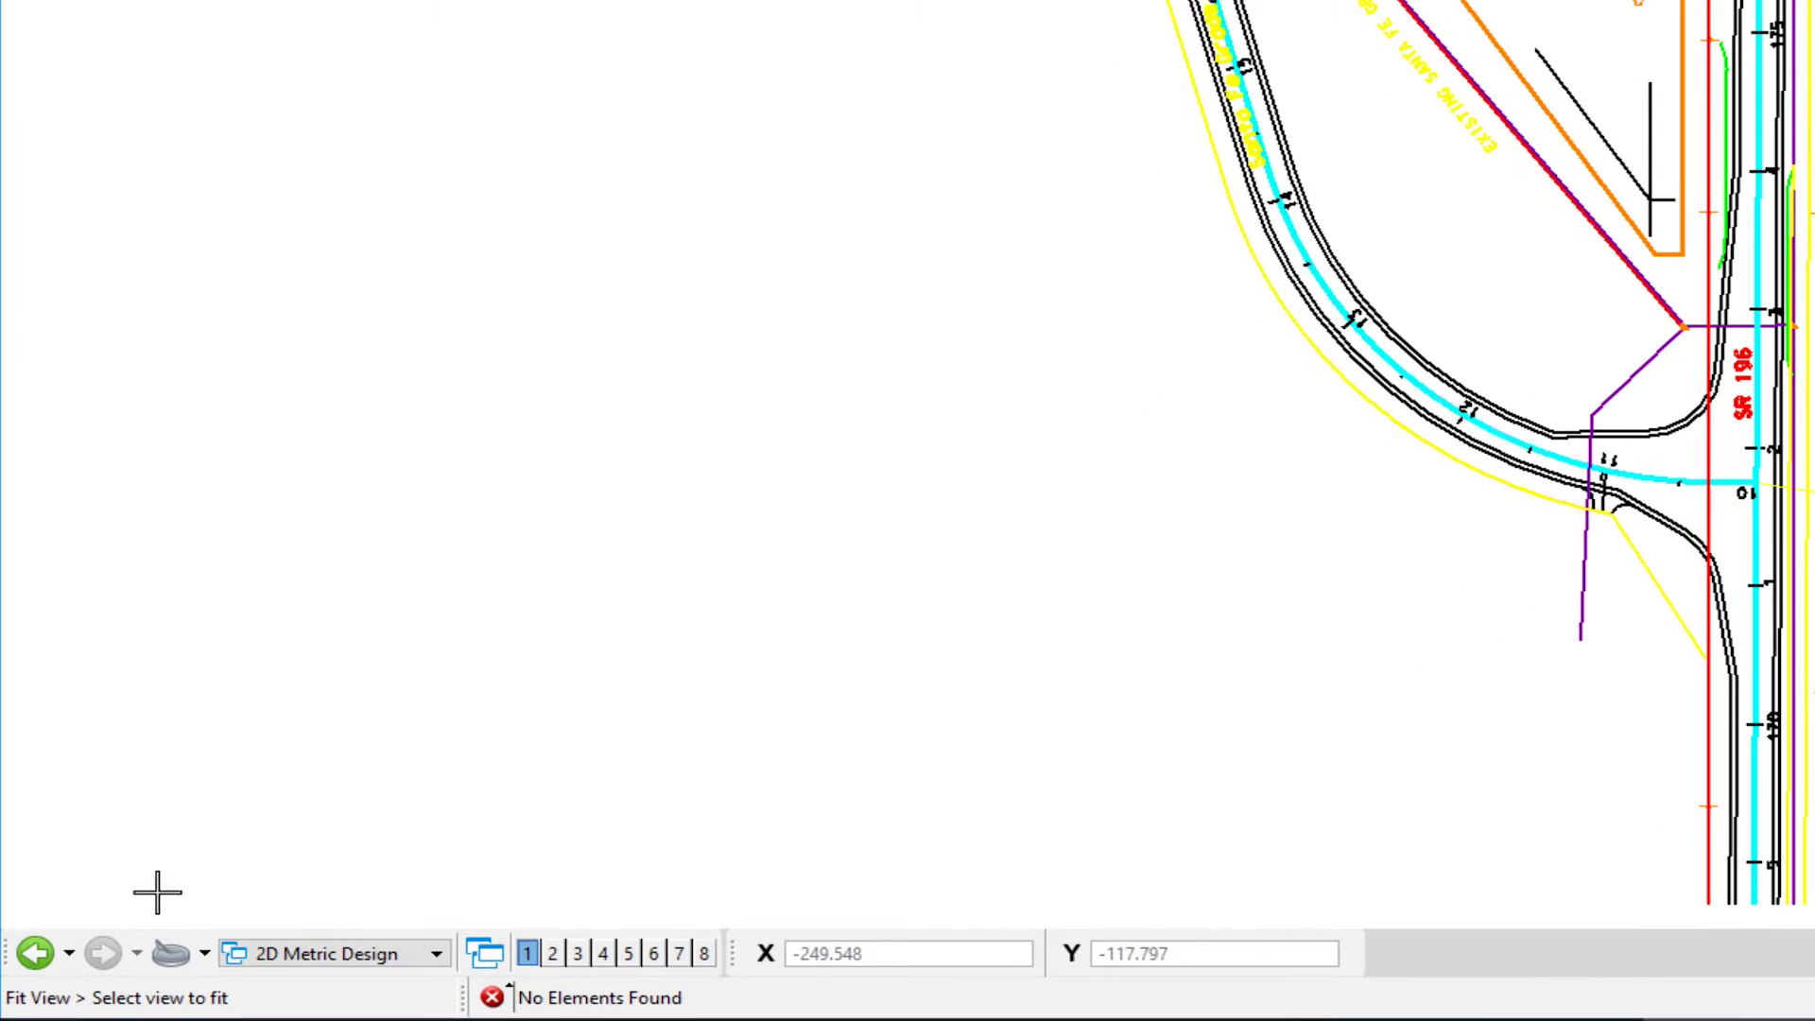
# Return to Viewing your Design and Levels.dgn and open views 2, 3 and 4 alongside View 1.
pyautogui.click(36, 954)
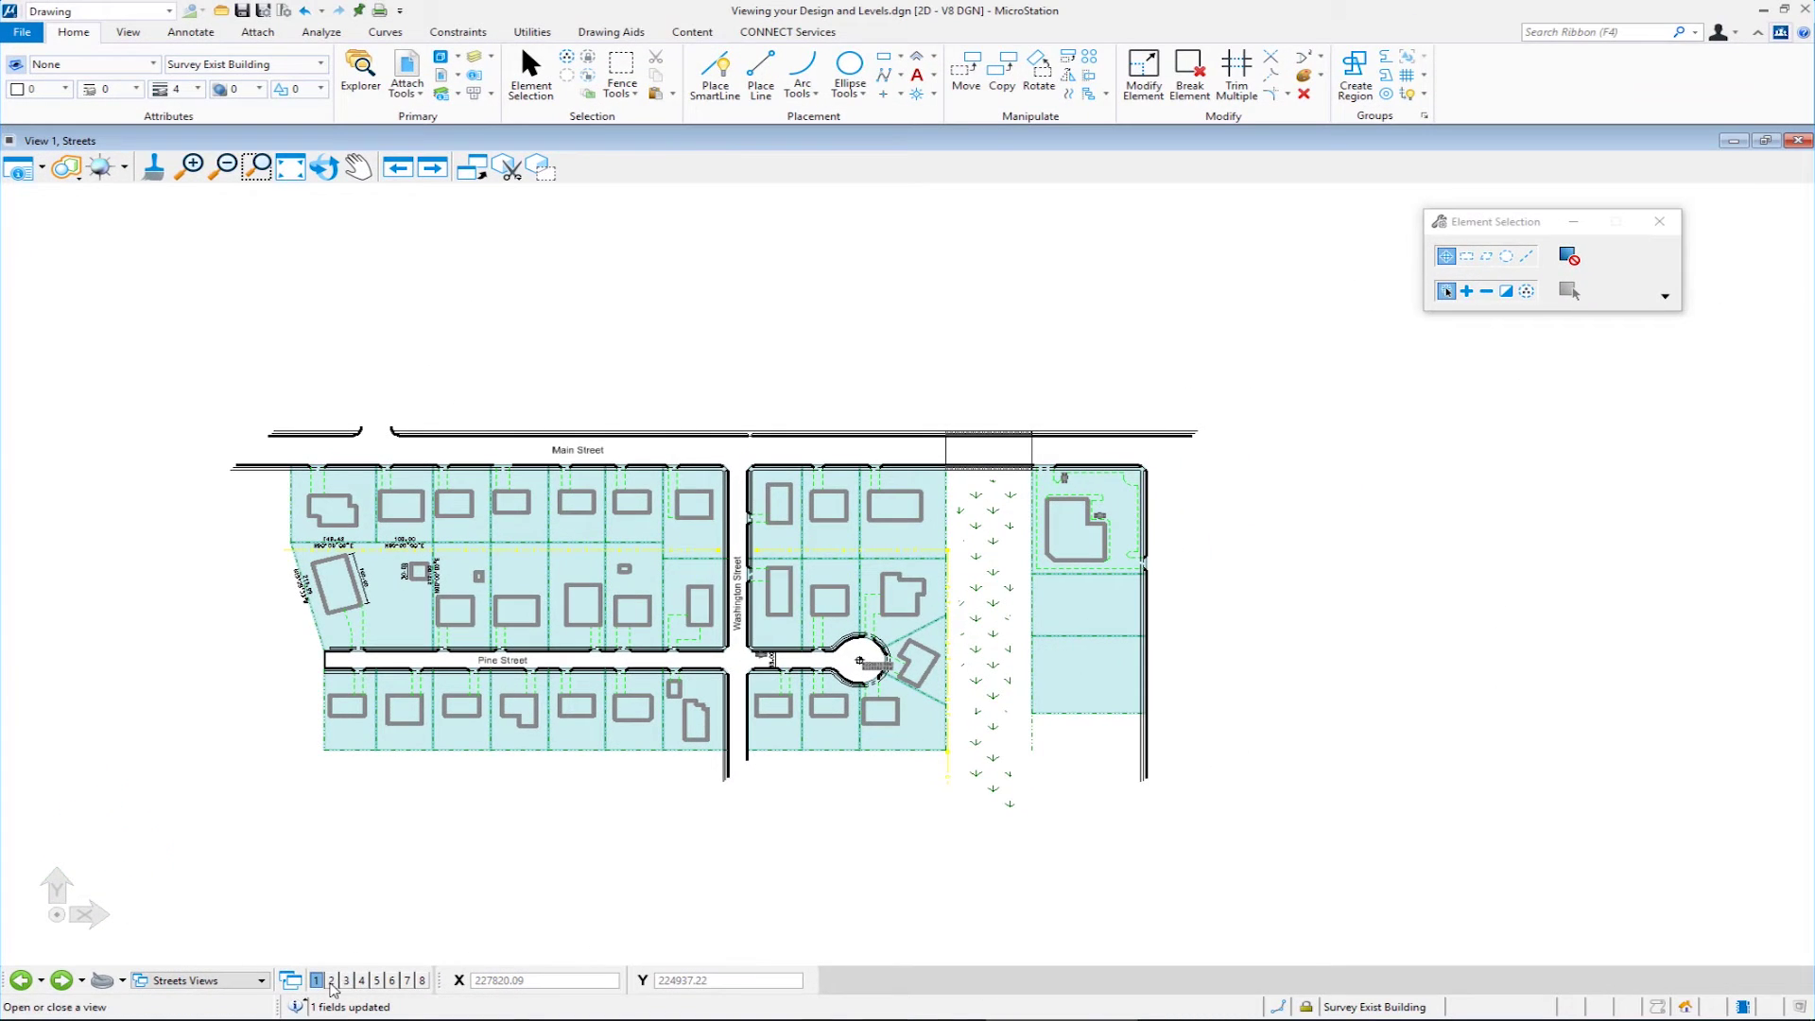
pyautogui.click(331, 980)
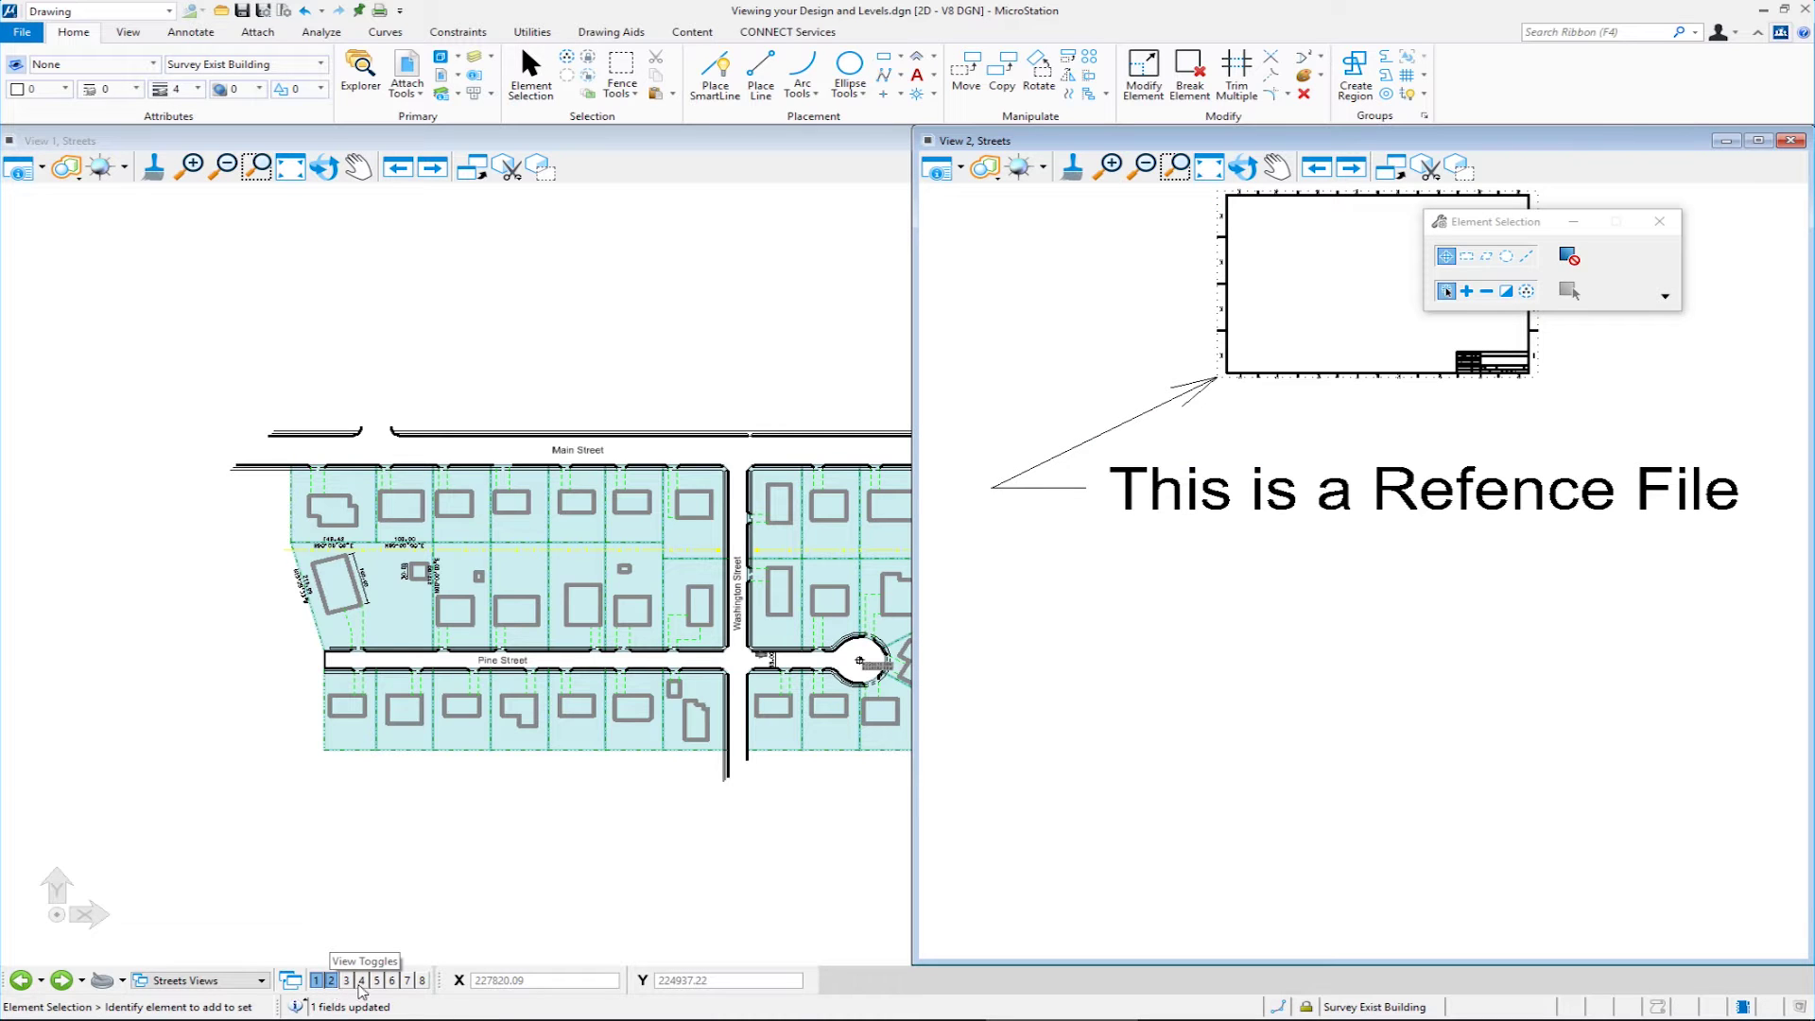
pyautogui.click(347, 980)
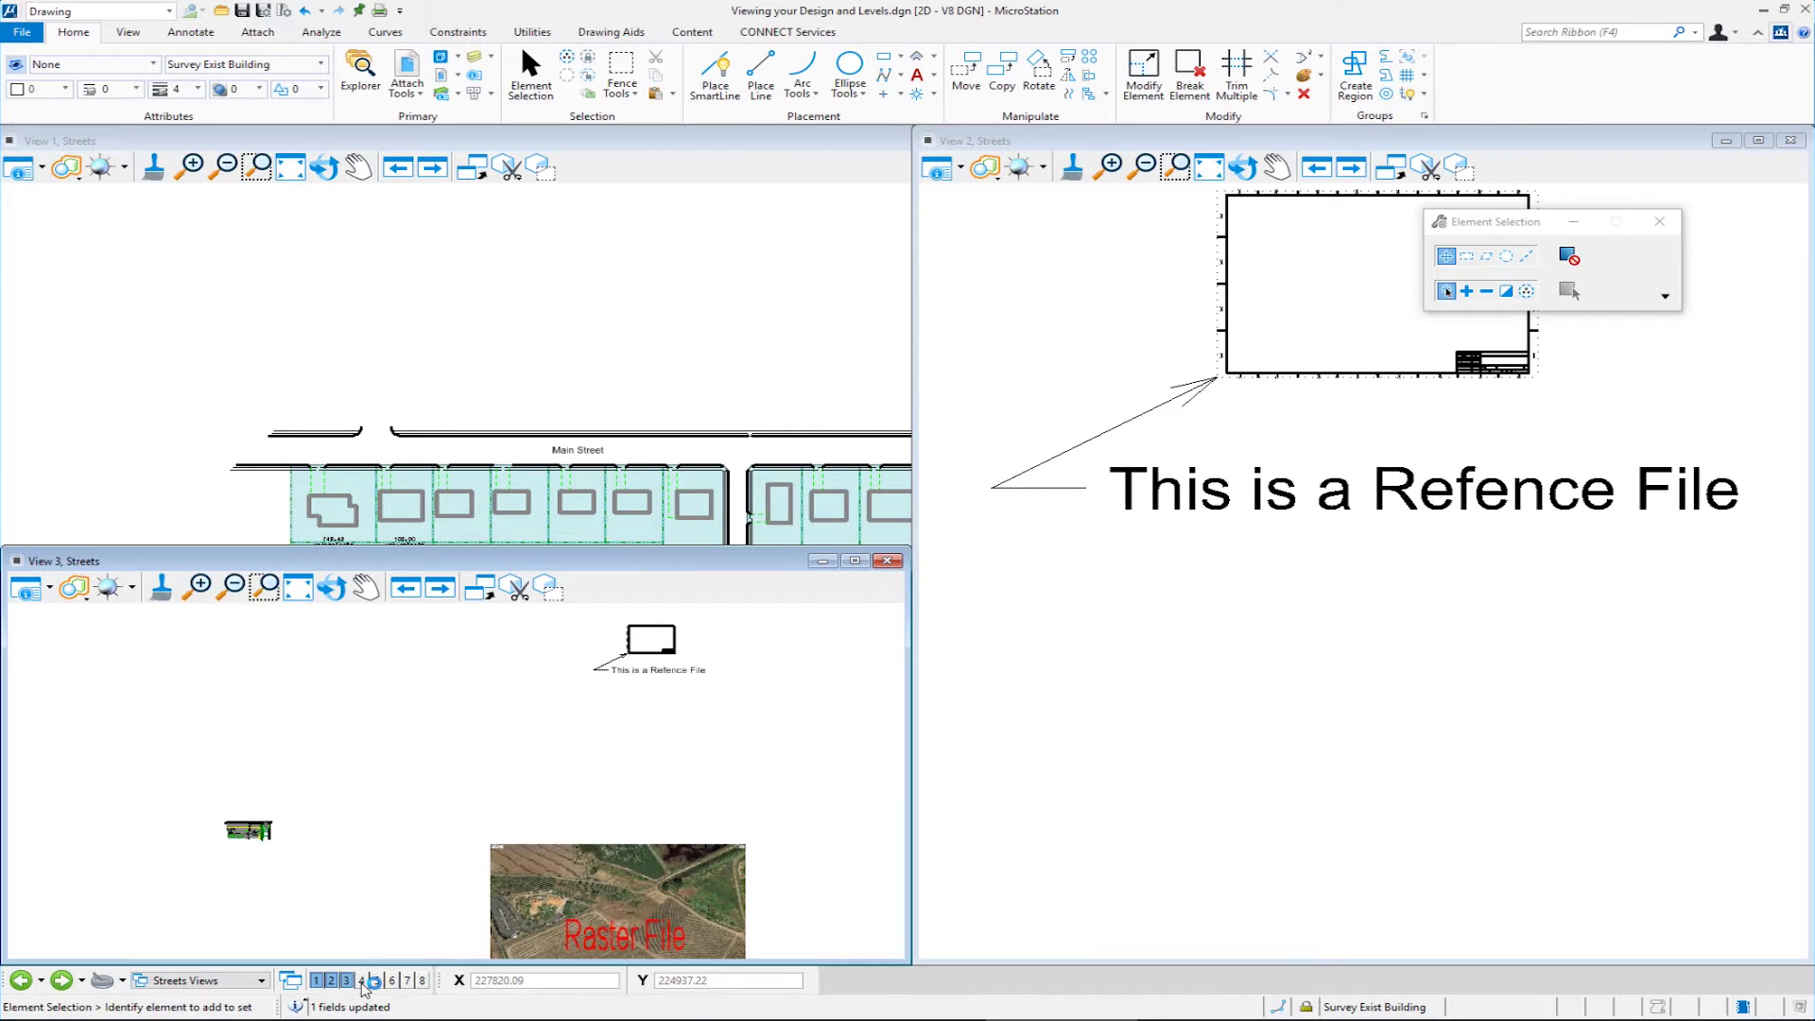
pyautogui.click(361, 980)
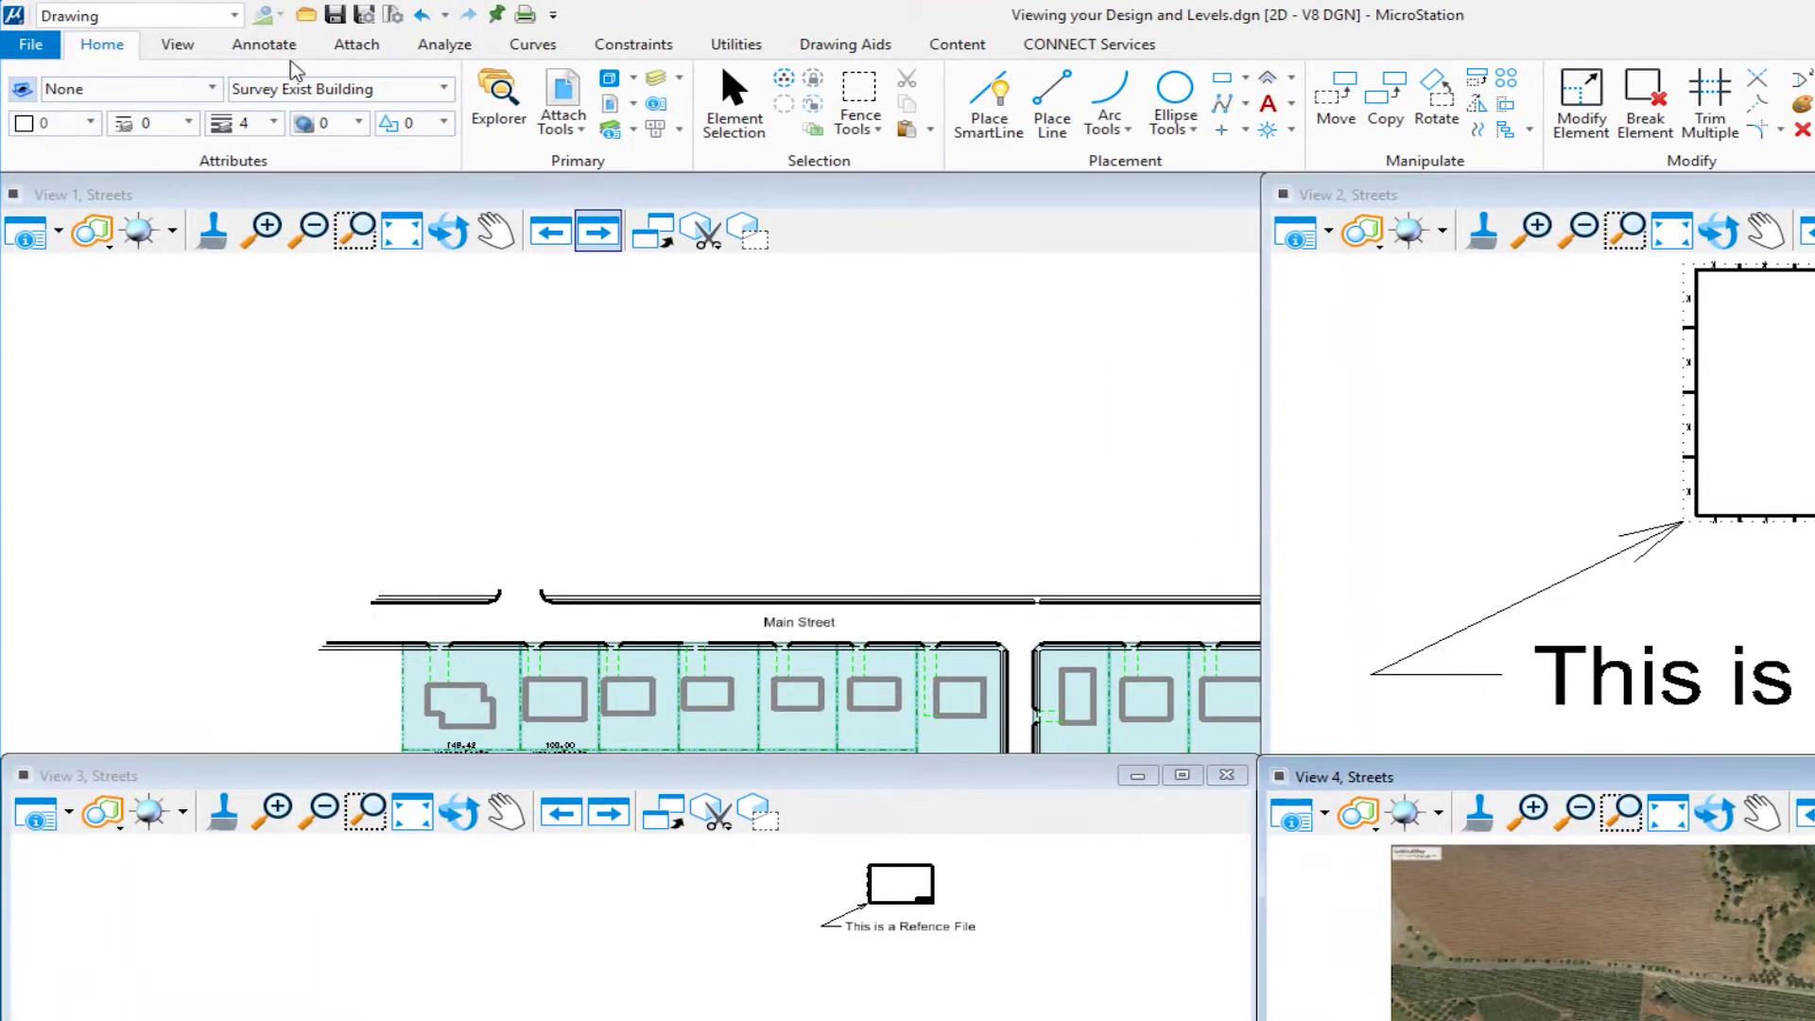
# Tile the four open view windows.
pyautogui.click(178, 45)
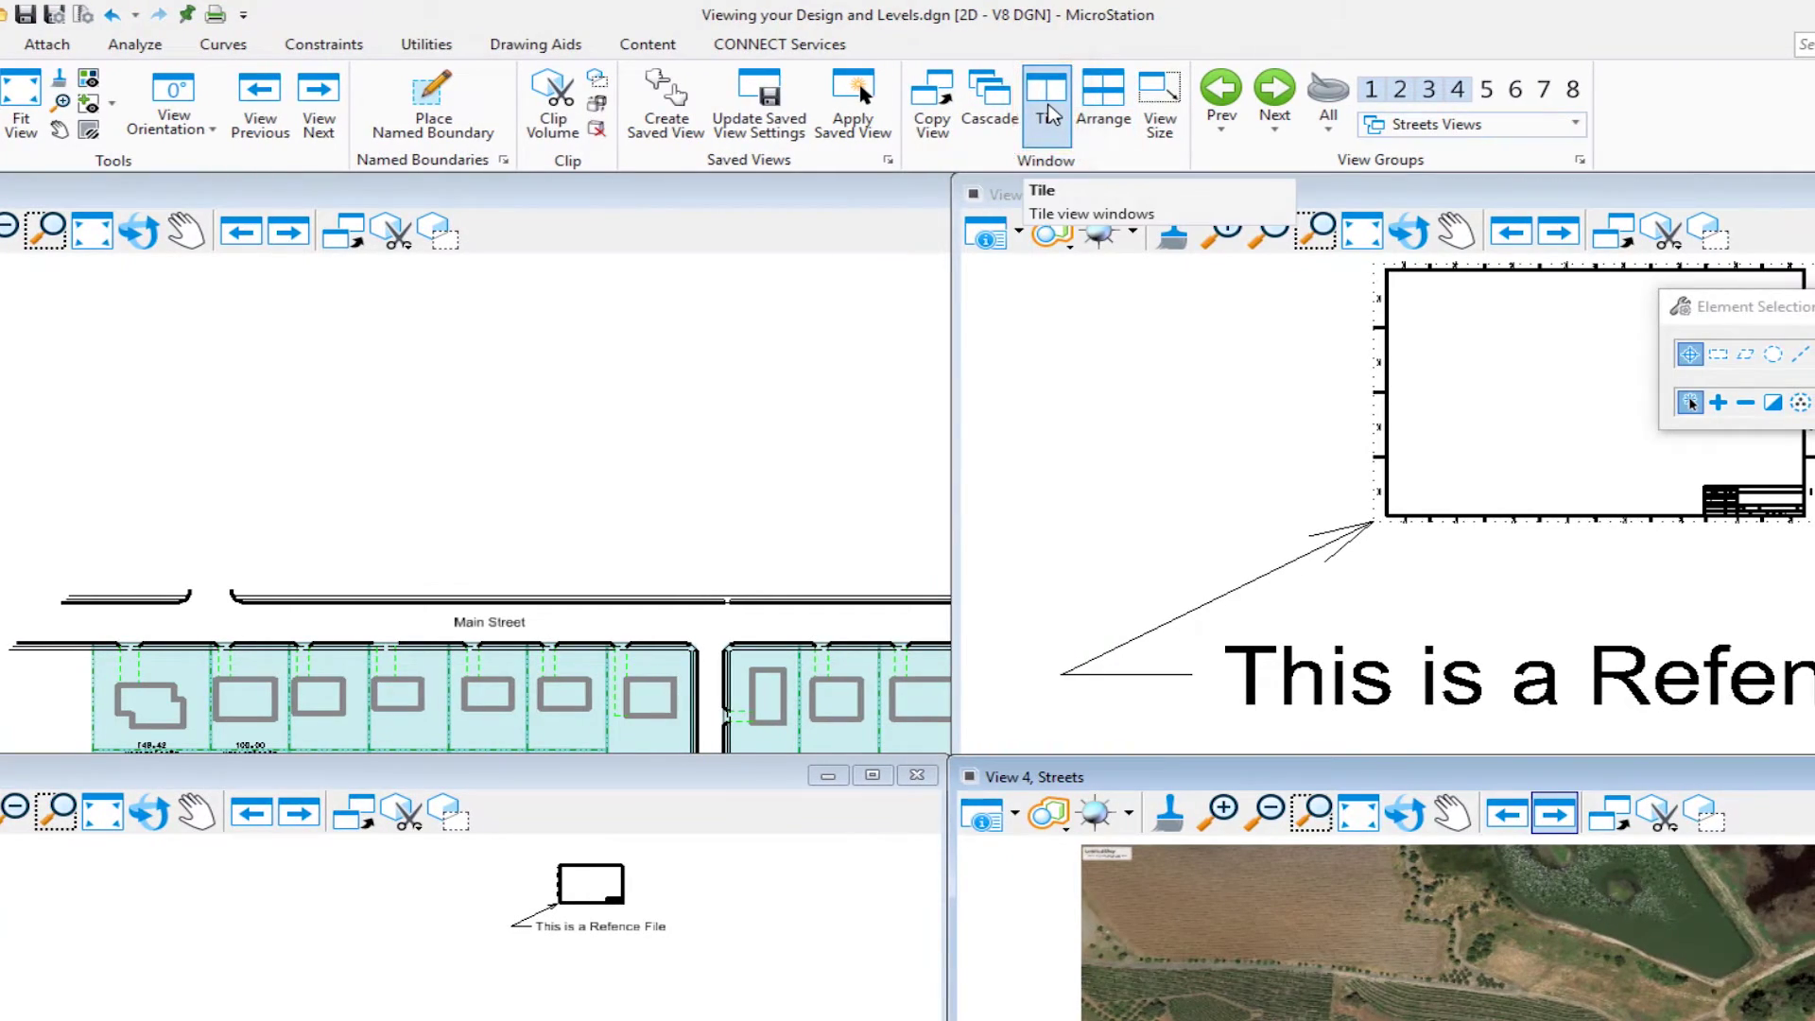
pyautogui.click(1047, 114)
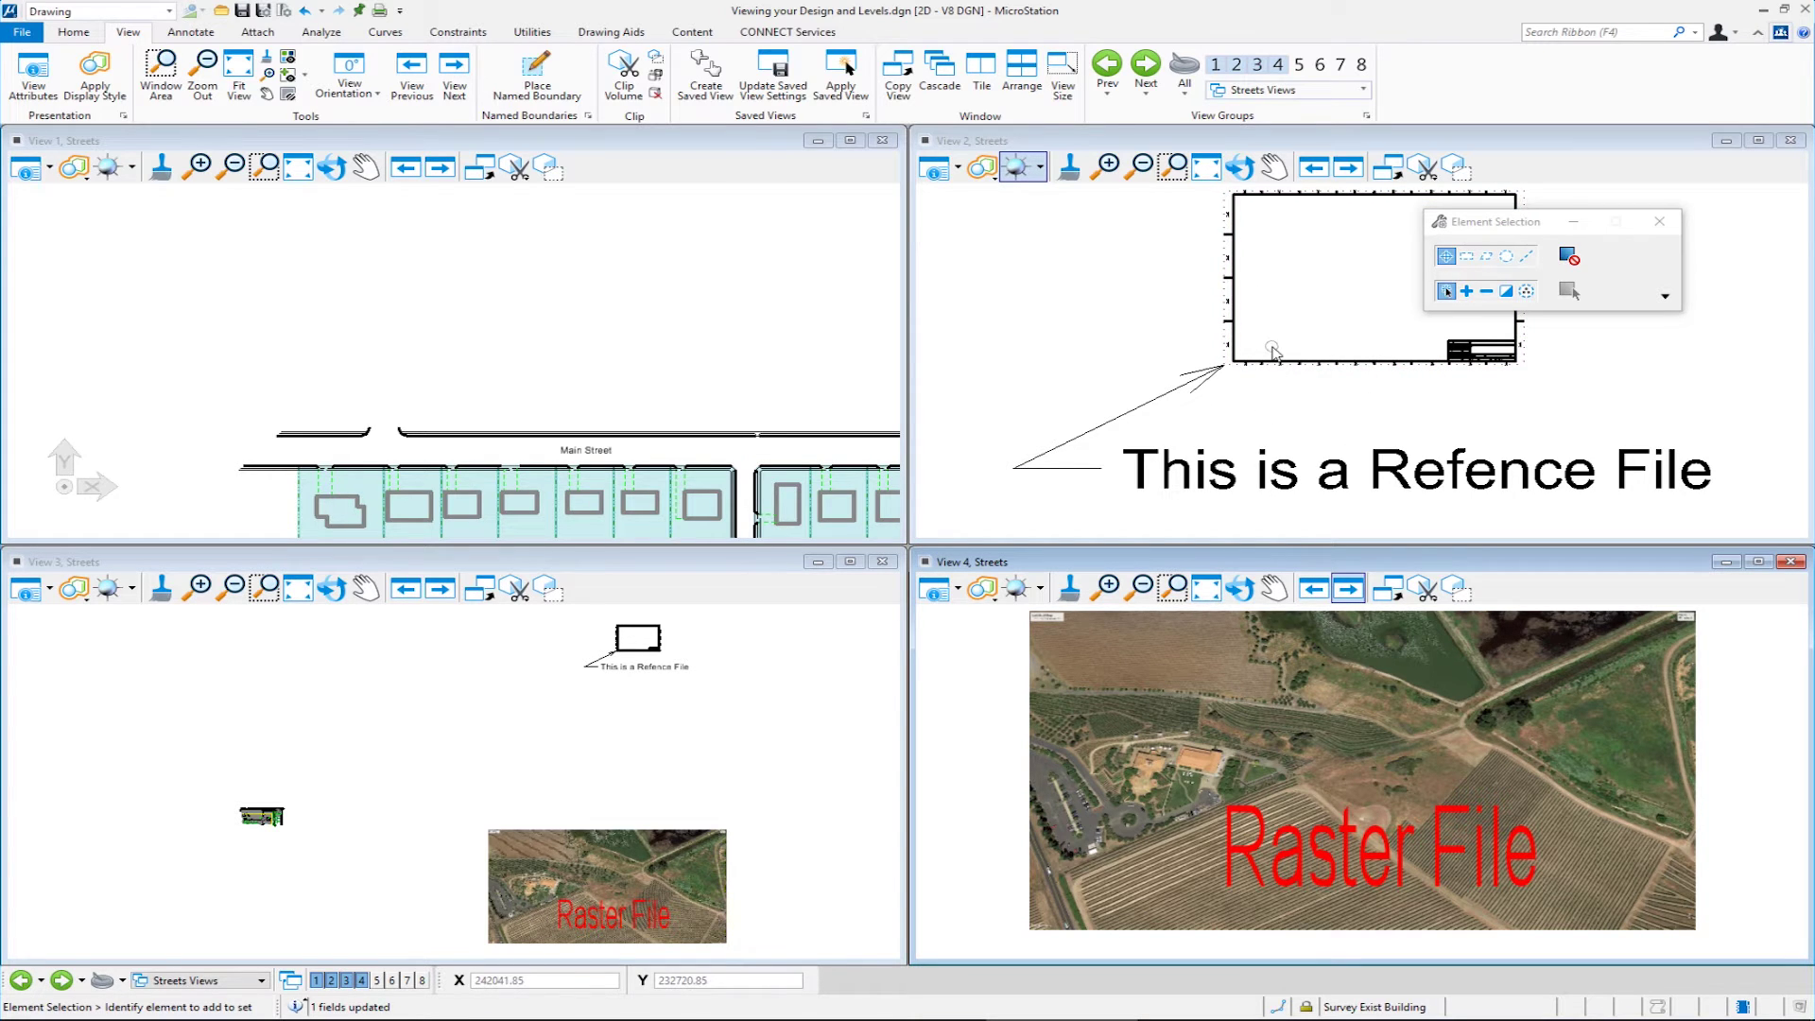
# Zoom and pan View 2 until the street plan, the reference file and the raster image are all in view.
pyautogui.scroll(-8, 1275, 359)
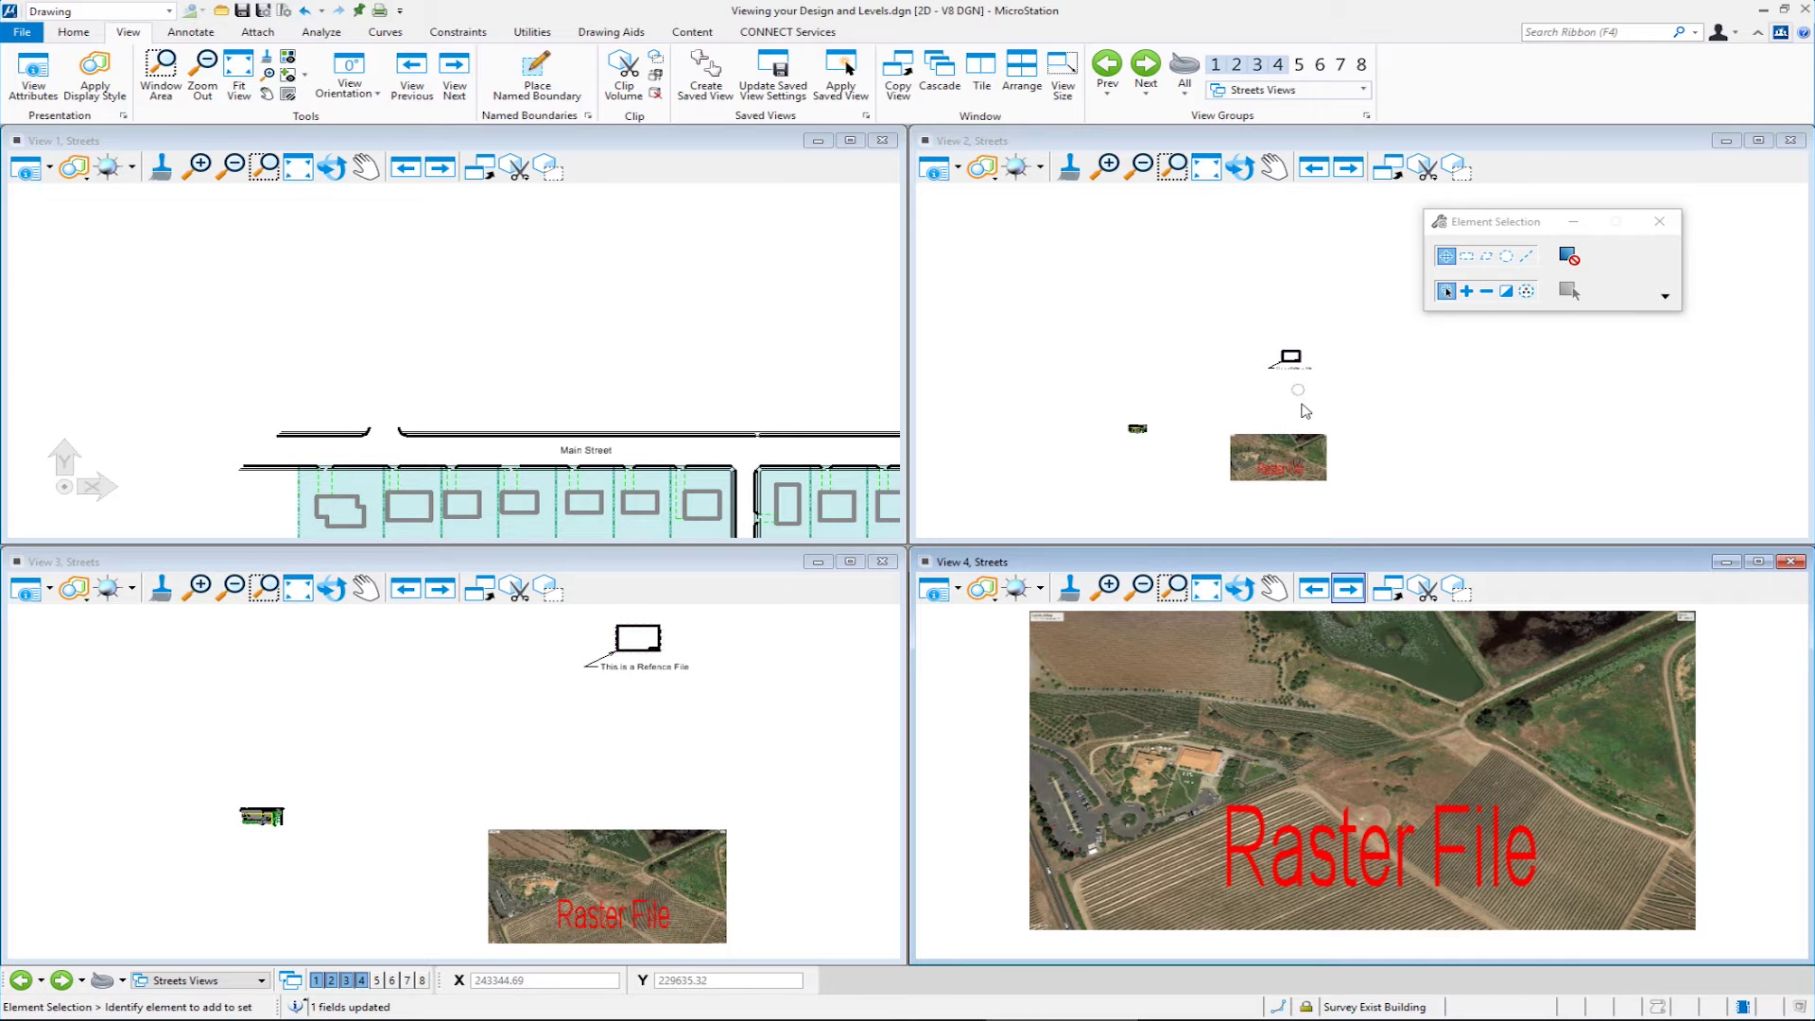
pyautogui.scroll(3, 1309, 404)
pyautogui.scroll(2, 1309, 405)
pyautogui.scroll(-2, 1252, 386)
pyautogui.scroll(-2, 1304, 397)
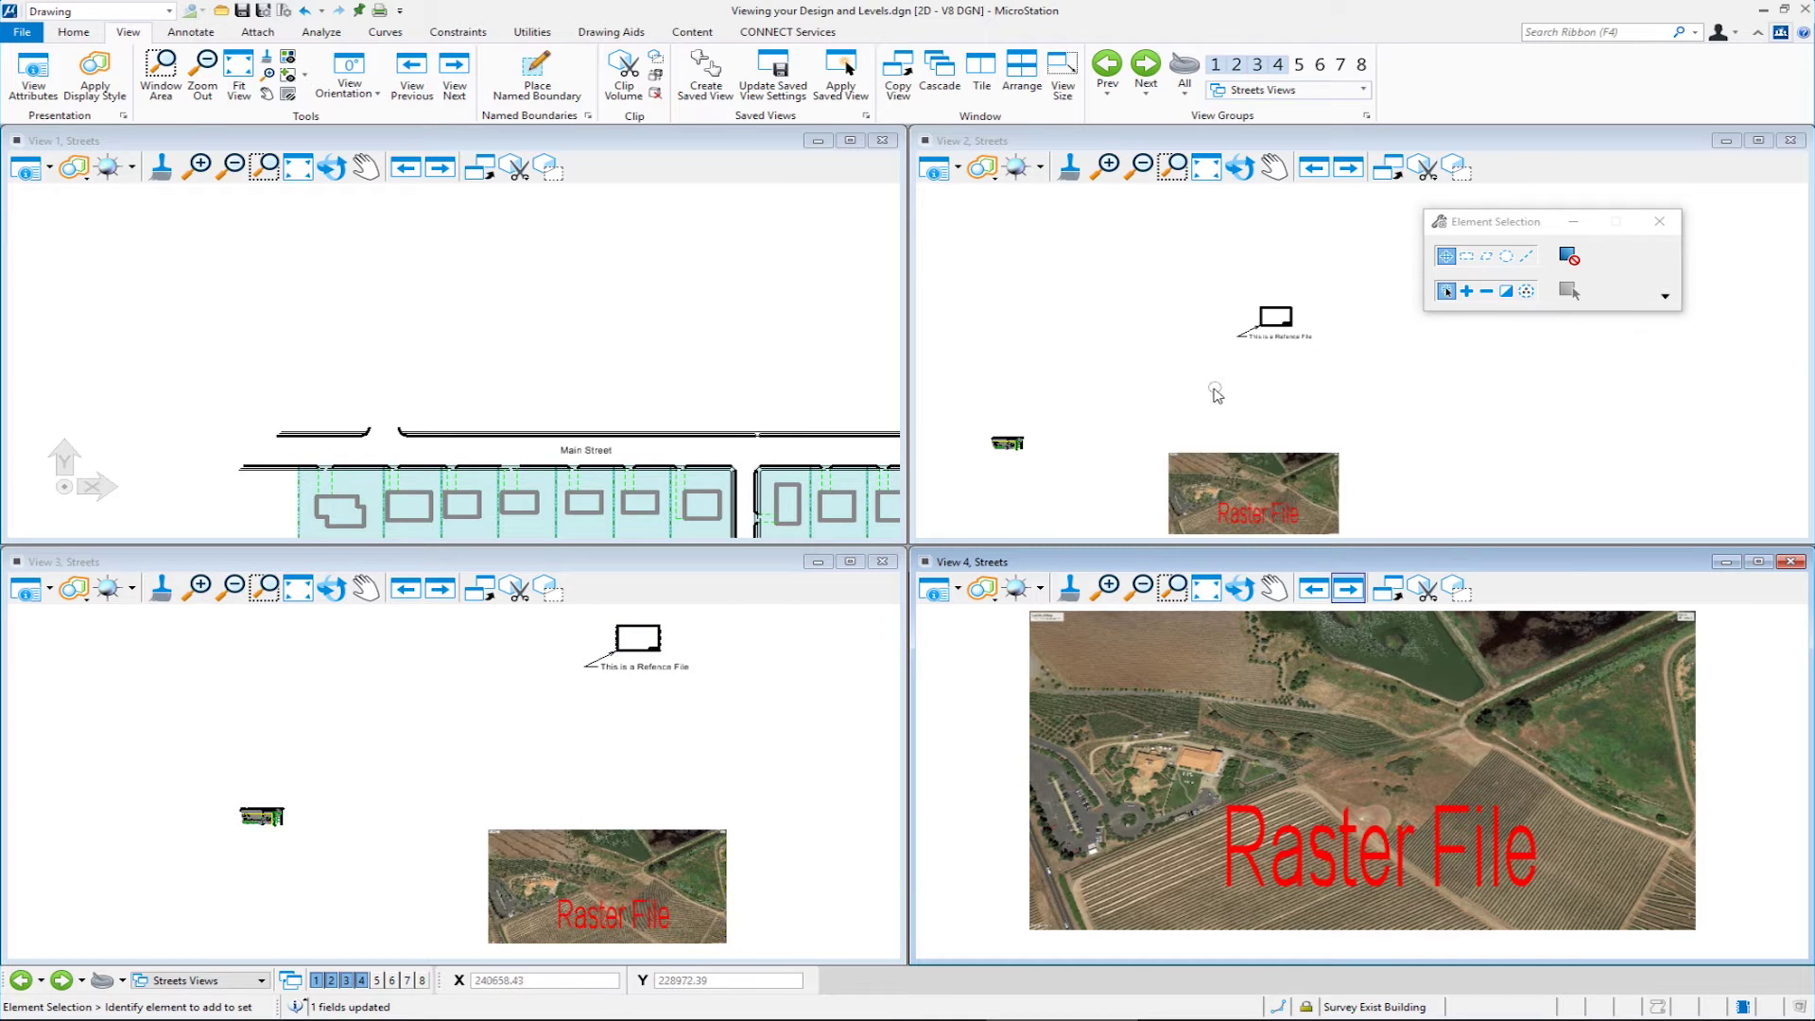
pyautogui.moveTo(1242, 361); pyautogui.dragTo(1264, 324)
pyautogui.rightClick(1293, 535)
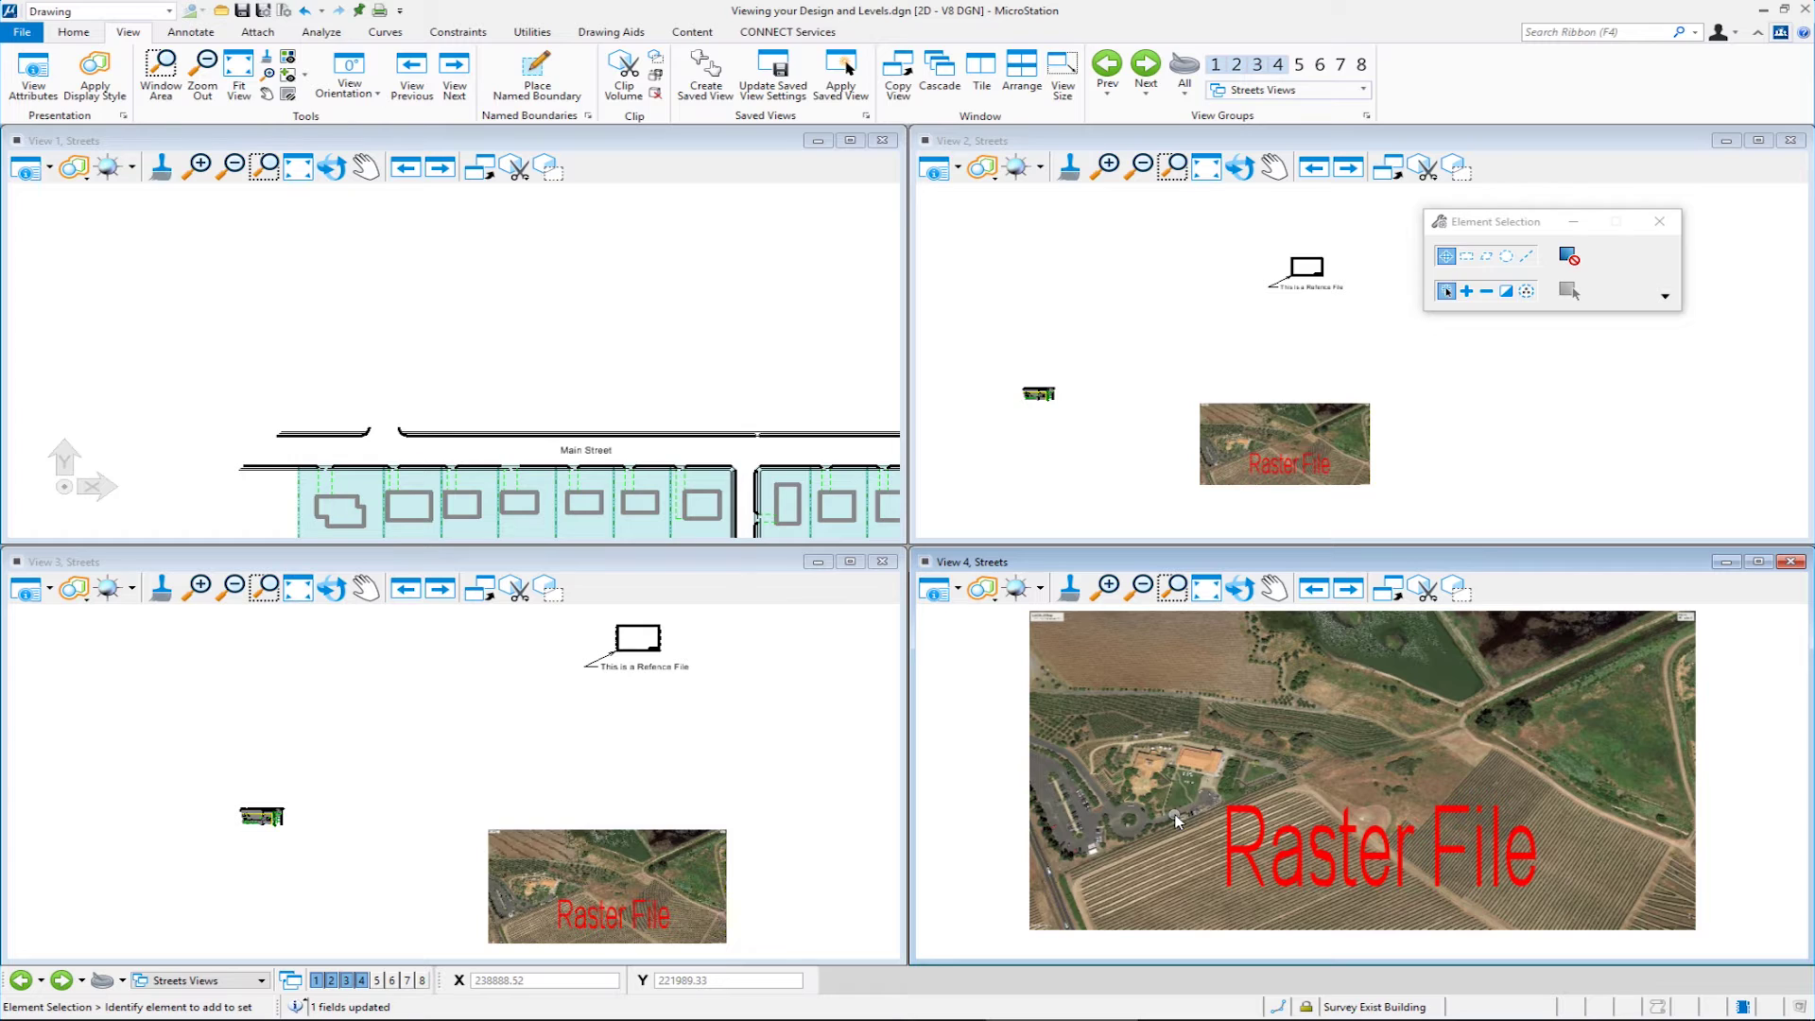
# Close Views 3 and 2, and centre View 4 closely on the reference file's sheet border.
pyautogui.click(882, 564)
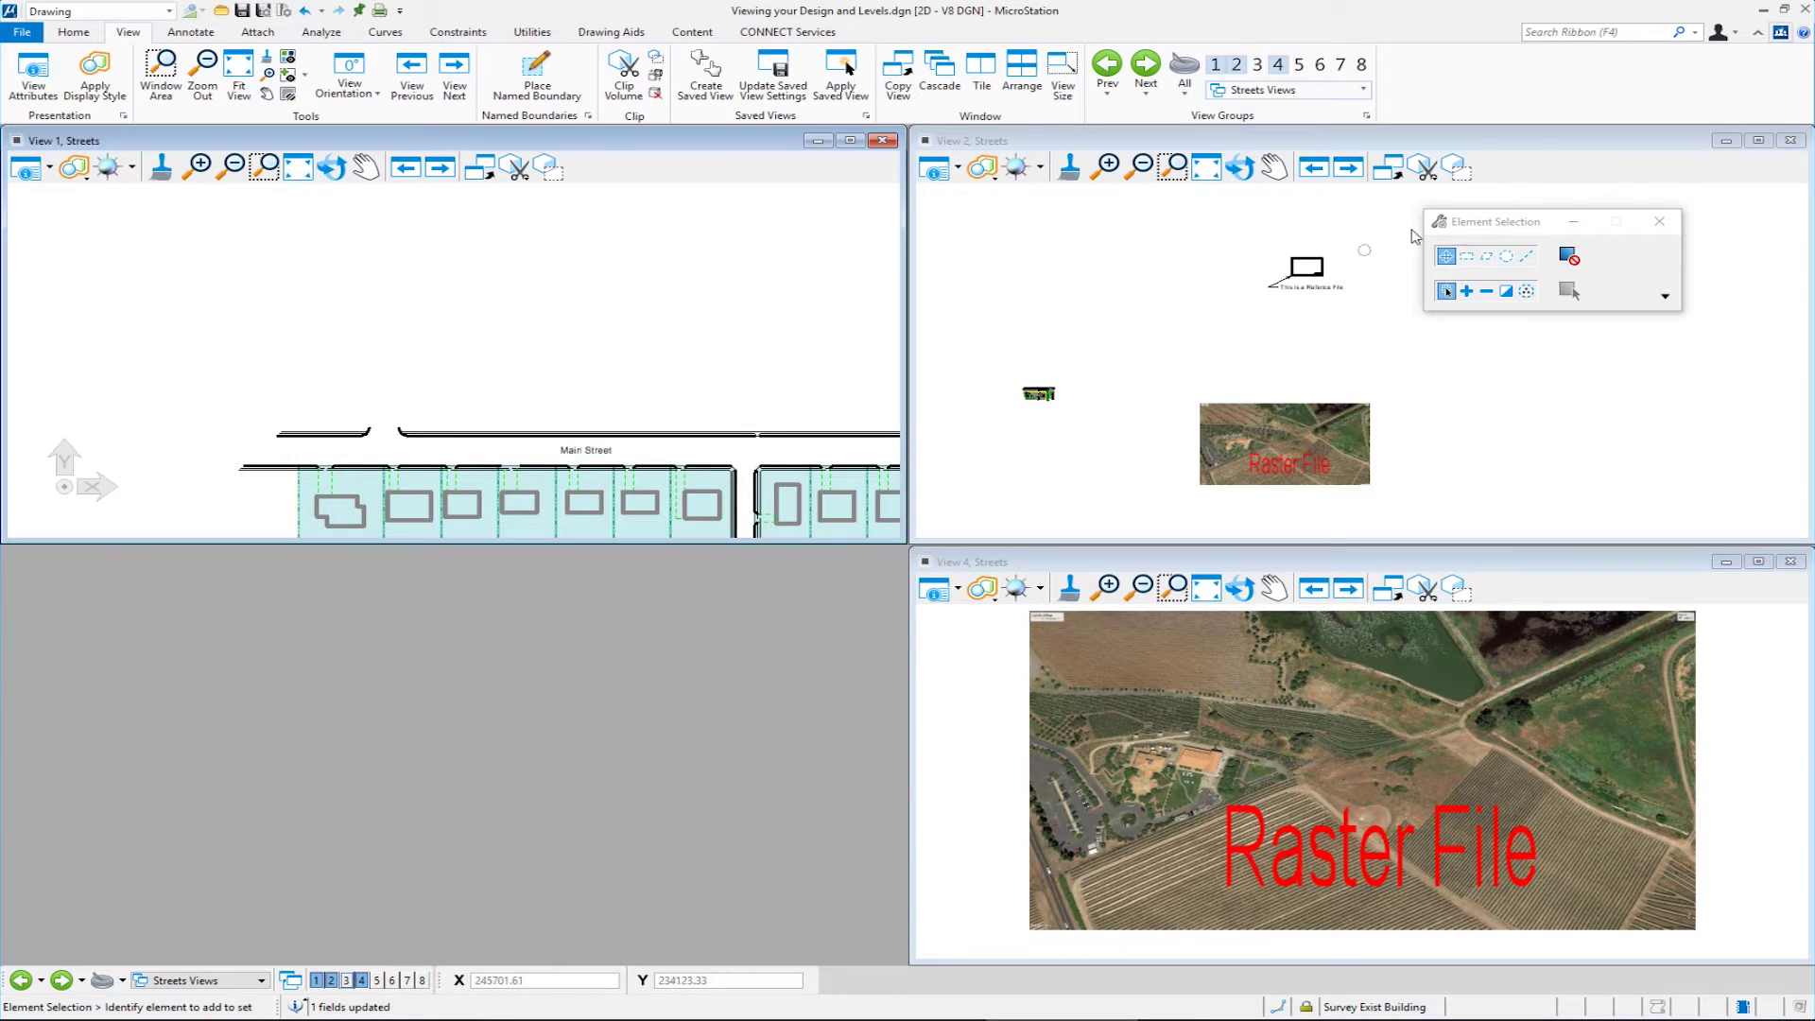
pyautogui.click(1790, 140)
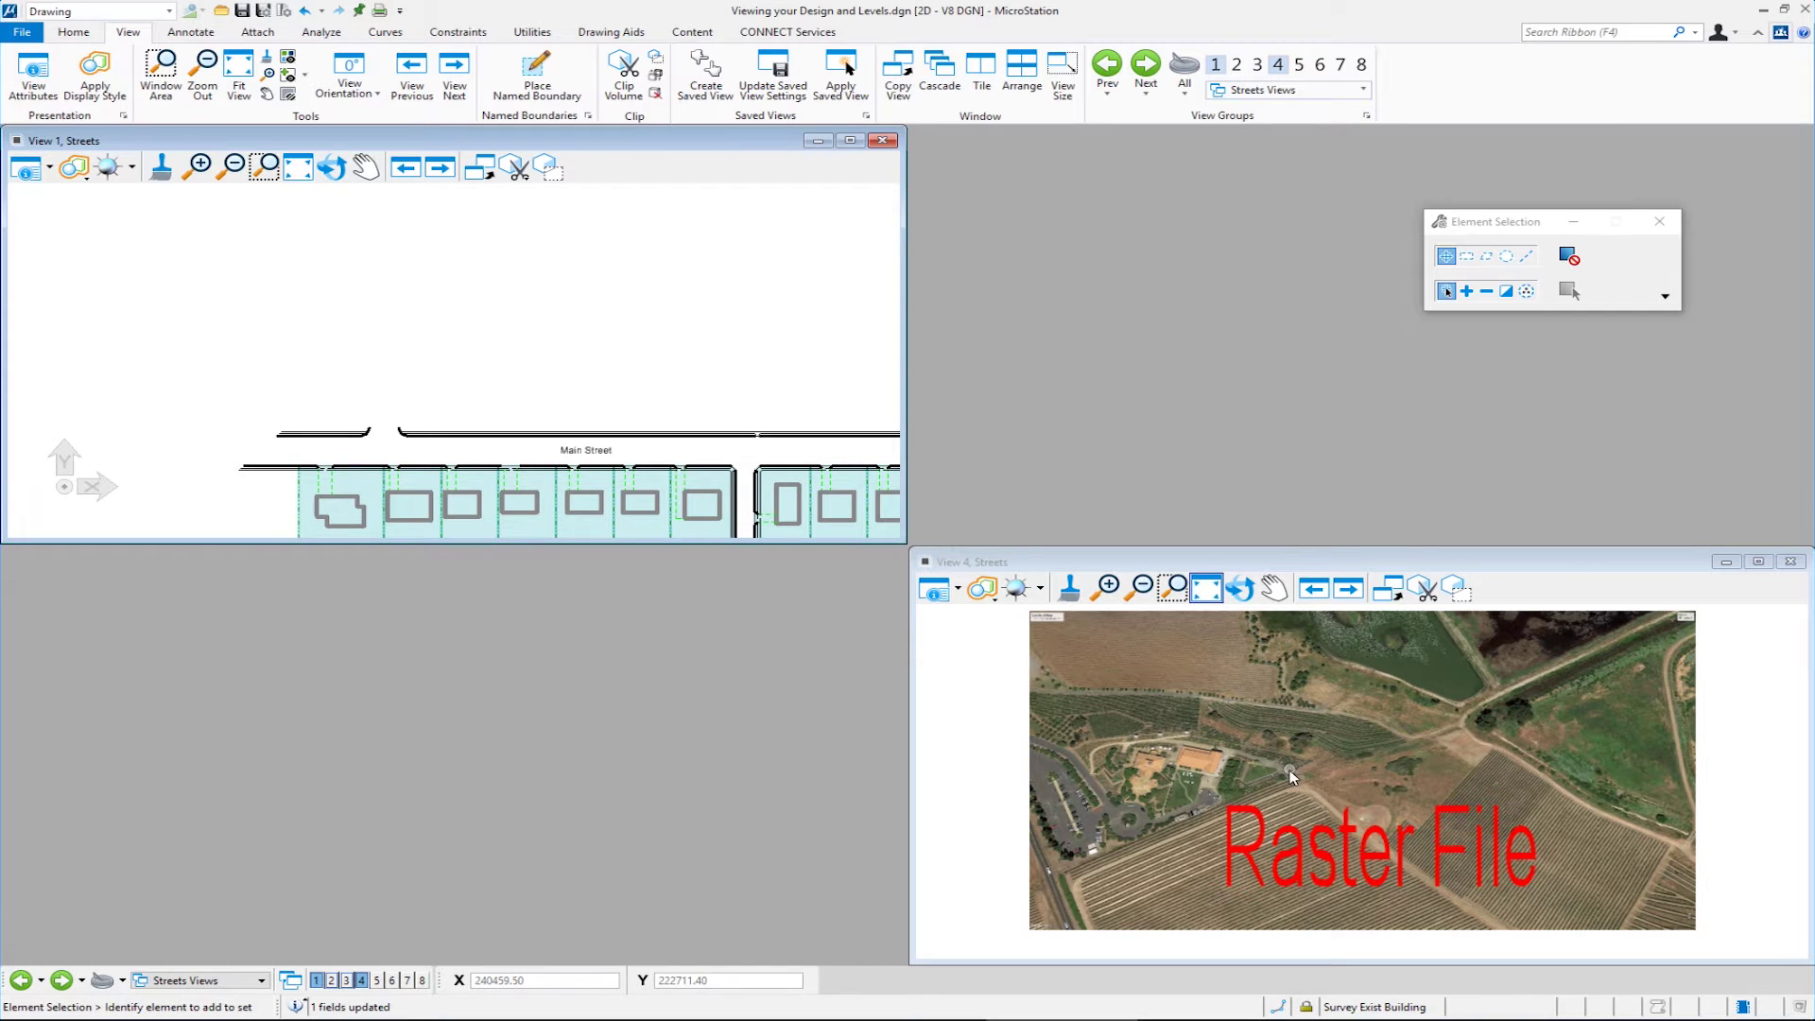
pyautogui.scroll(-5, 1291, 775)
pyautogui.moveTo(1314, 652); pyautogui.dragTo(1273, 735, button='middle')
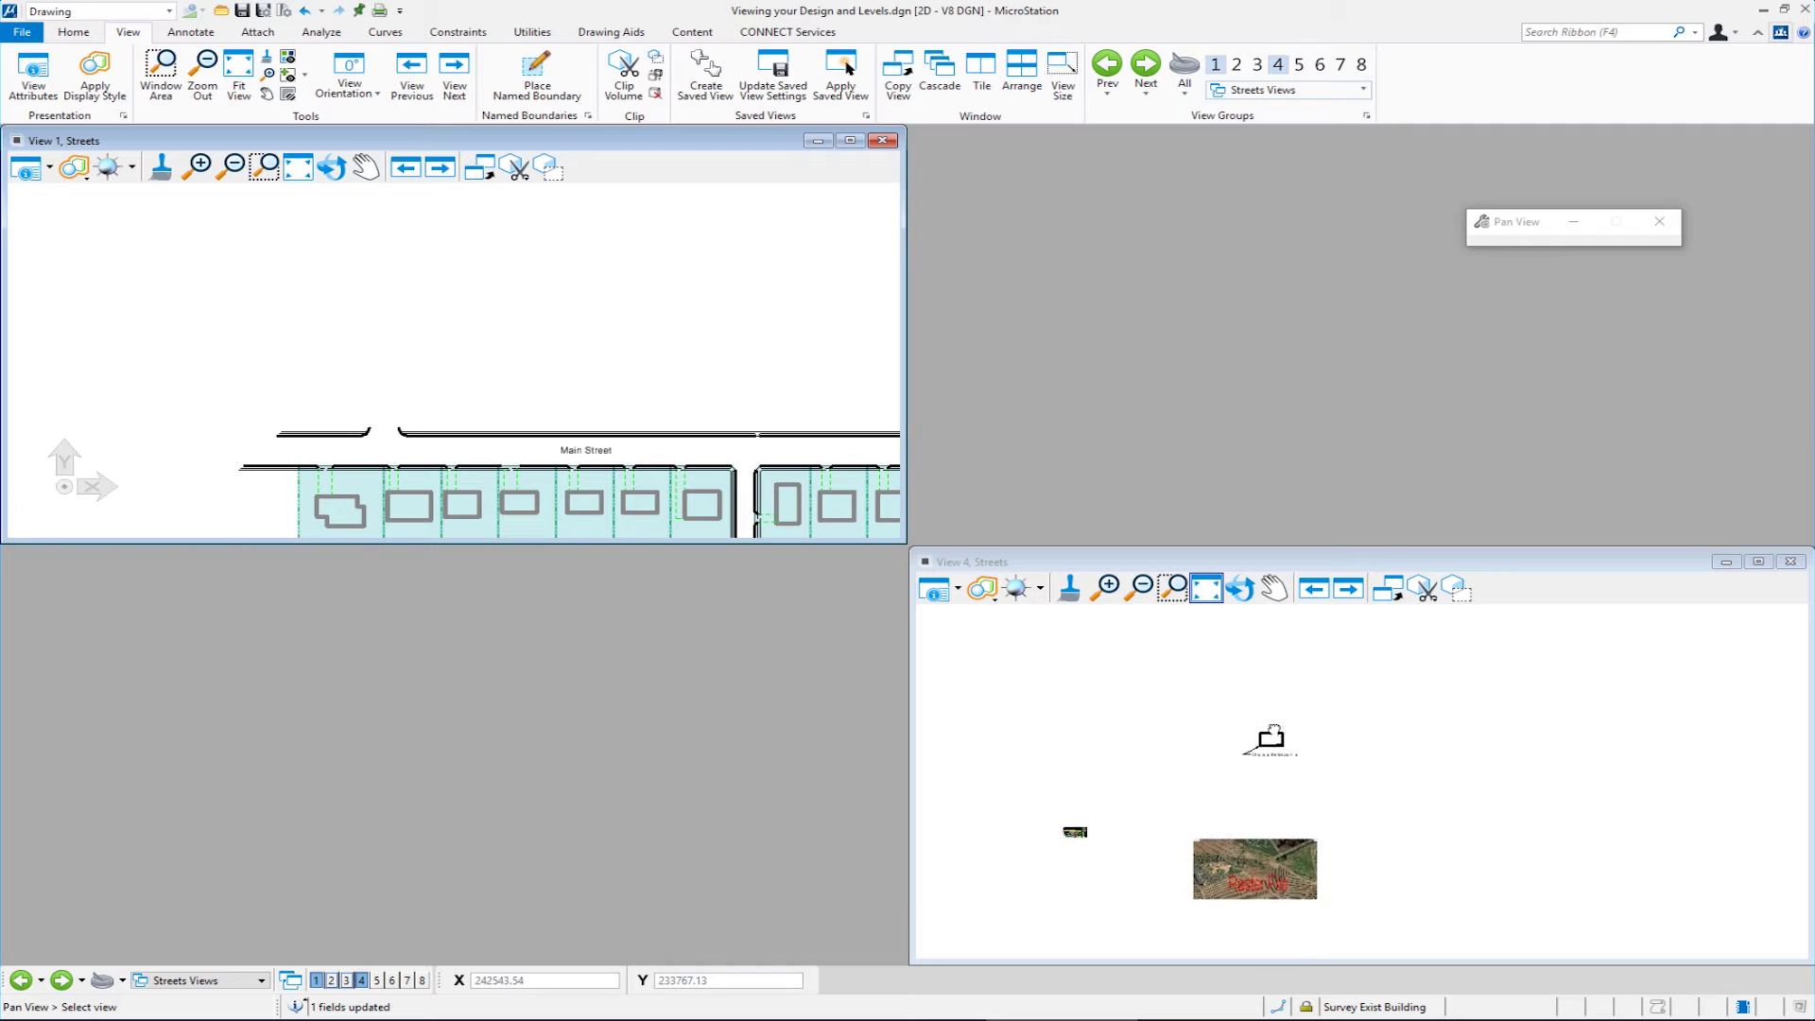
pyautogui.rightClick(1273, 735)
pyautogui.scroll(8, 1274, 738)
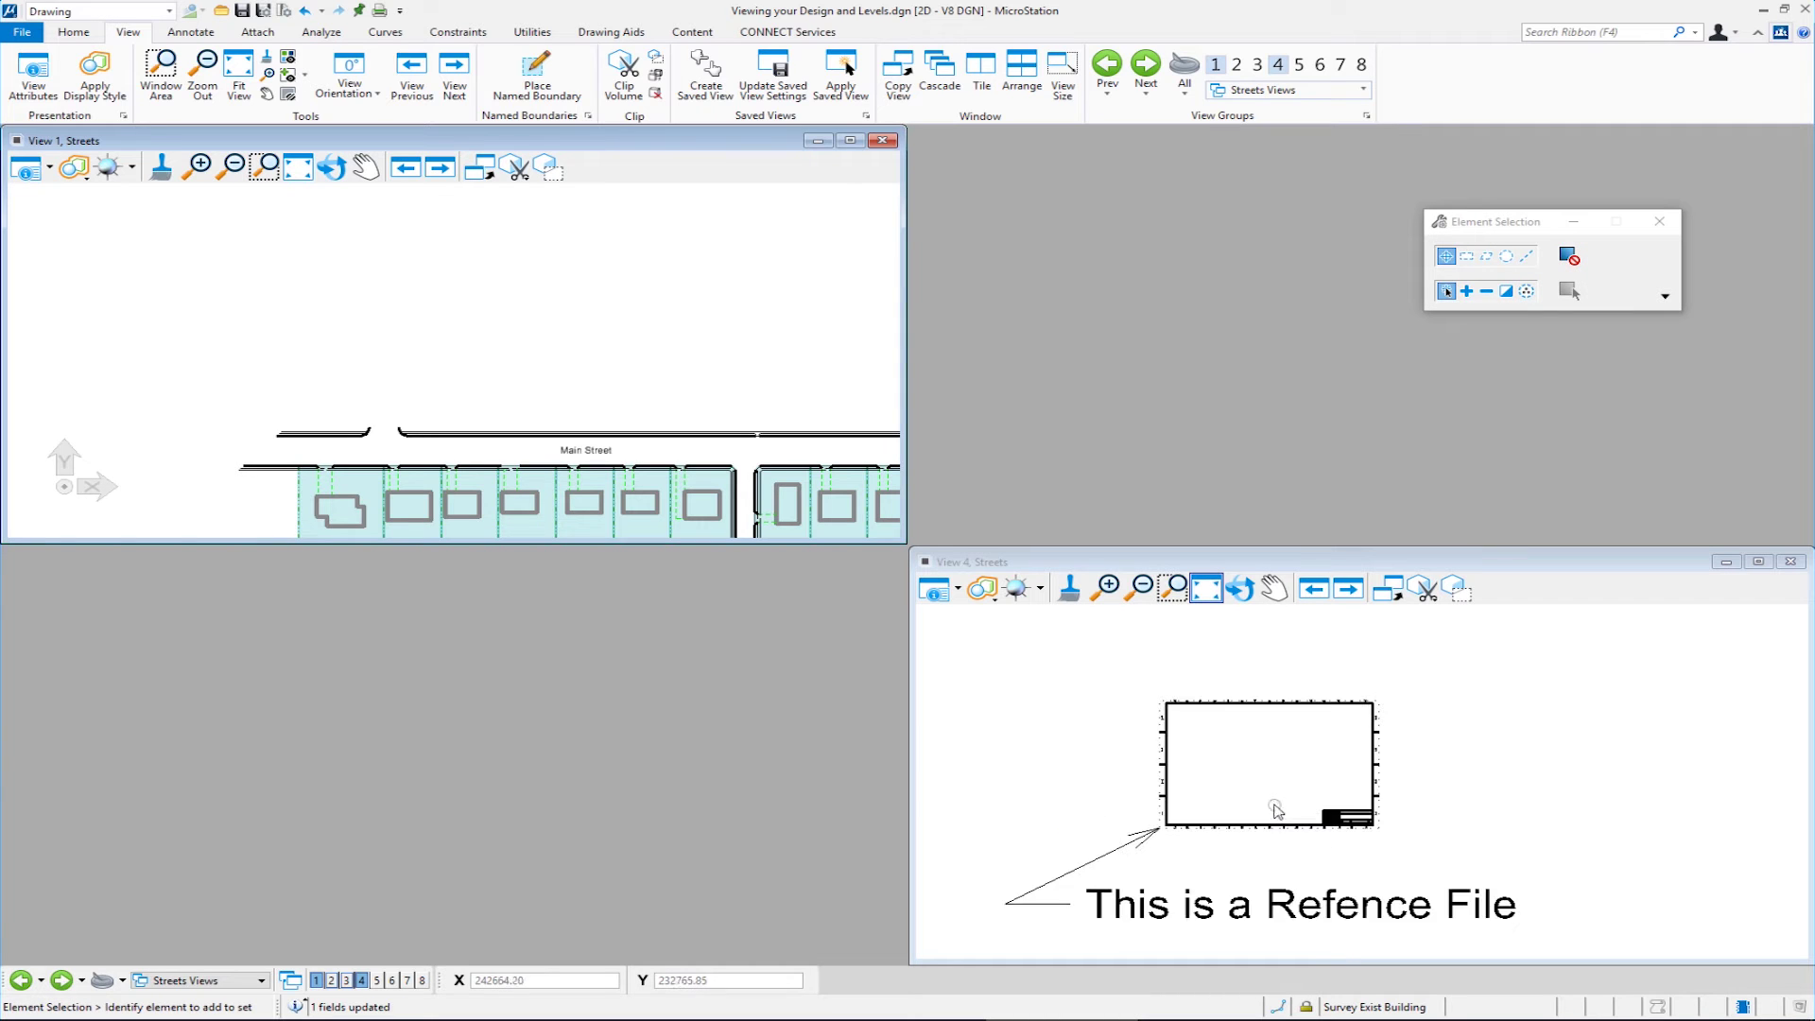
pyautogui.scroll(2, 1274, 810)
pyautogui.moveTo(1268, 790); pyautogui.dragTo(1297, 774, button='middle')
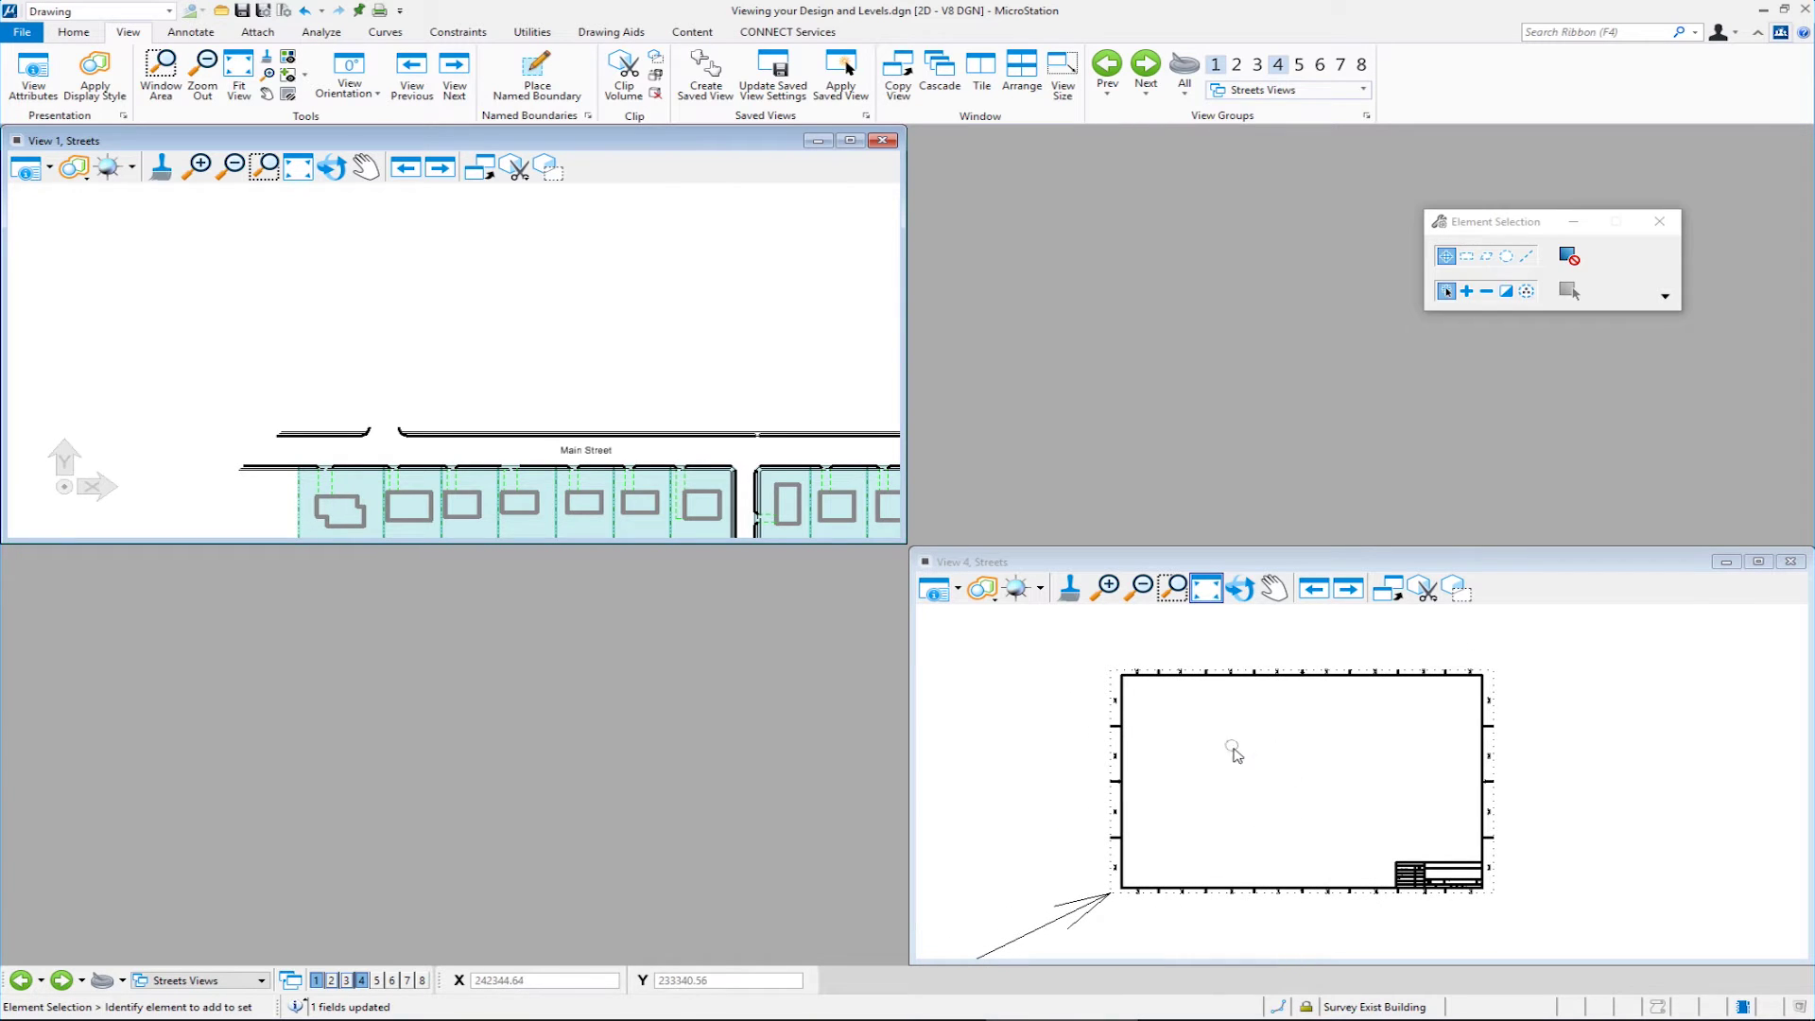
# Copy the stepped building on the westernmost Main Street lot from View 1 into the sheet border in View 4, and undo the copy.
pyautogui.moveTo(515, 401)
pyautogui.mouseDown(button='middle')
pyautogui.moveTo(506, 324)
pyautogui.moveTo(376, 184)
pyautogui.mouseUp(button='middle')
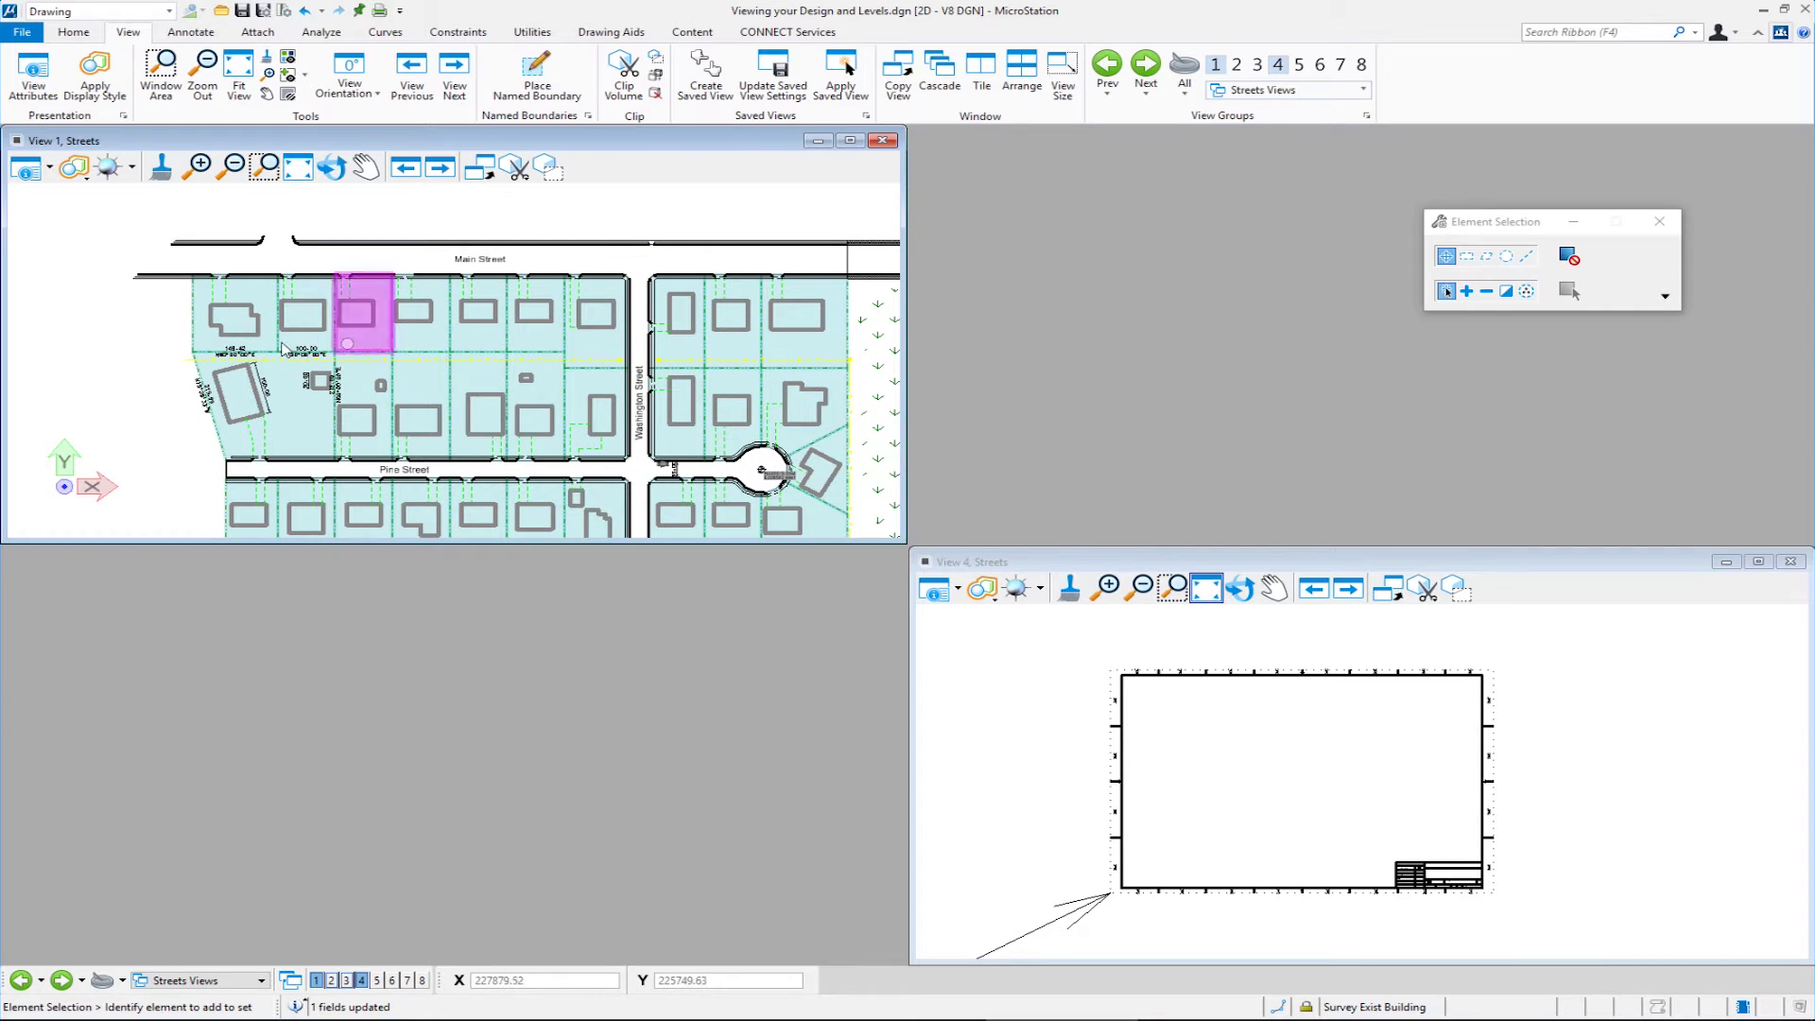
pyautogui.scroll(3, 237, 331)
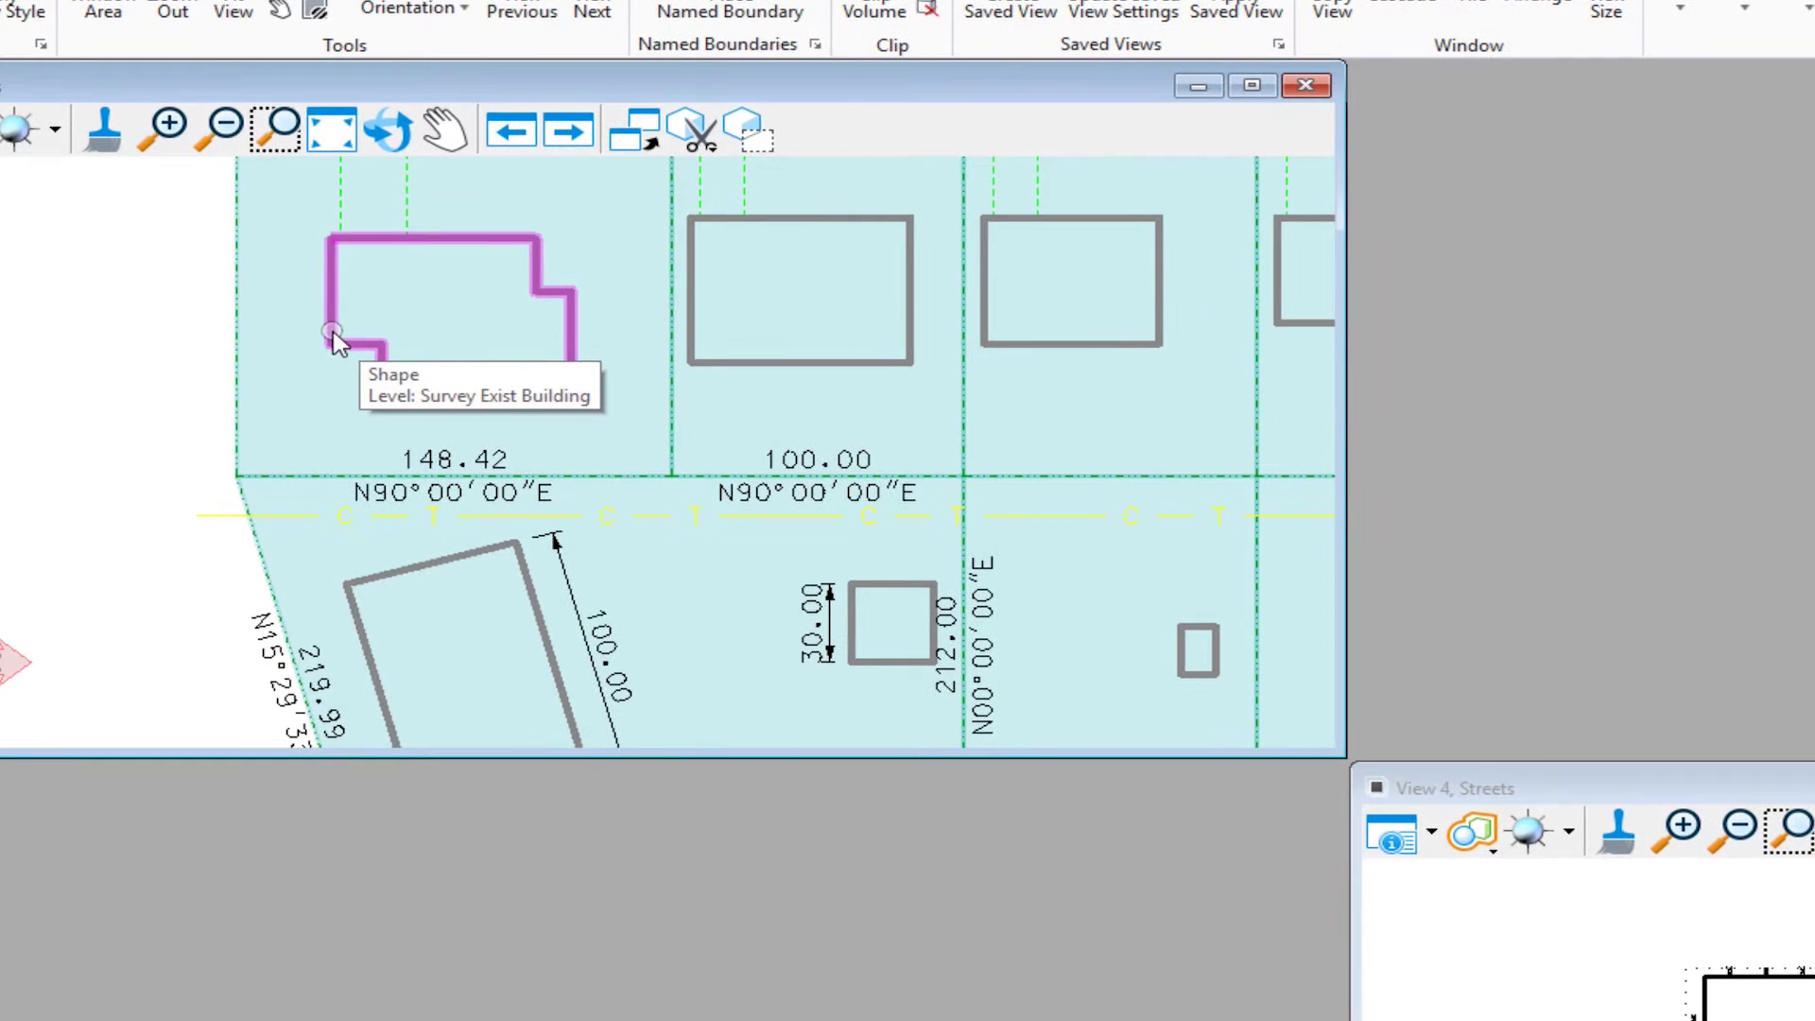
pyautogui.rightClick(302, 295)
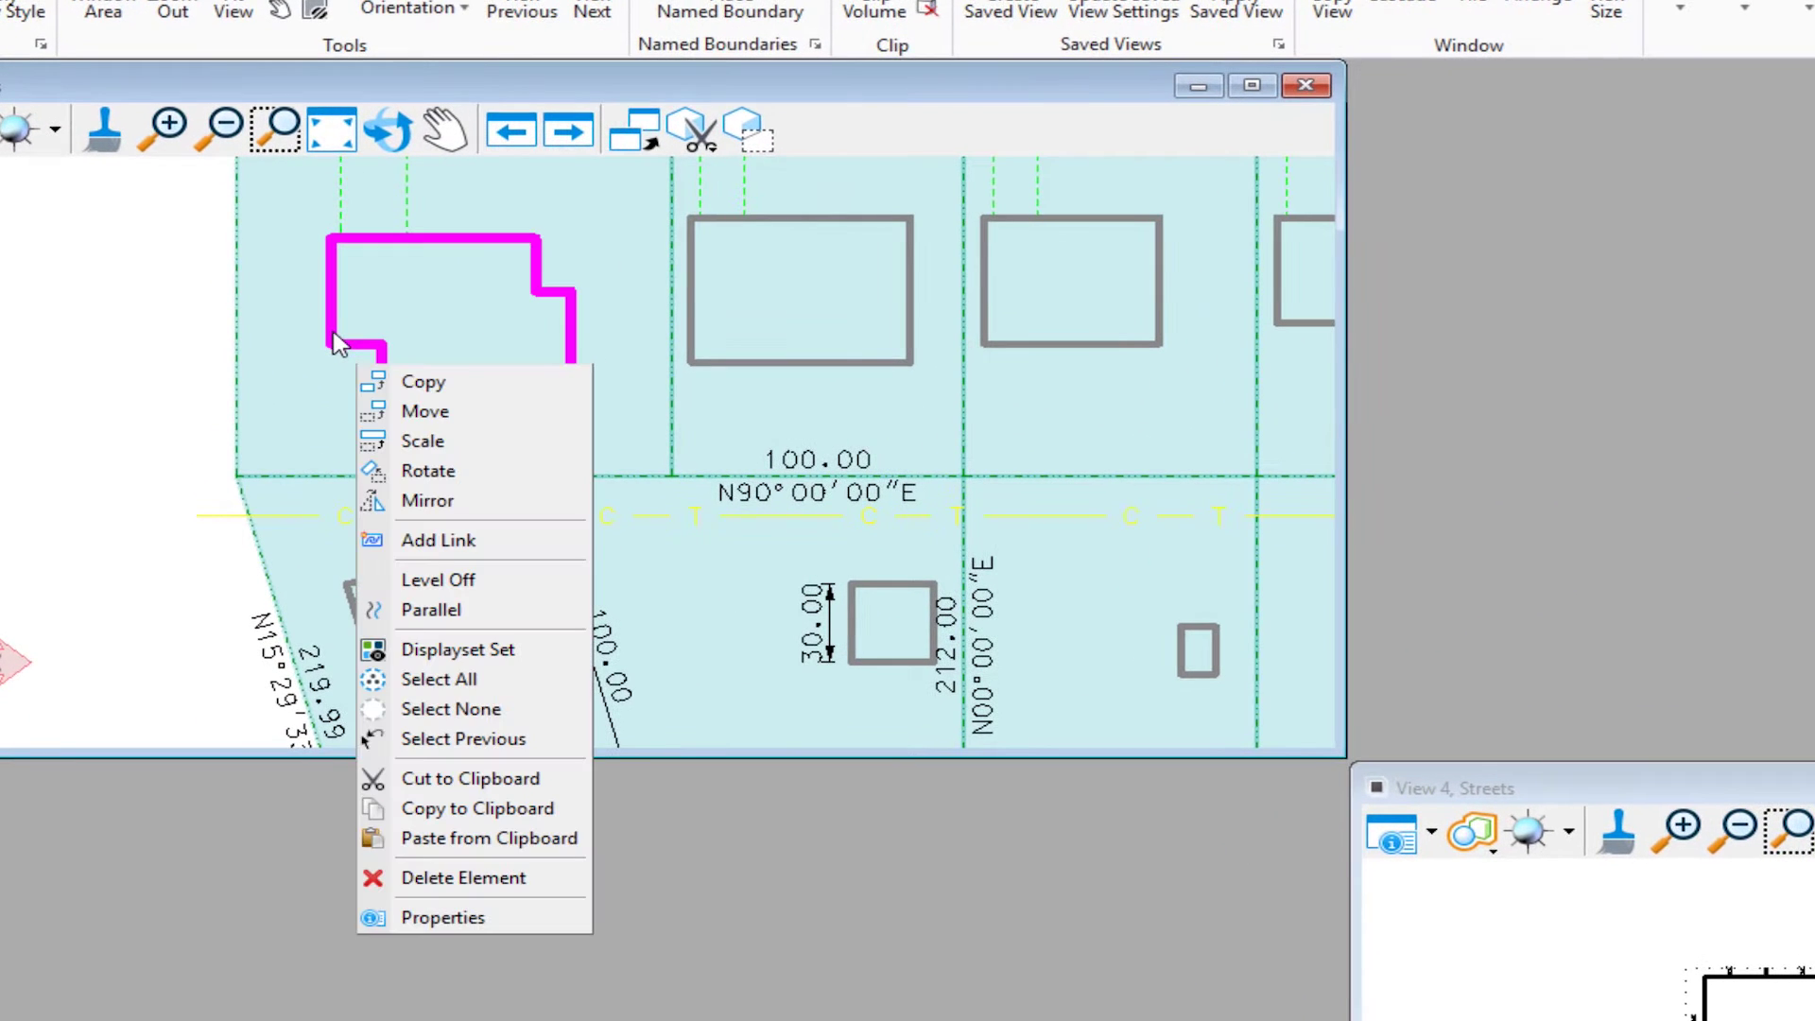
pyautogui.click(425, 383)
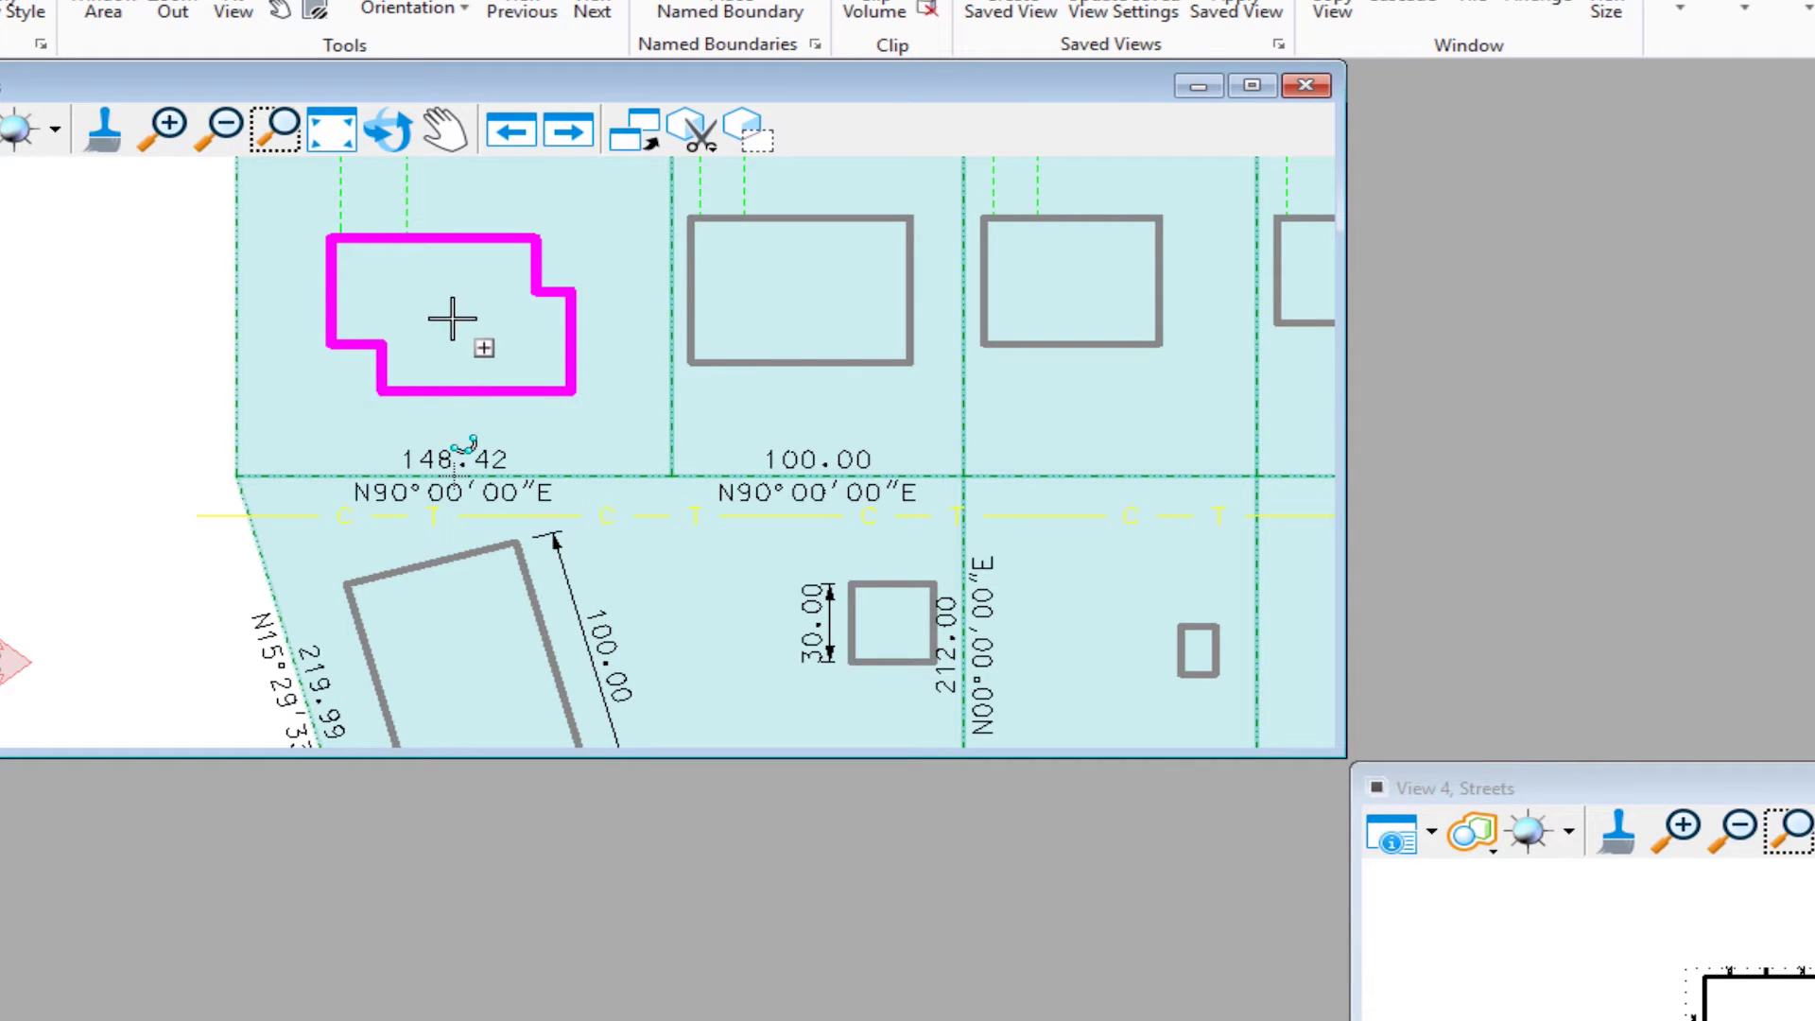
pyautogui.click(506, 340)
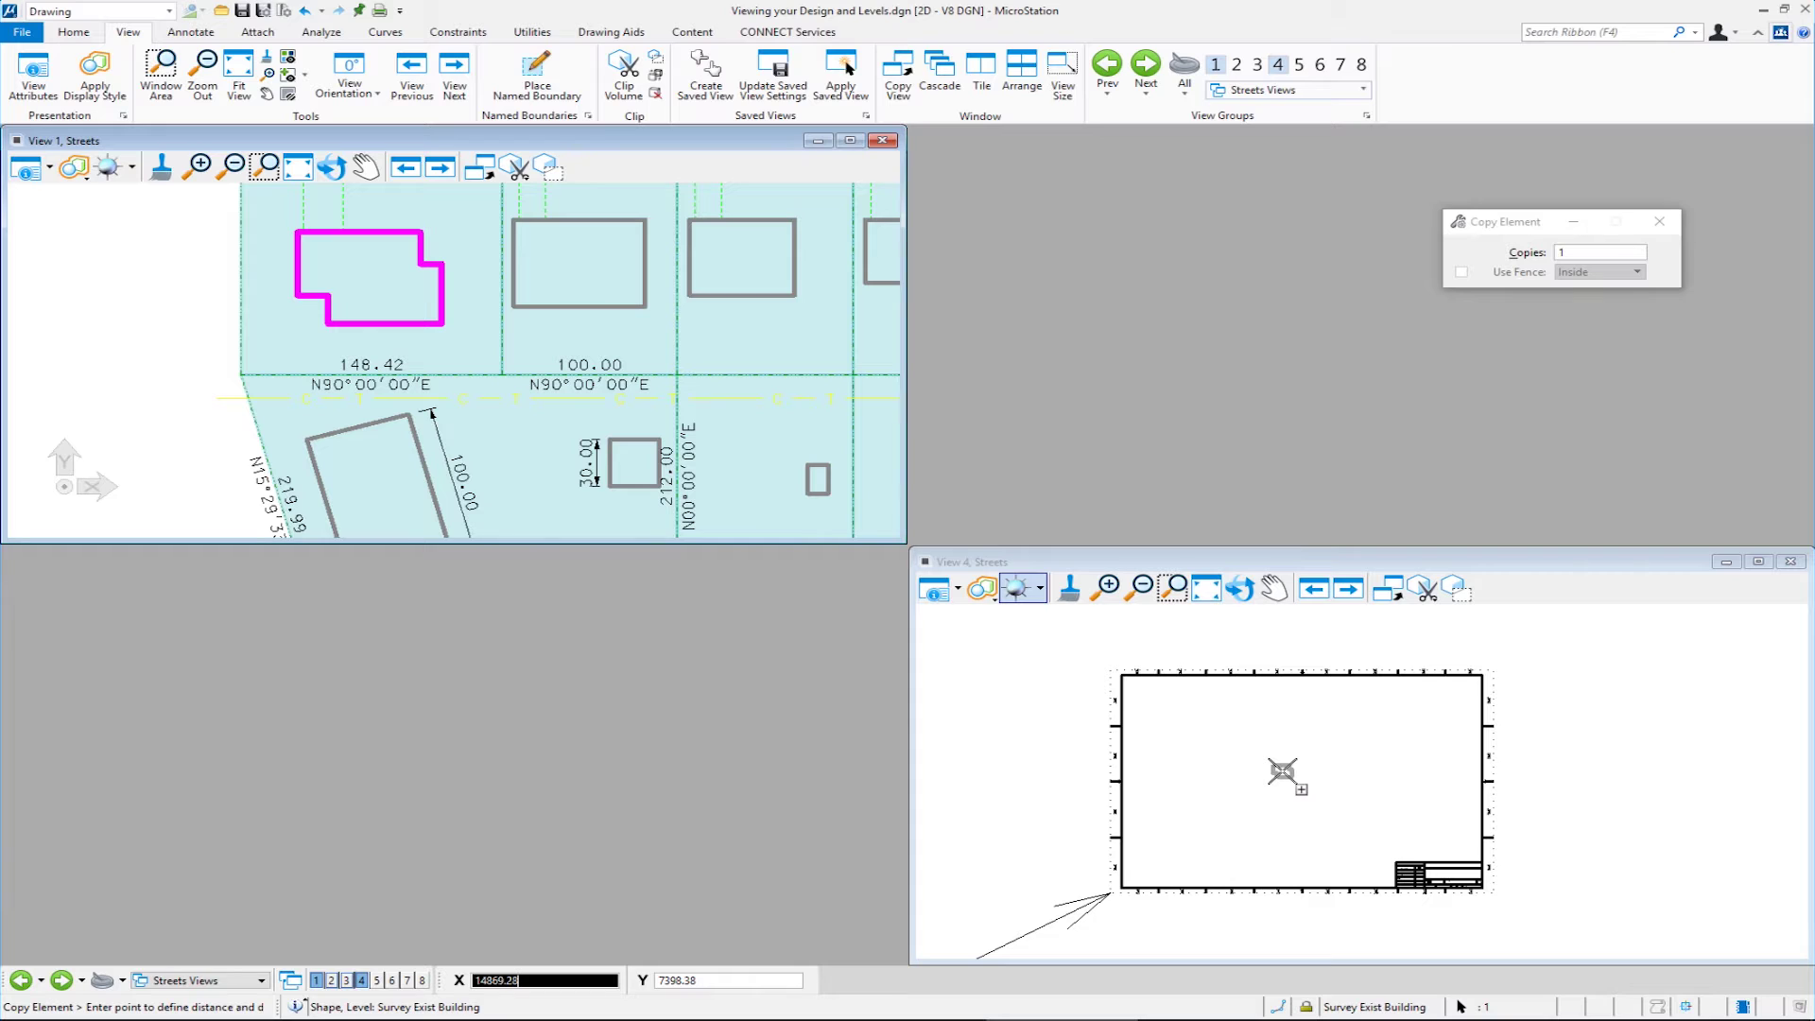
pyautogui.click(1281, 771)
pyautogui.rightClick(1266, 822)
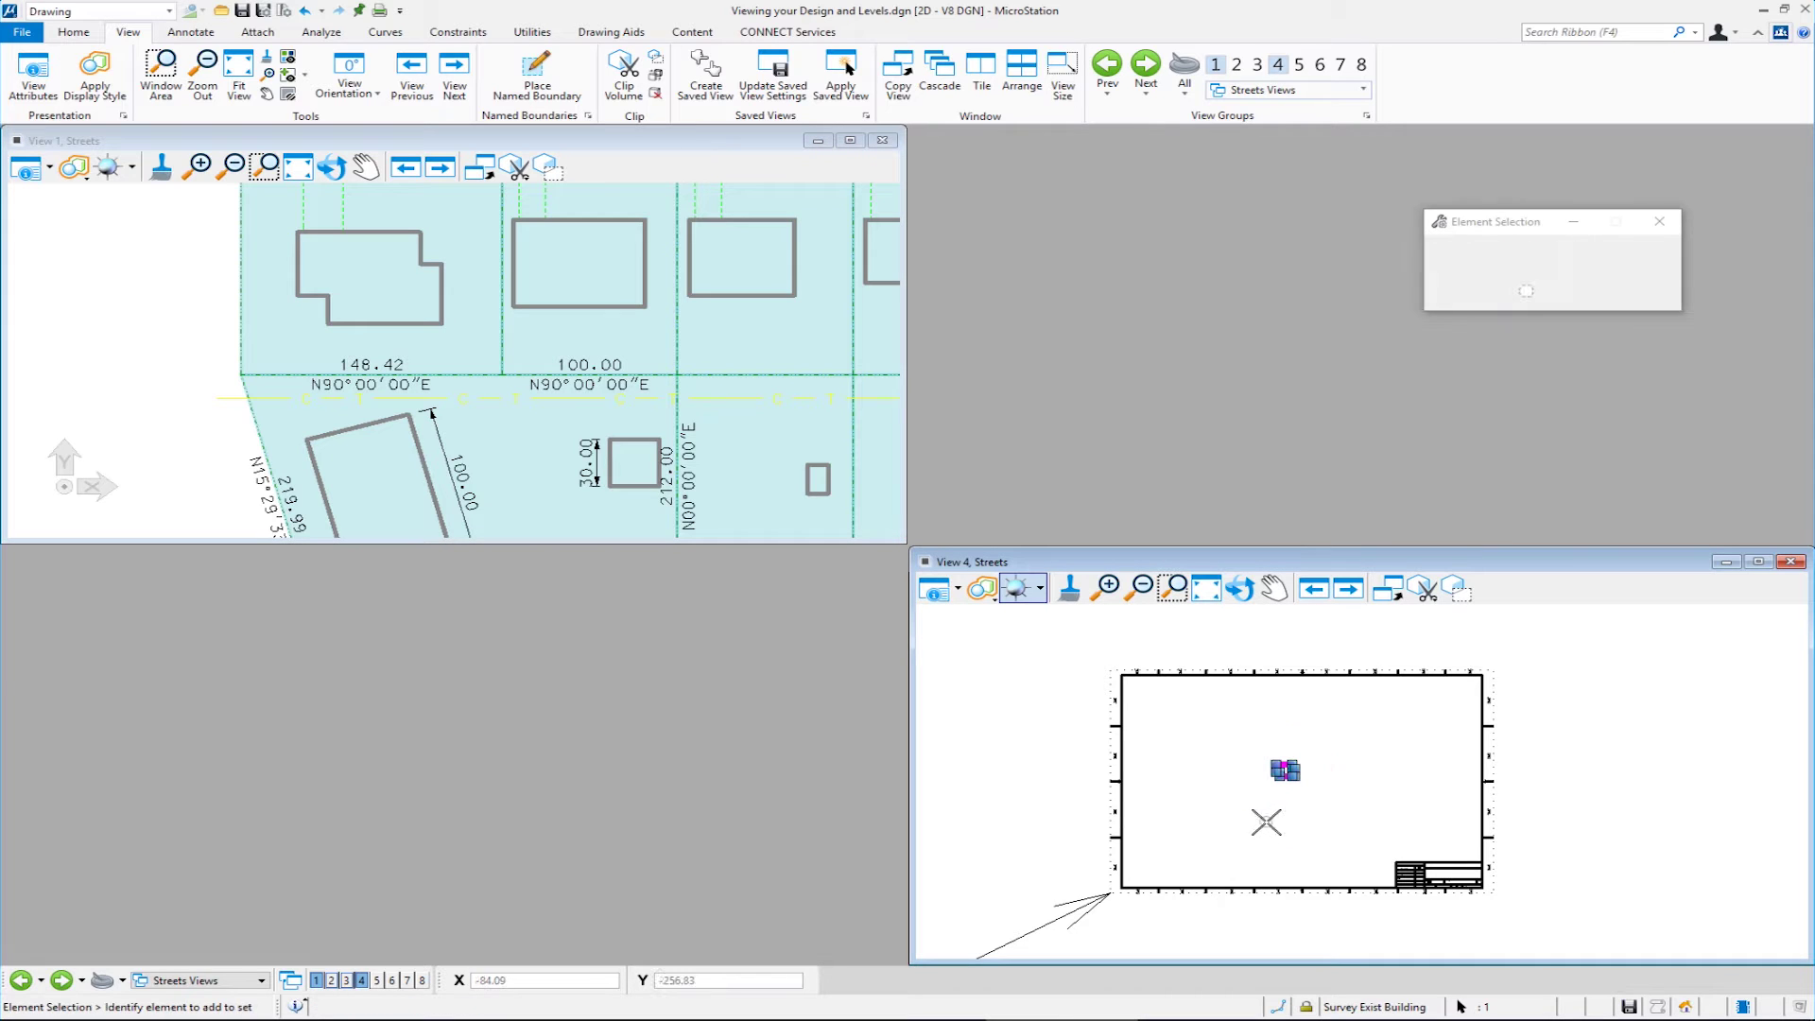
pyautogui.click(1342, 823)
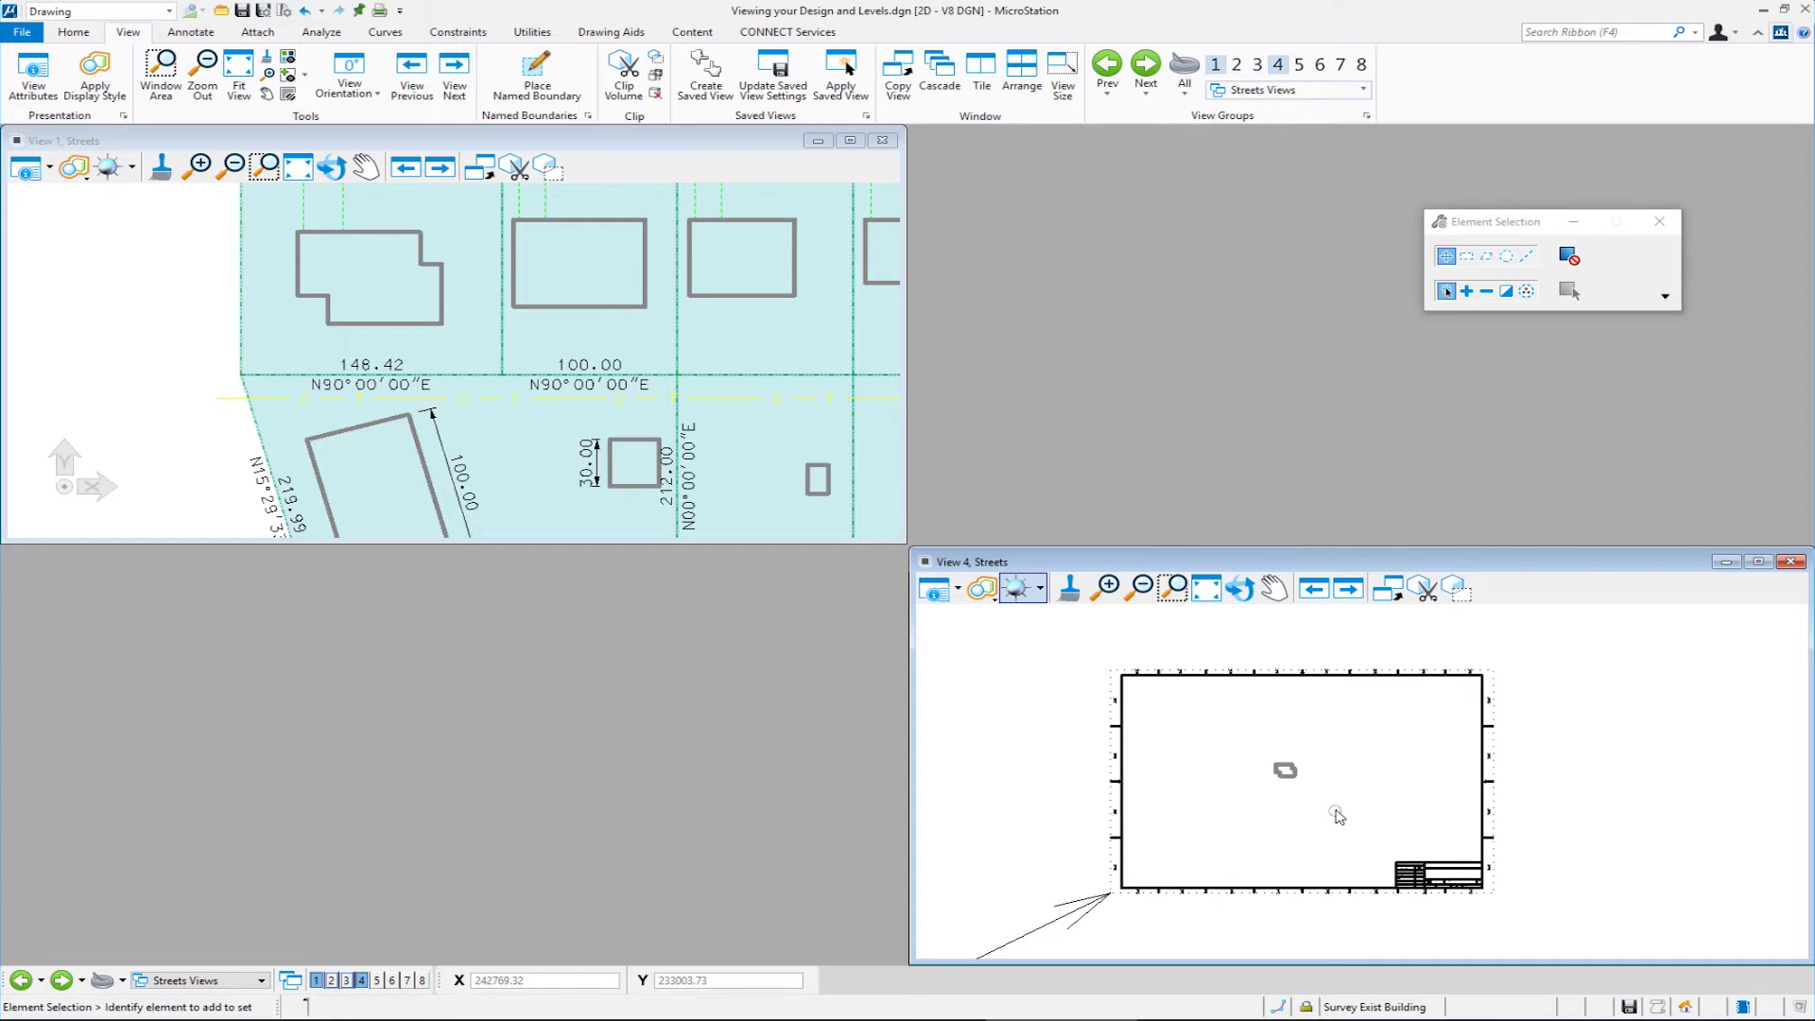
pyautogui.hotkey('ctrl', 'z')
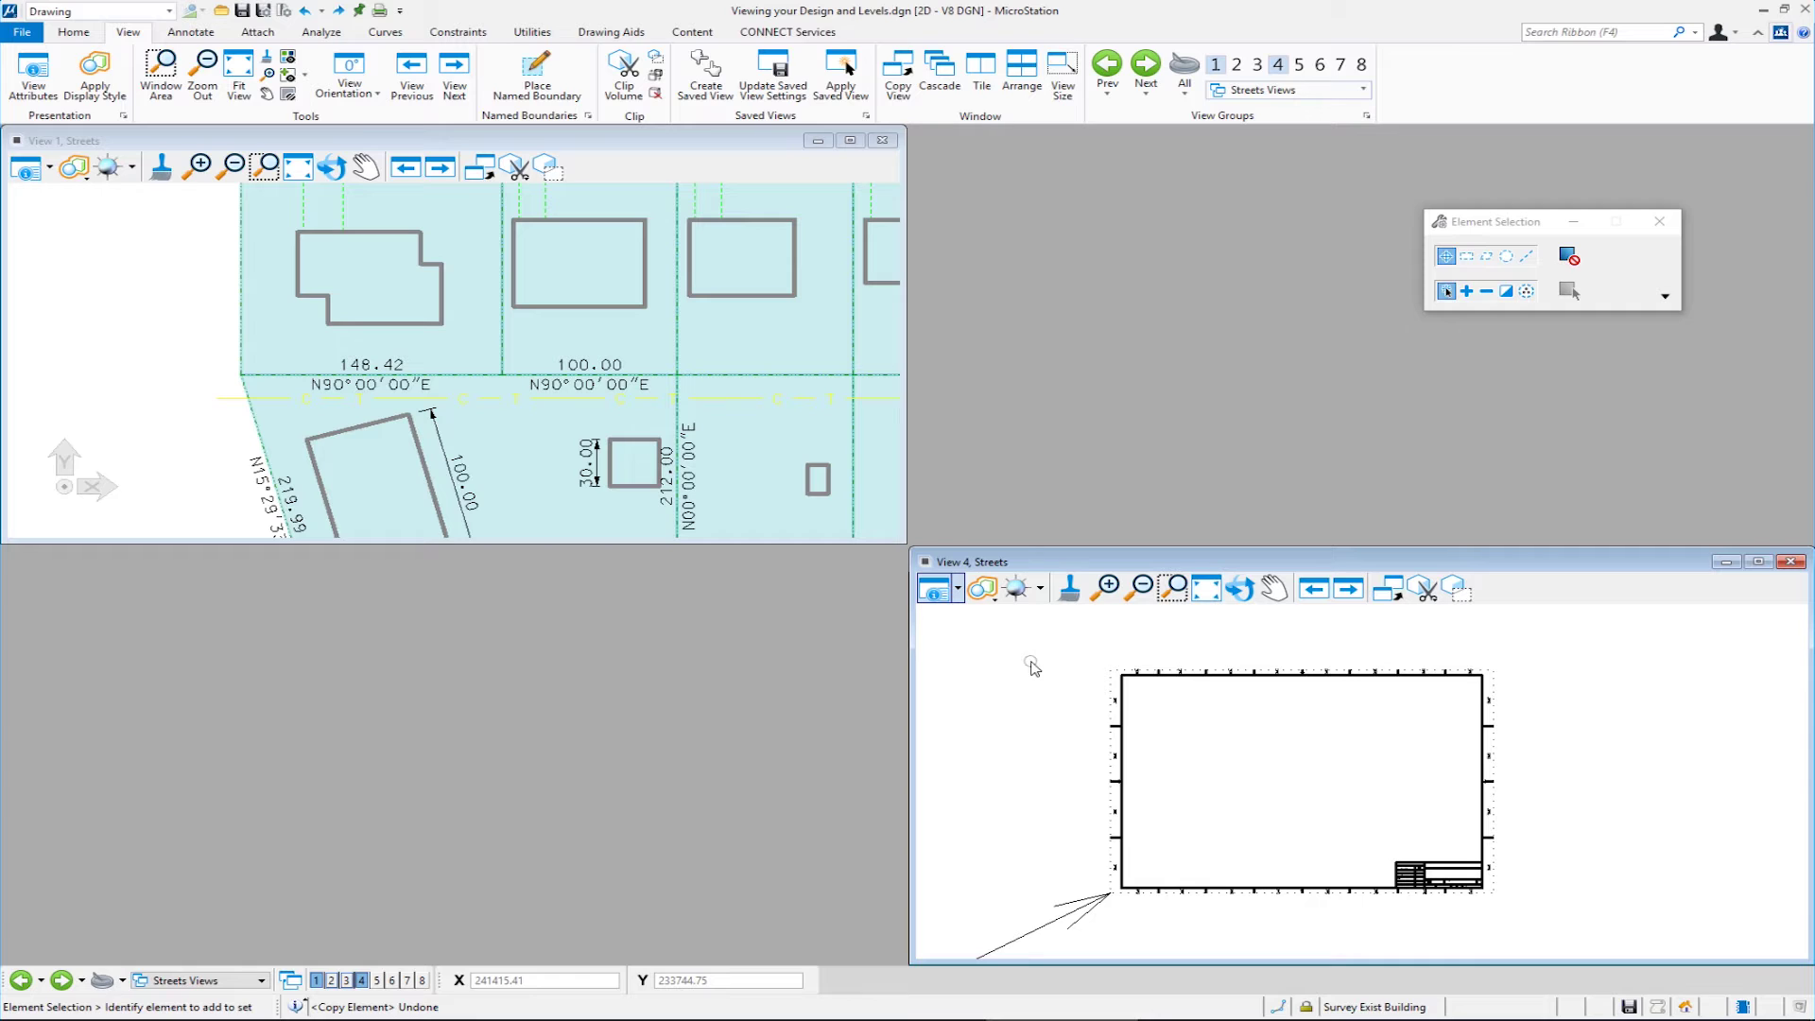
# Reopen View 3 and resize View 4 into the free space beside Views 1 and 3, filling the gaps with Arrange.
pyautogui.click(346, 980)
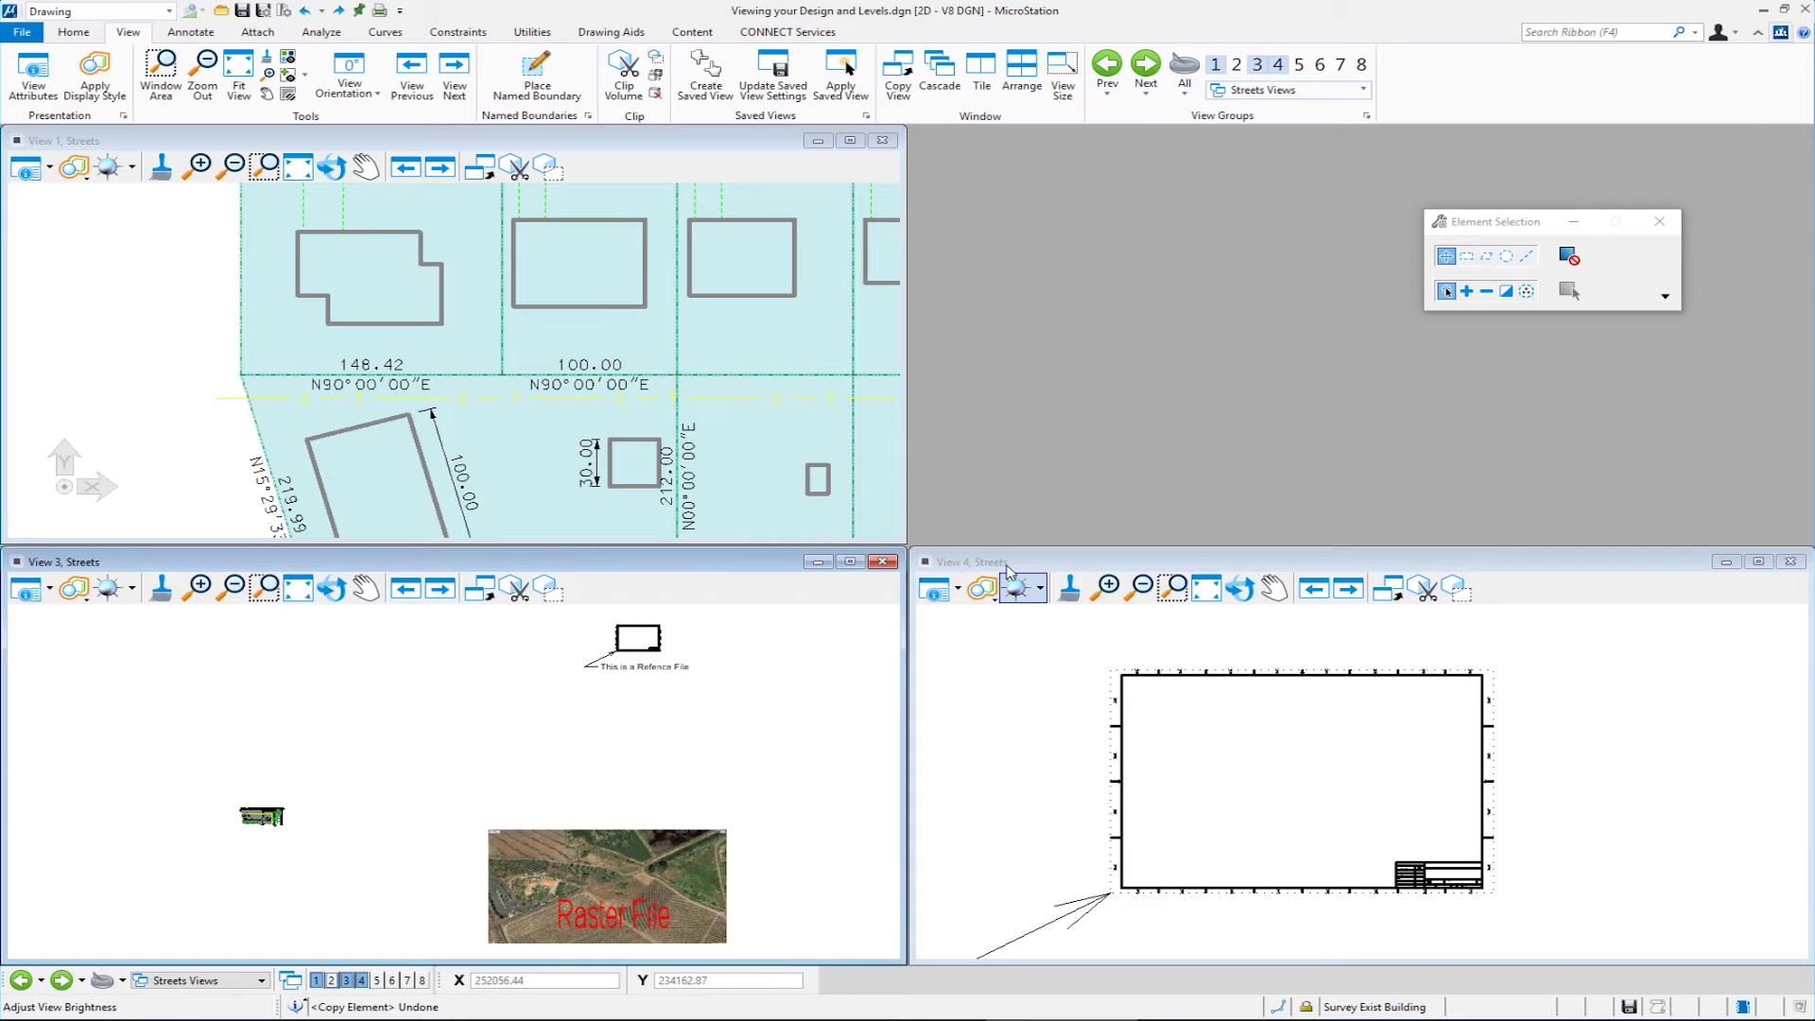
pyautogui.moveTo(1010, 563); pyautogui.dragTo(1175, 142)
pyautogui.moveTo(1309, 168); pyautogui.dragTo(1060, 175)
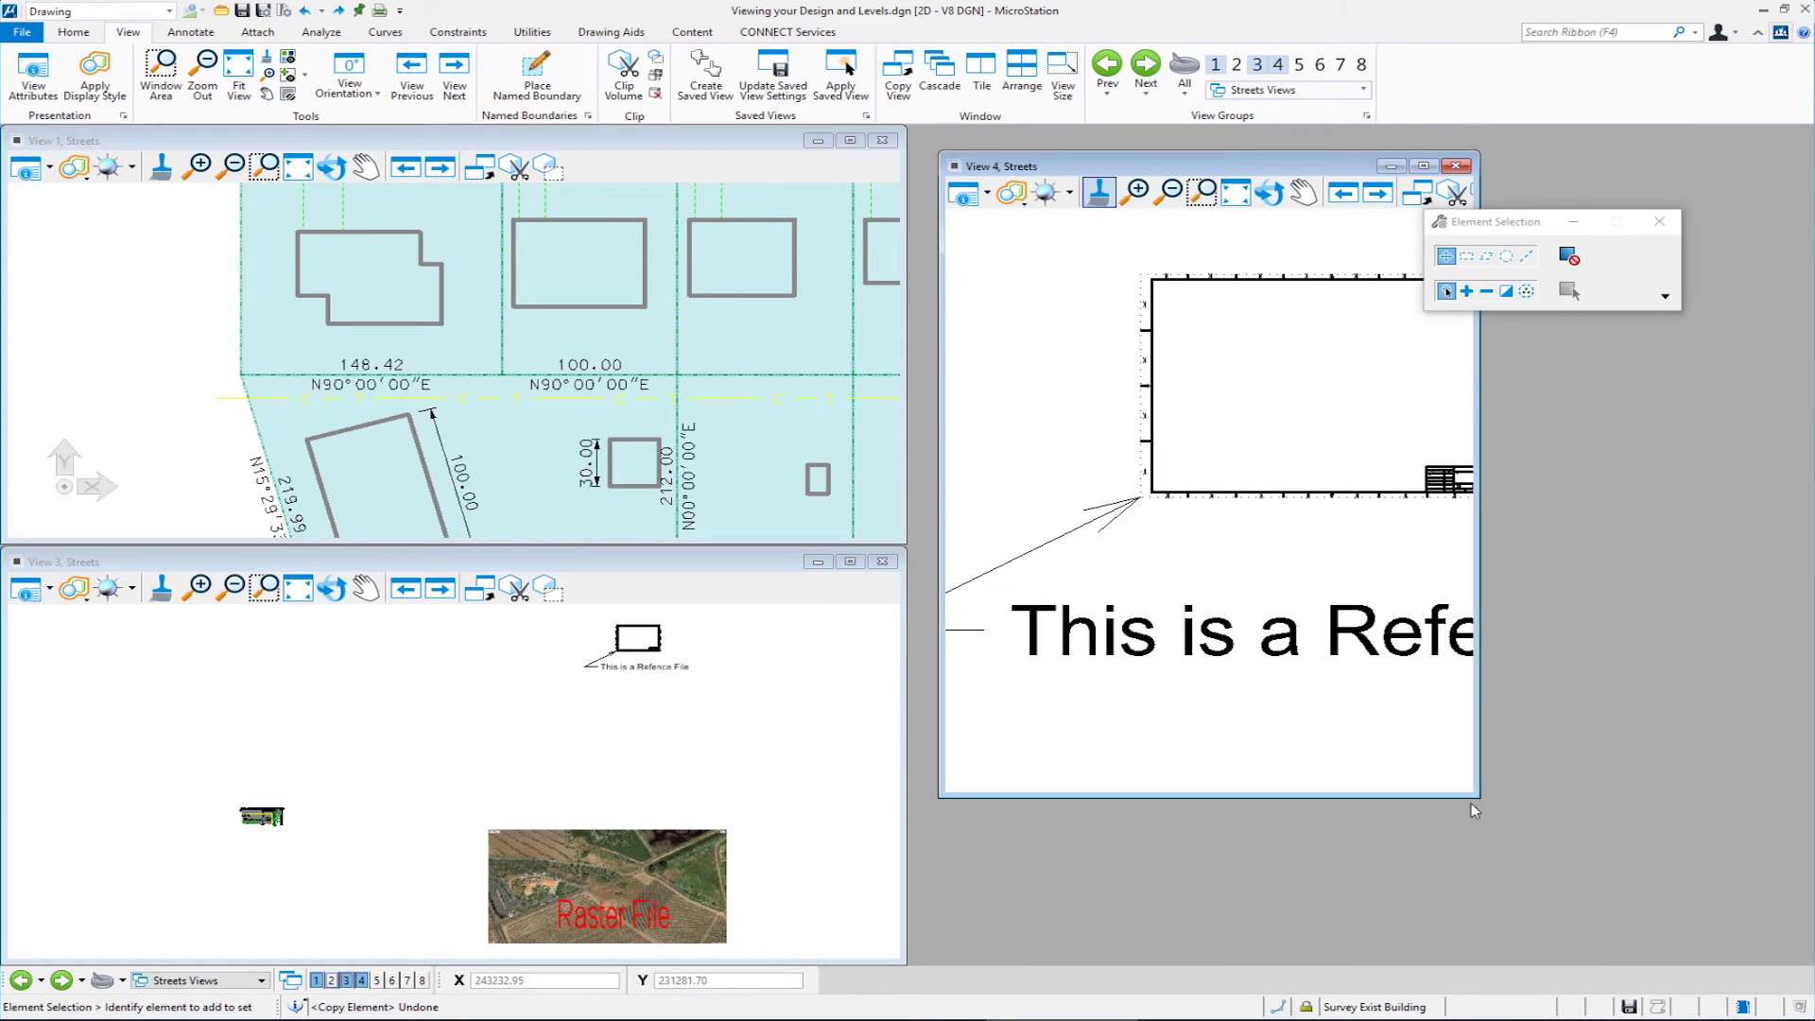
pyautogui.moveTo(1480, 801)
pyautogui.mouseDown()
pyautogui.moveTo(1760, 956)
pyautogui.moveTo(1750, 938)
pyautogui.mouseUp()
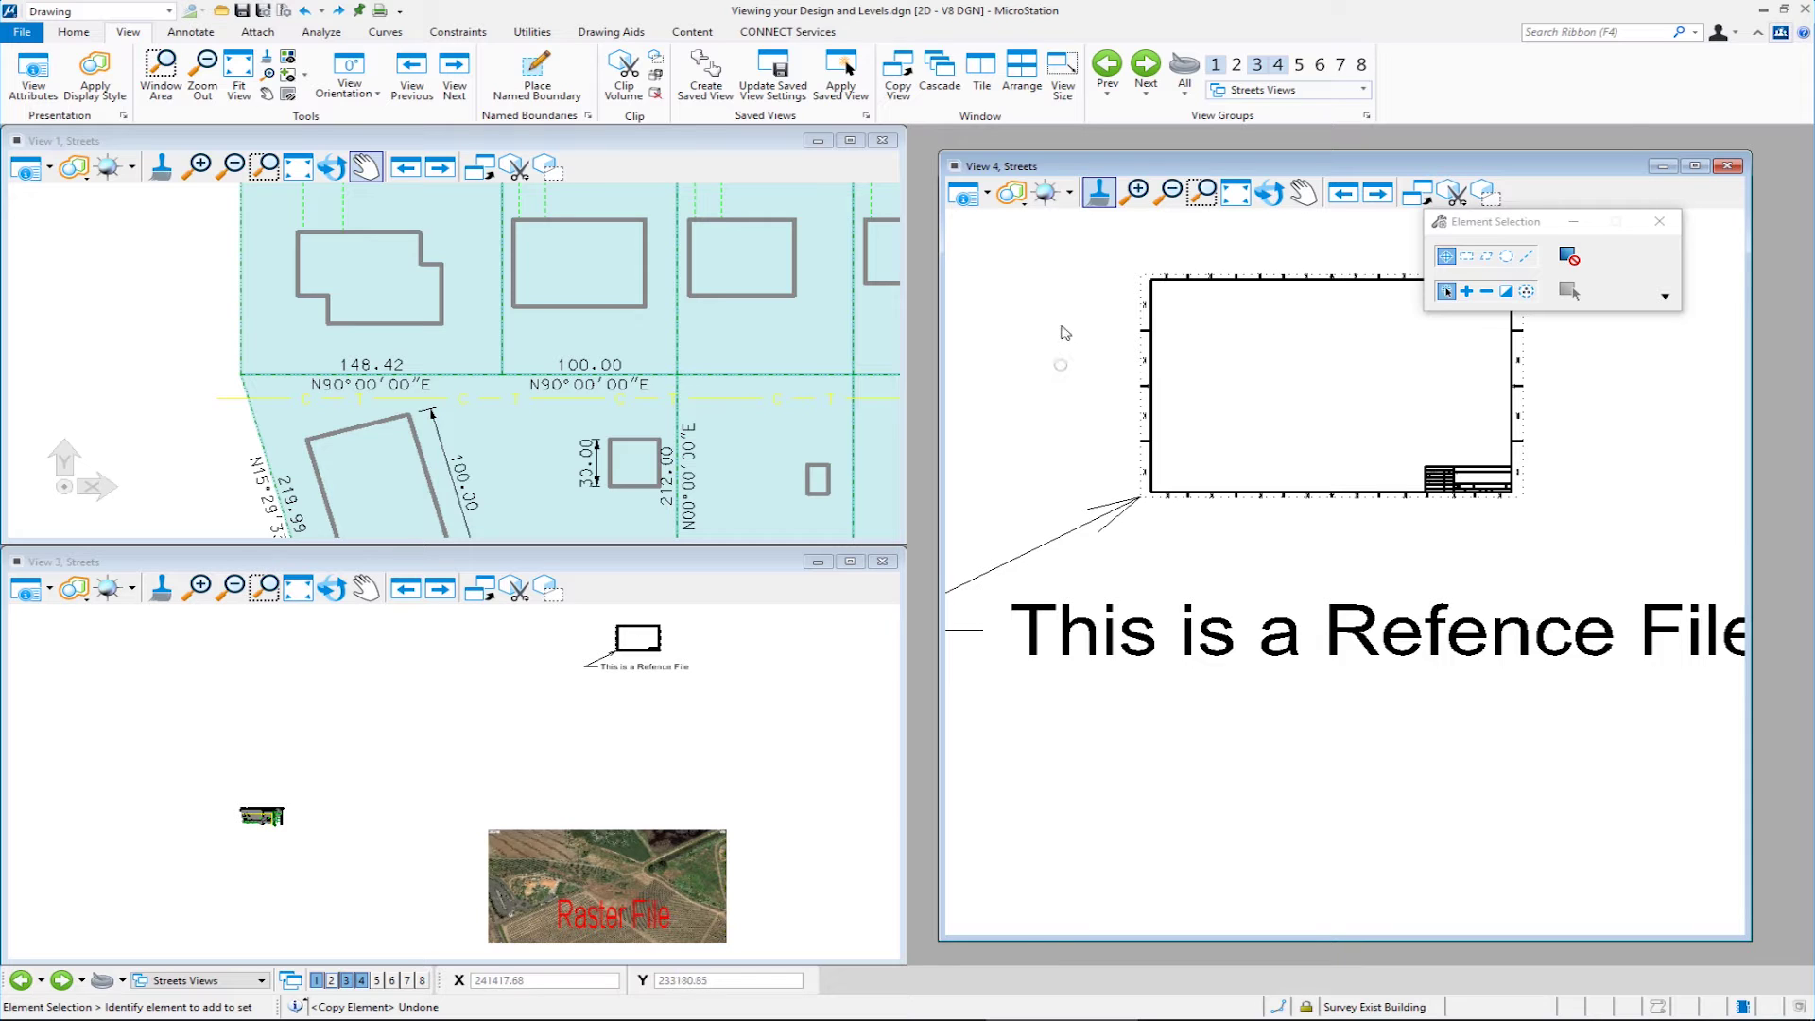
pyautogui.click(1024, 76)
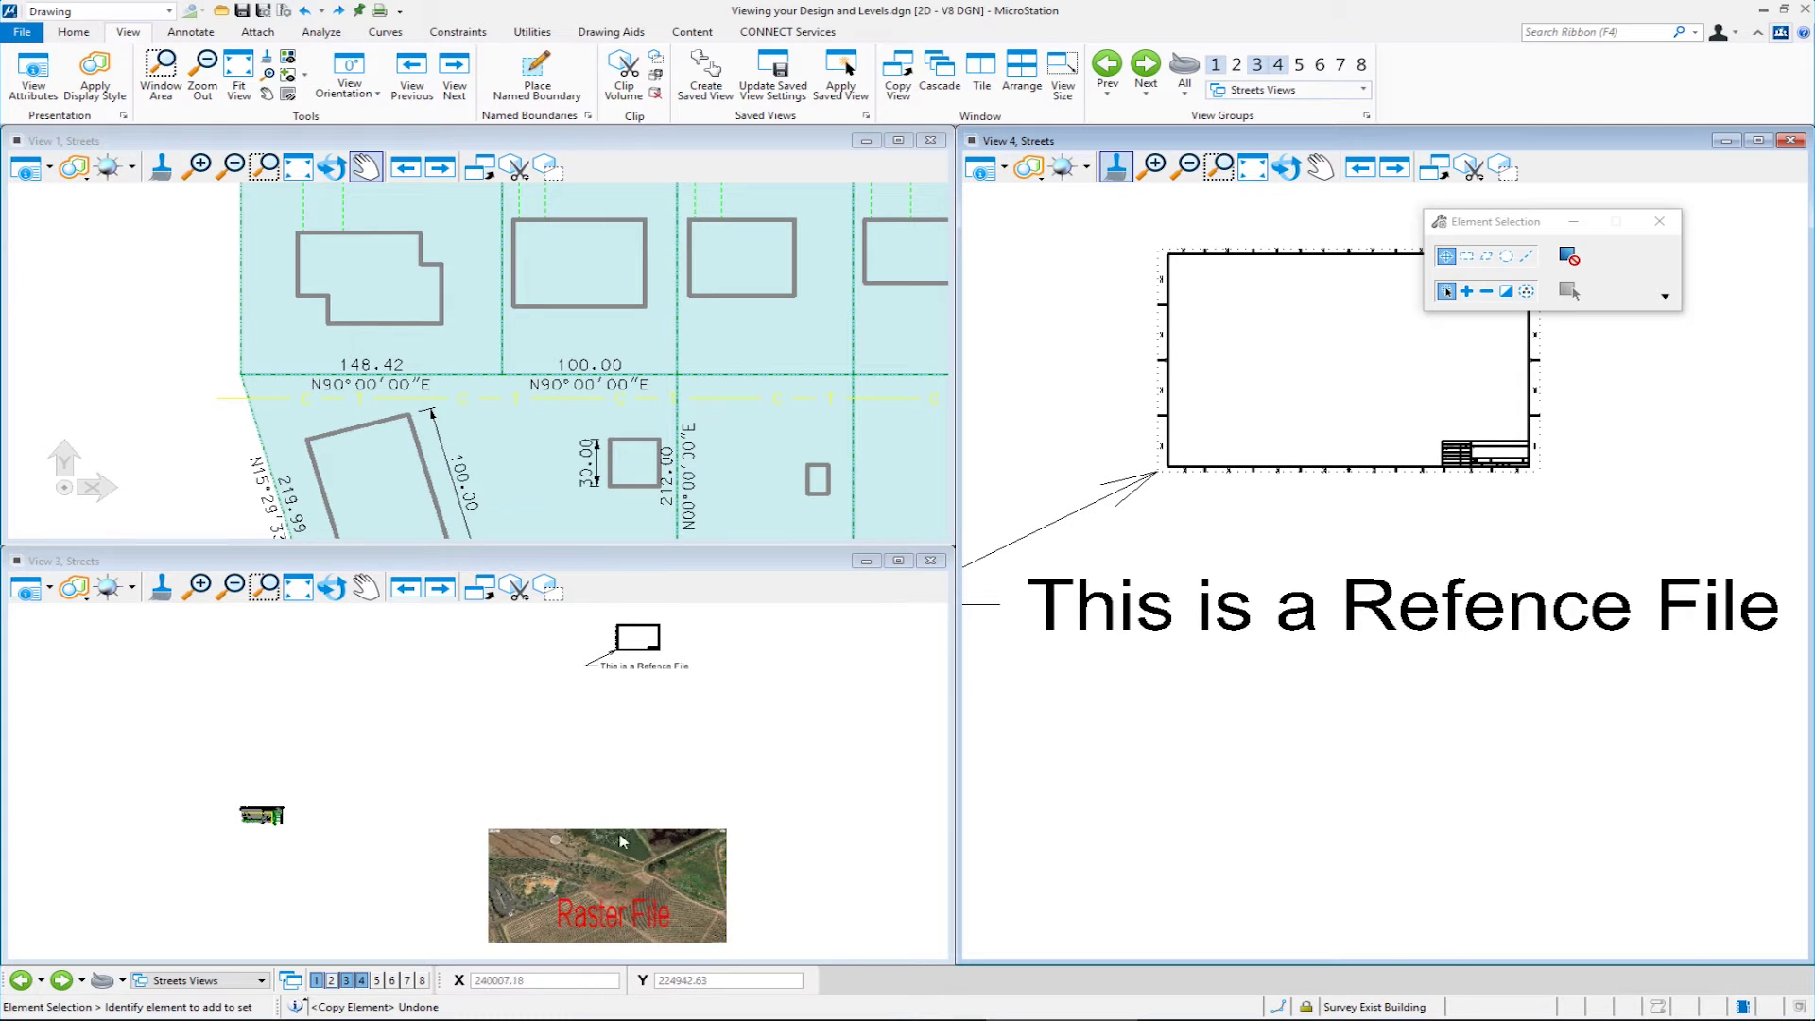
# Close Views 3 and 4, and maximize View 1 with the whole street plan visible.
pyautogui.click(347, 980)
pyautogui.click(361, 980)
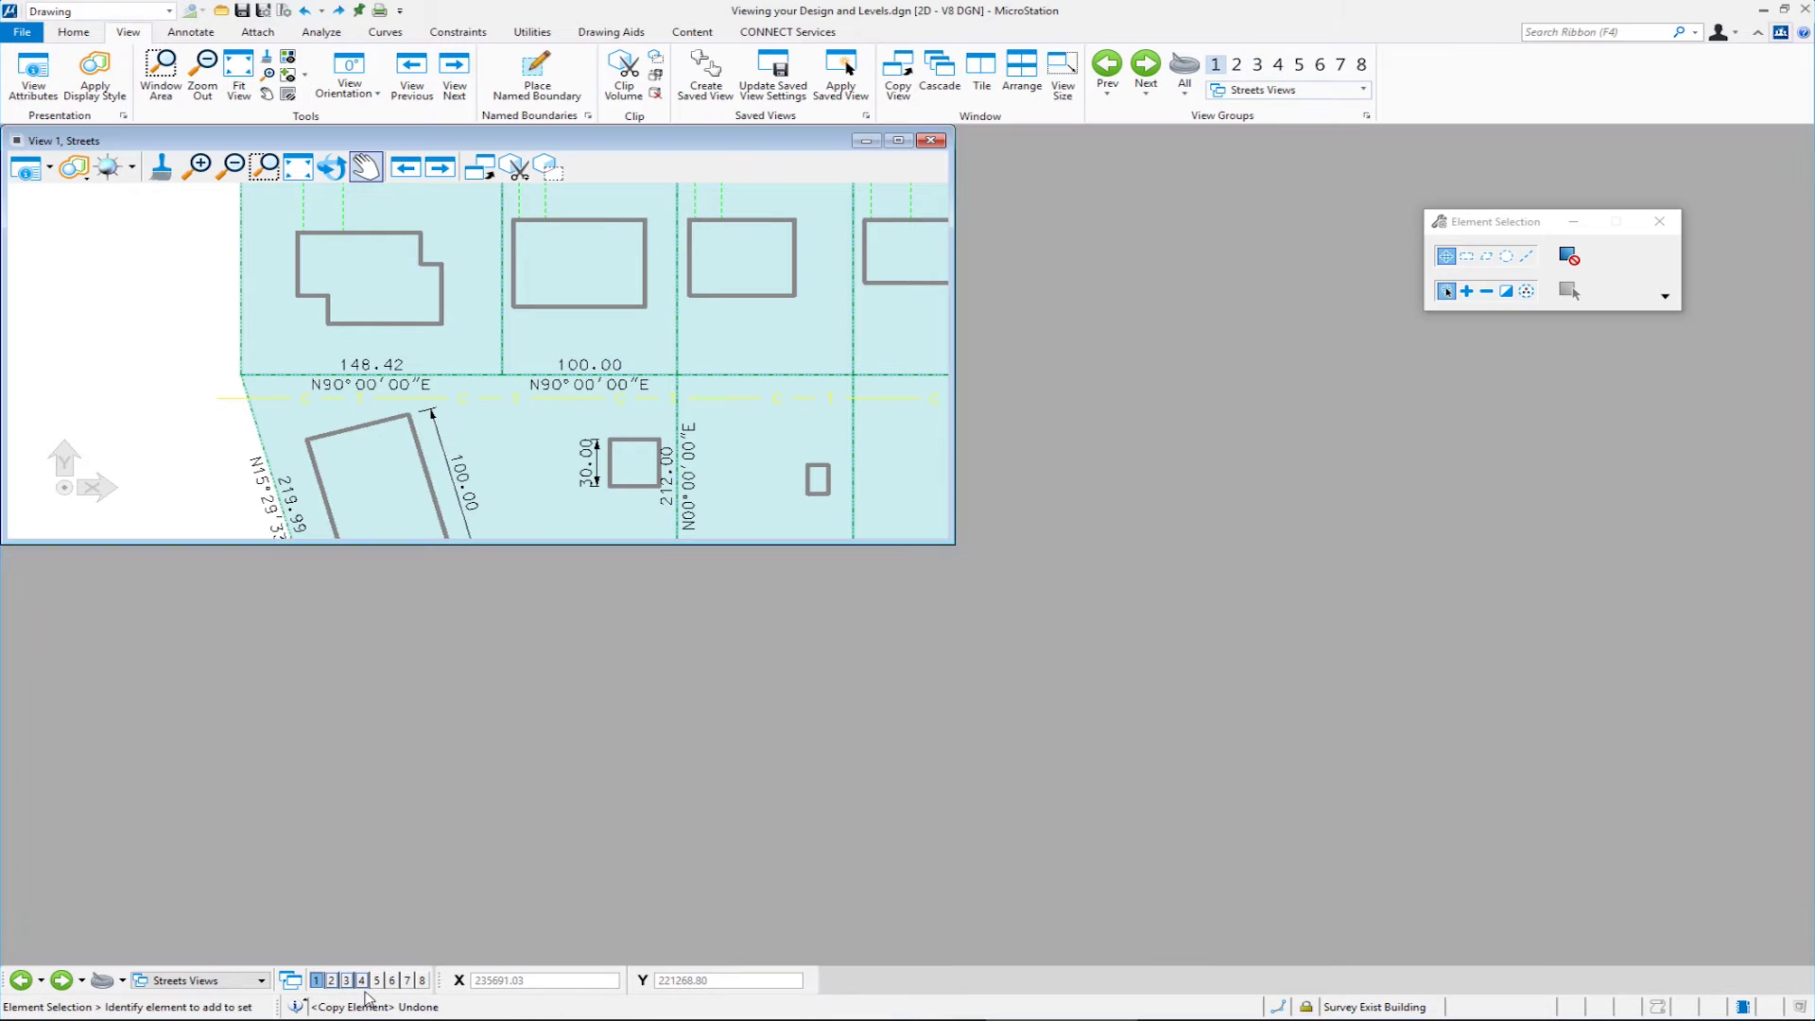
pyautogui.click(898, 140)
pyautogui.scroll(-5, 616, 514)
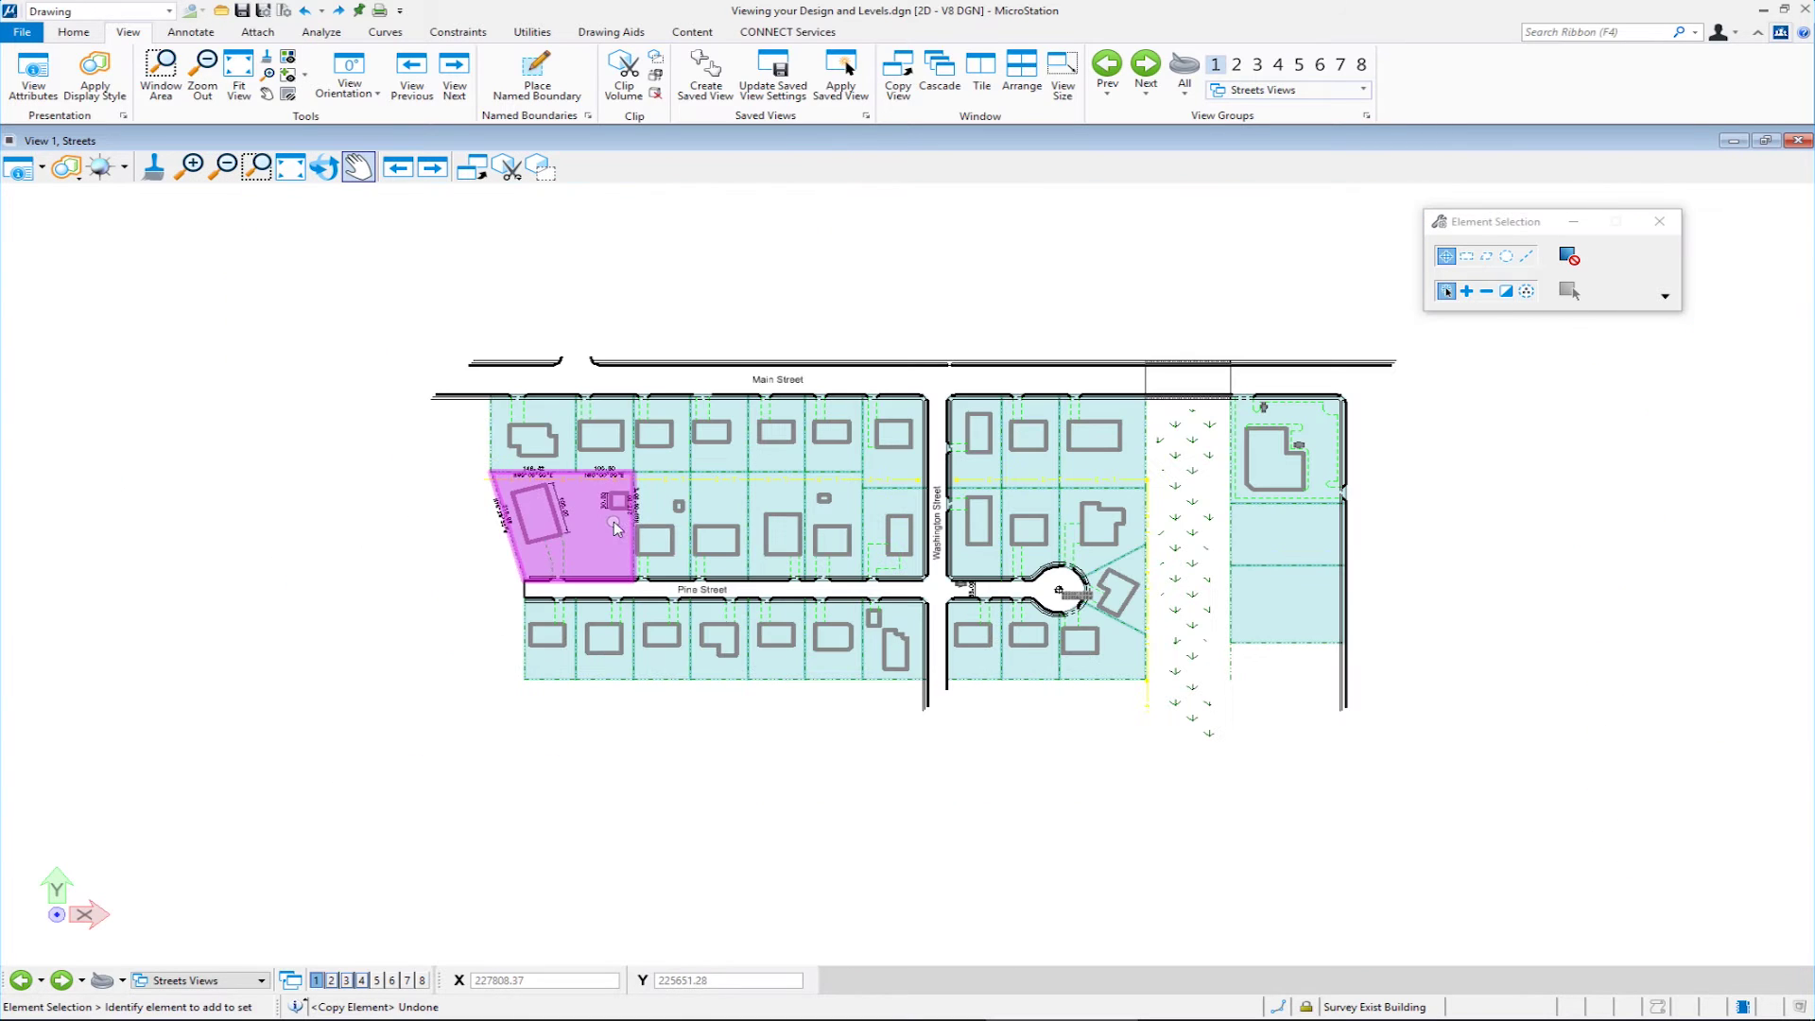
pyautogui.moveTo(1049, 591); pyautogui.dragTo(809, 574, button='middle')
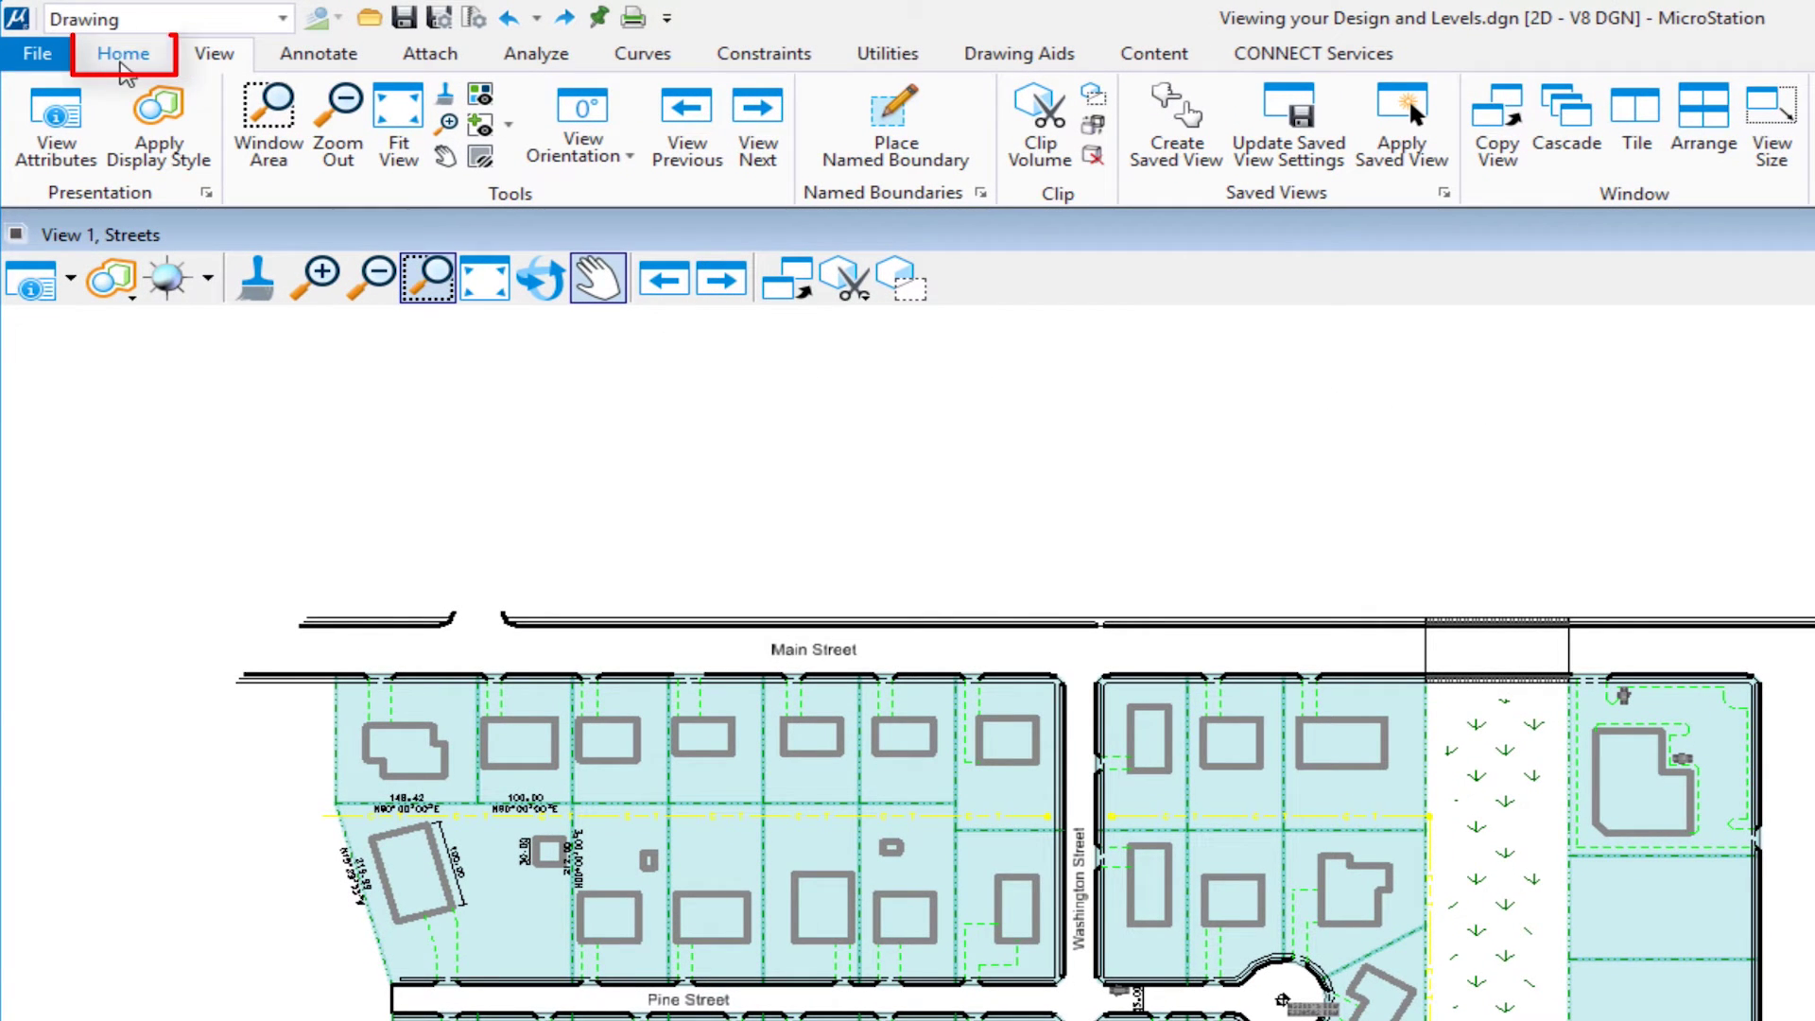
# Open Level Display for View 1 and place its window clear of the street plan.
pyautogui.click(121, 64)
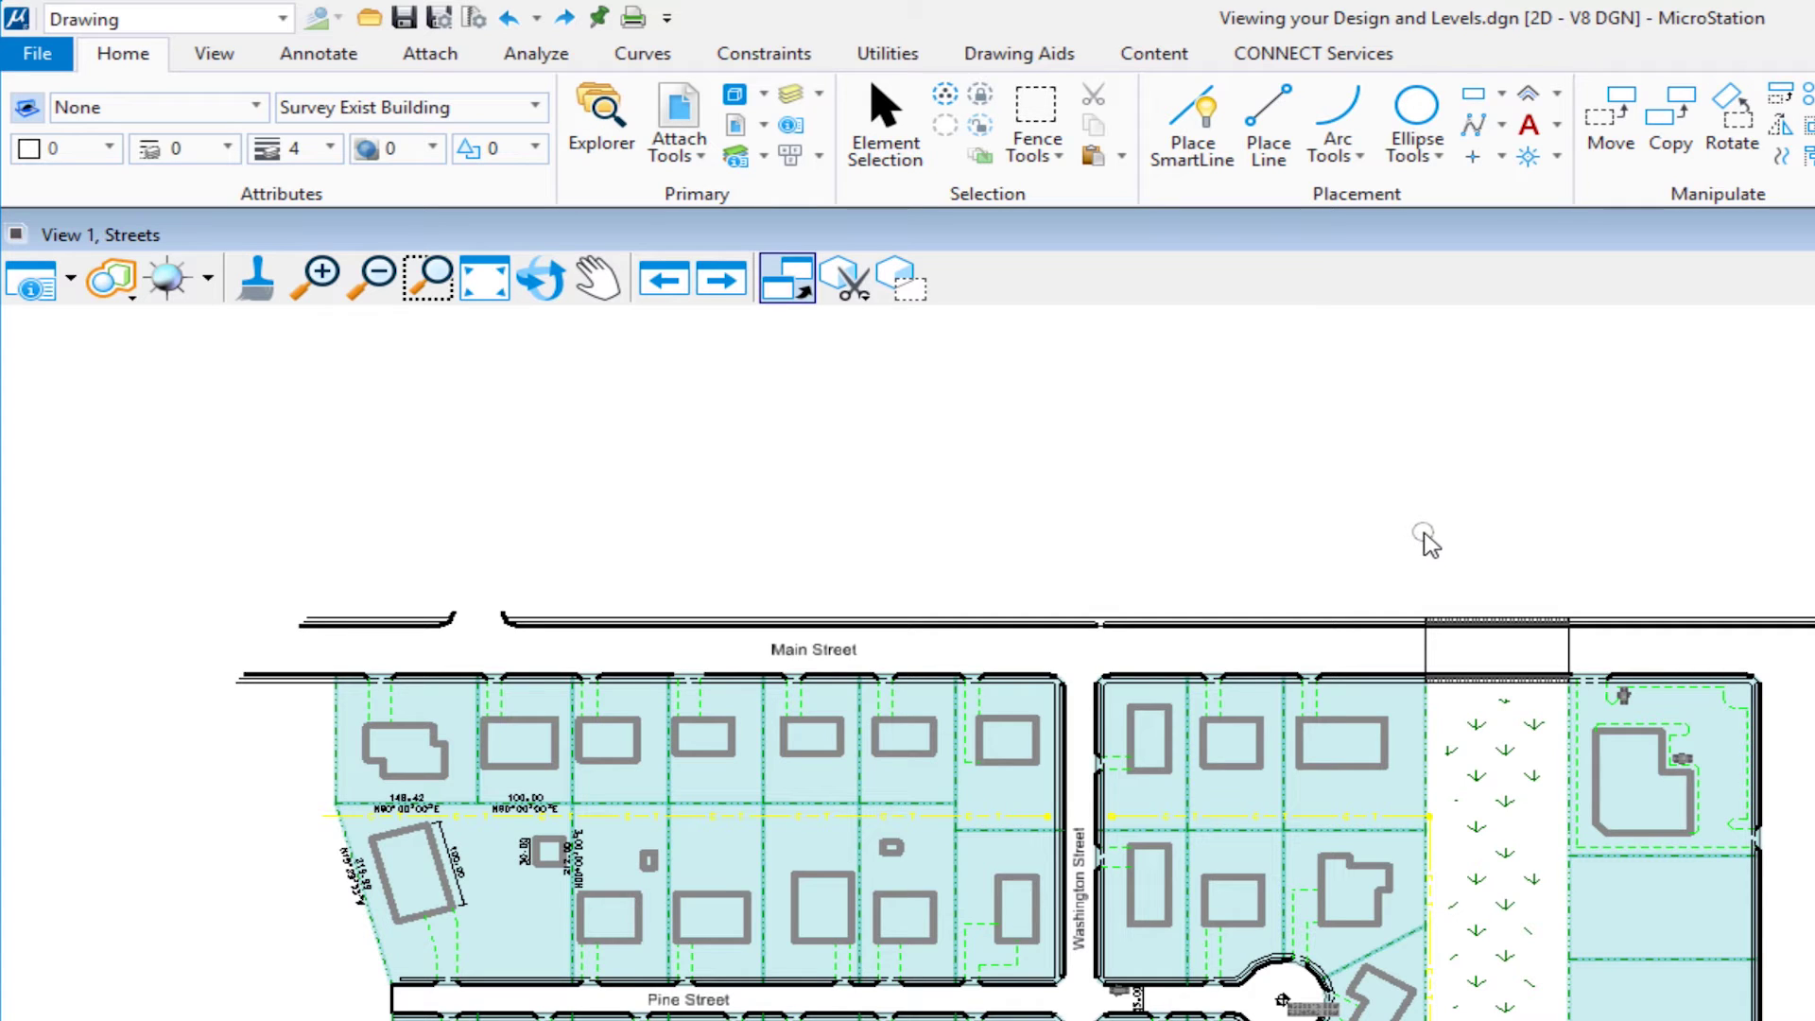
pyautogui.press('space')
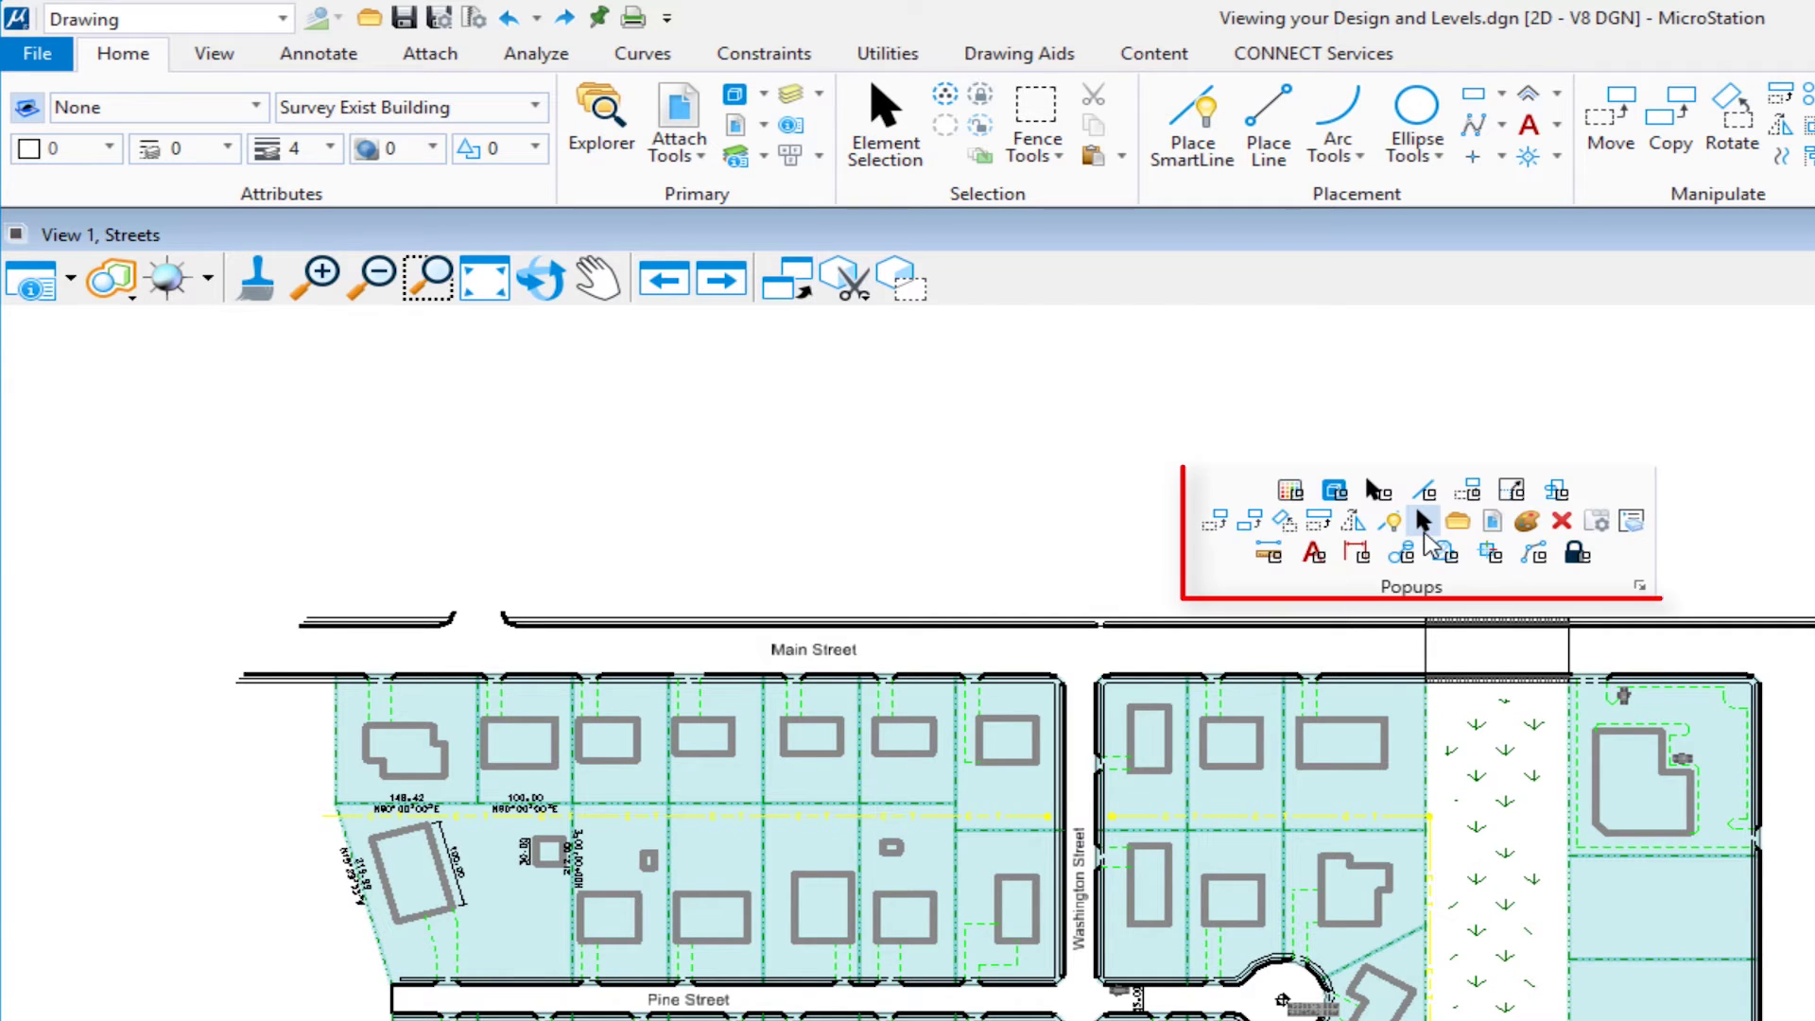
pyautogui.click(1334, 492)
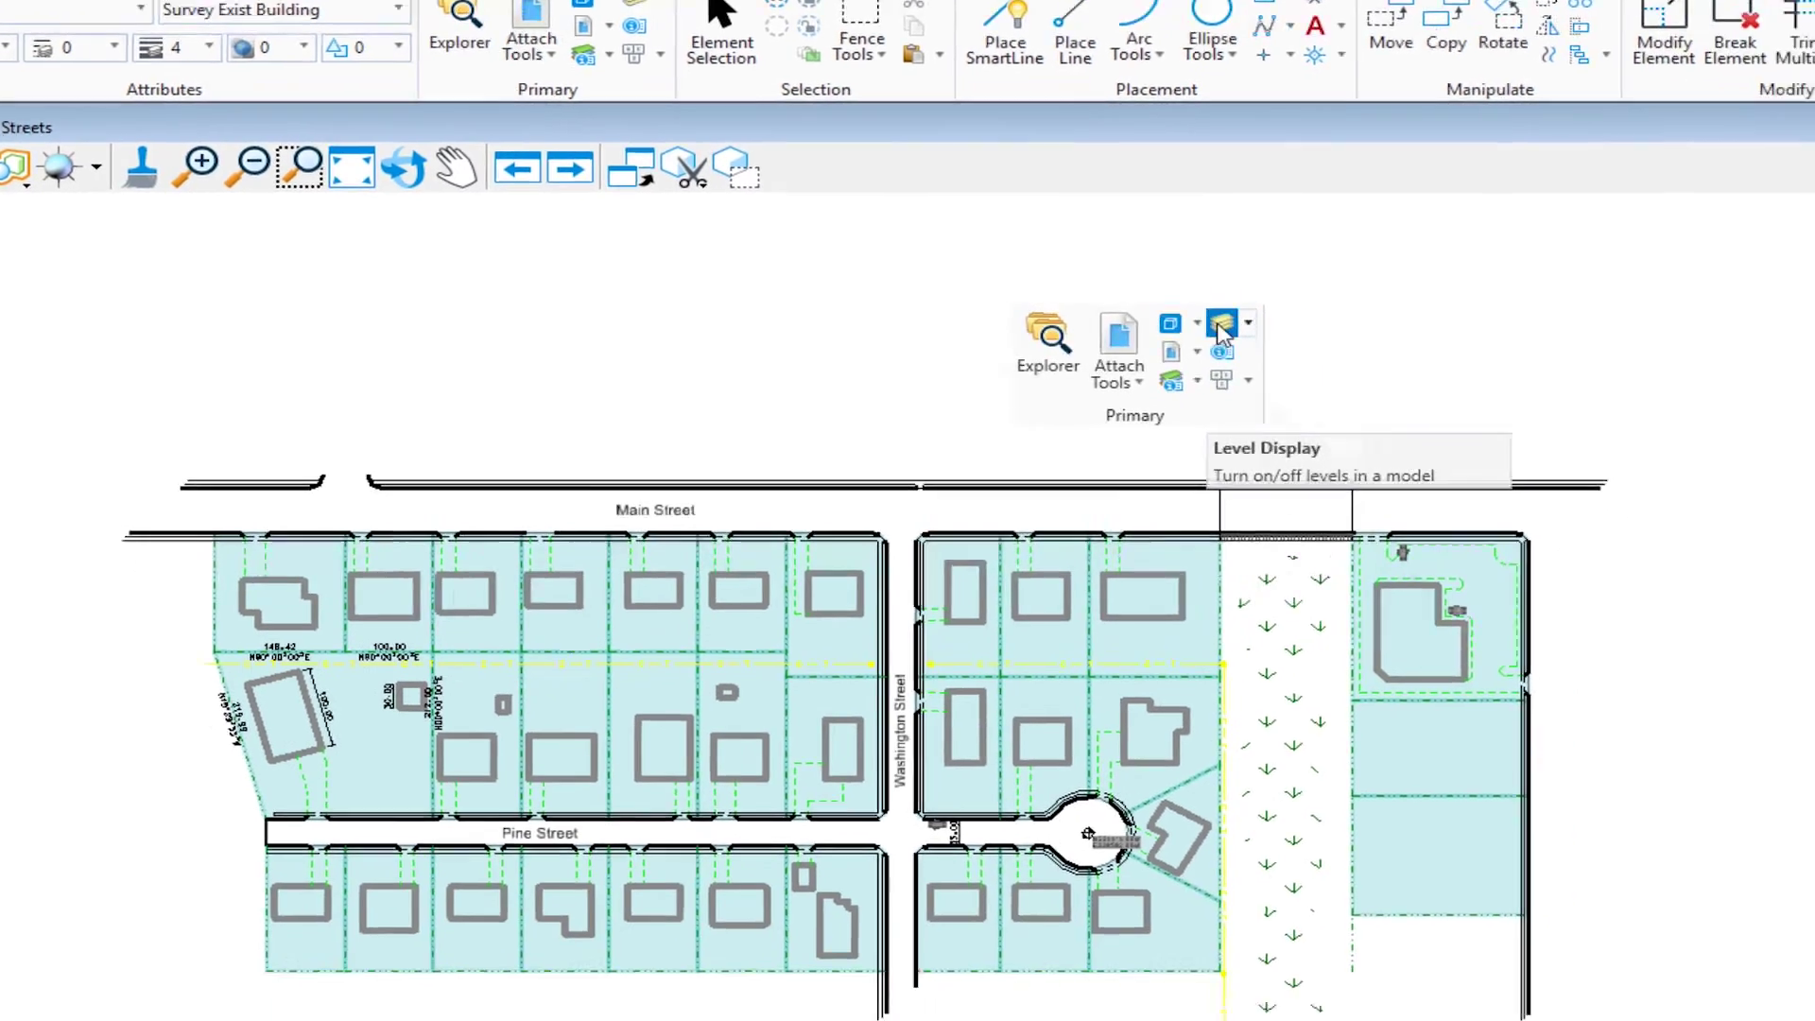
pyautogui.click(1427, 449)
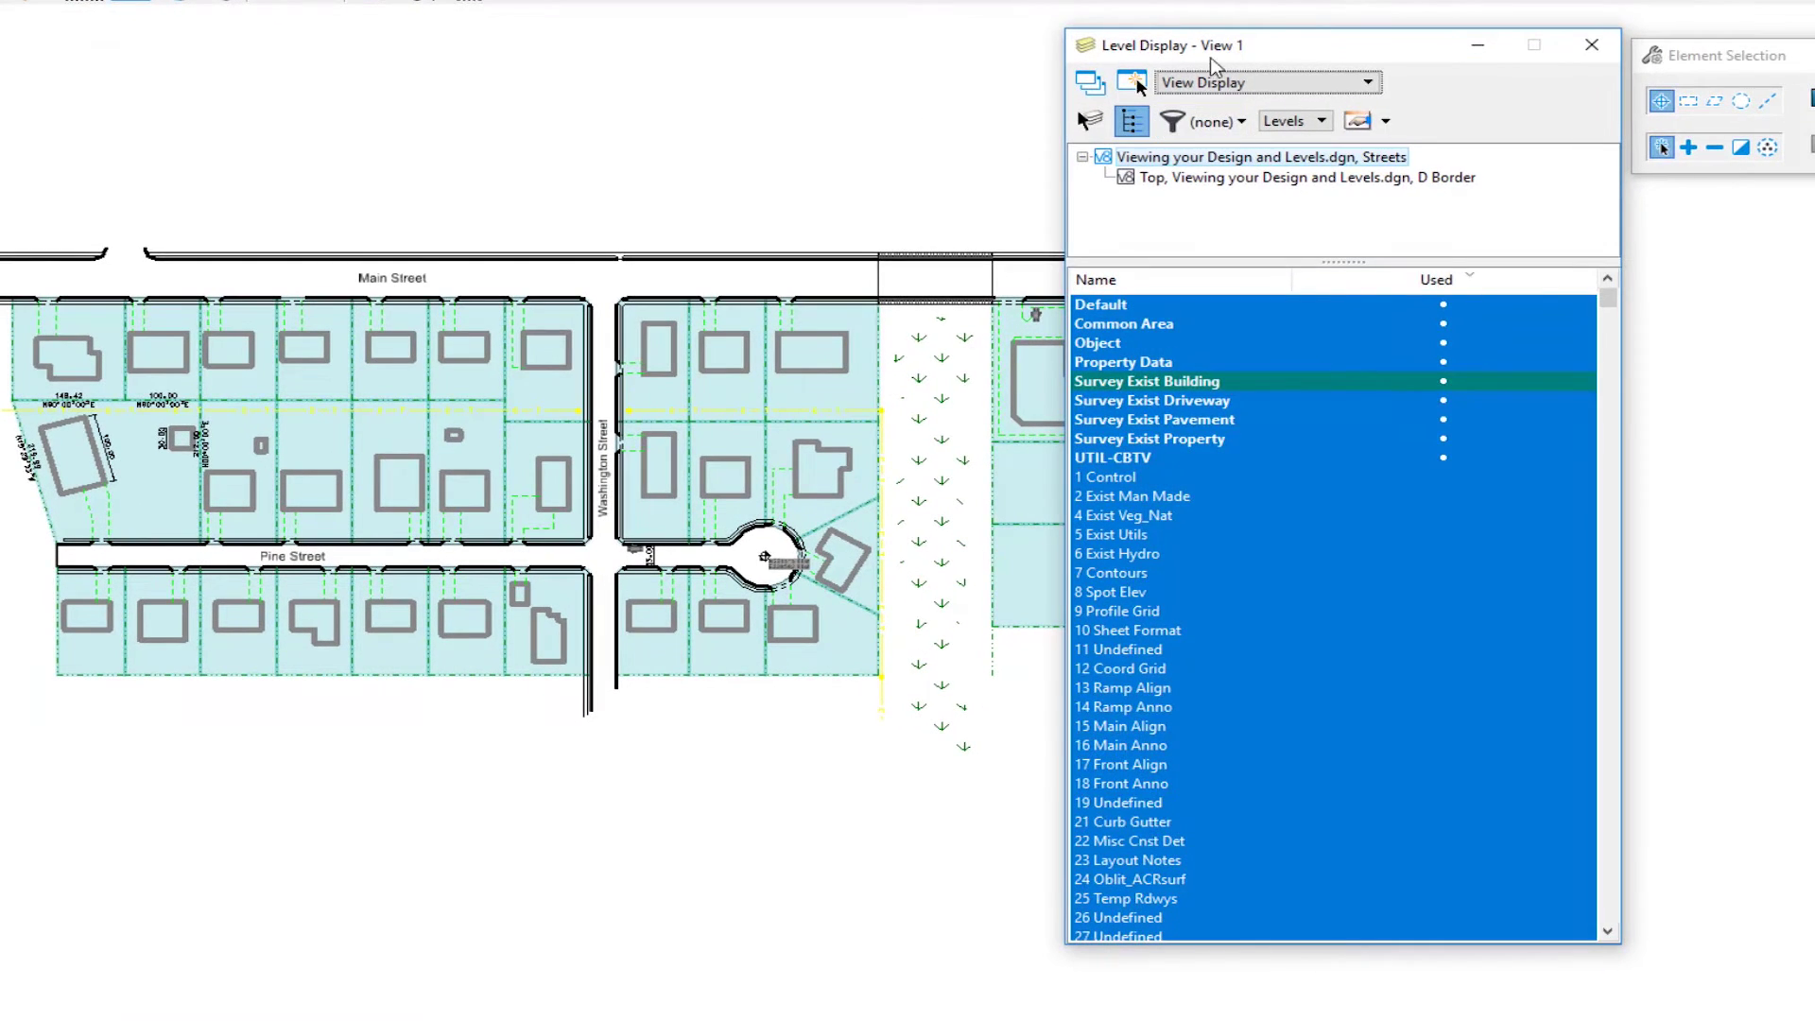
pyautogui.moveTo(1276, 49); pyautogui.dragTo(1443, 112)
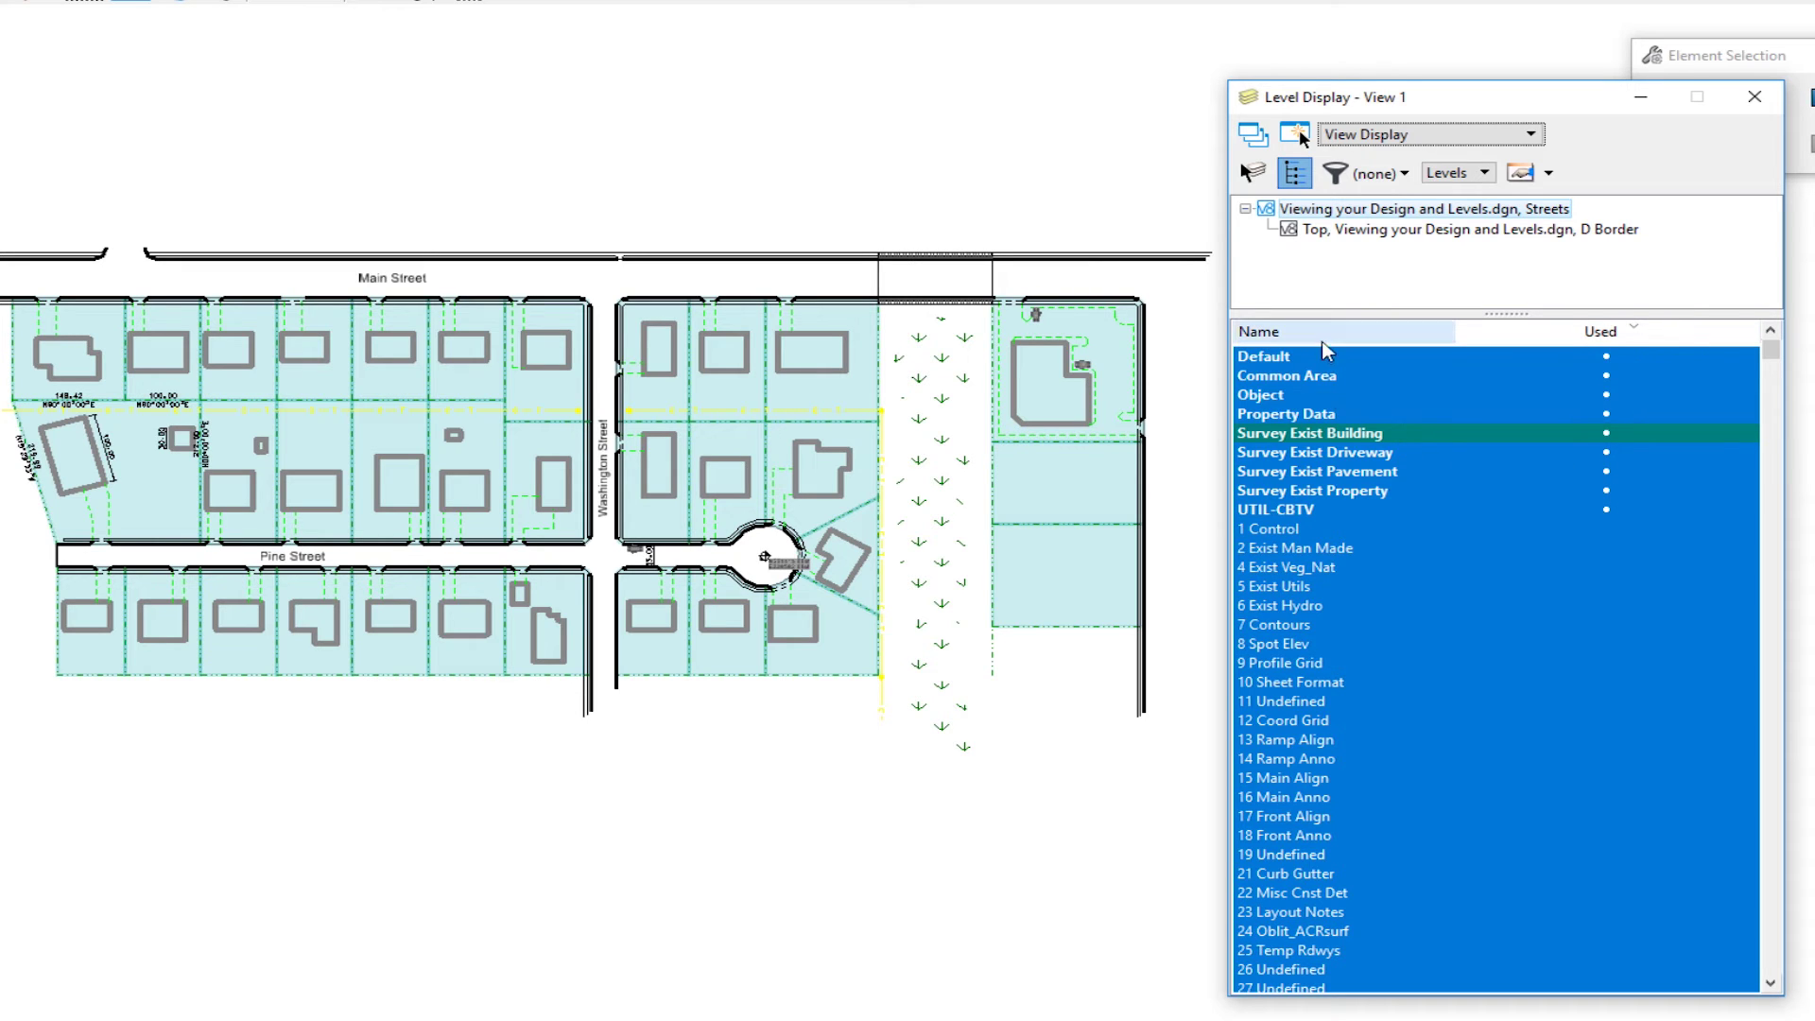
# Sort the level list by name in ascending and descending order, and sort it by Used with the used levels first.
pyautogui.click(1272, 335)
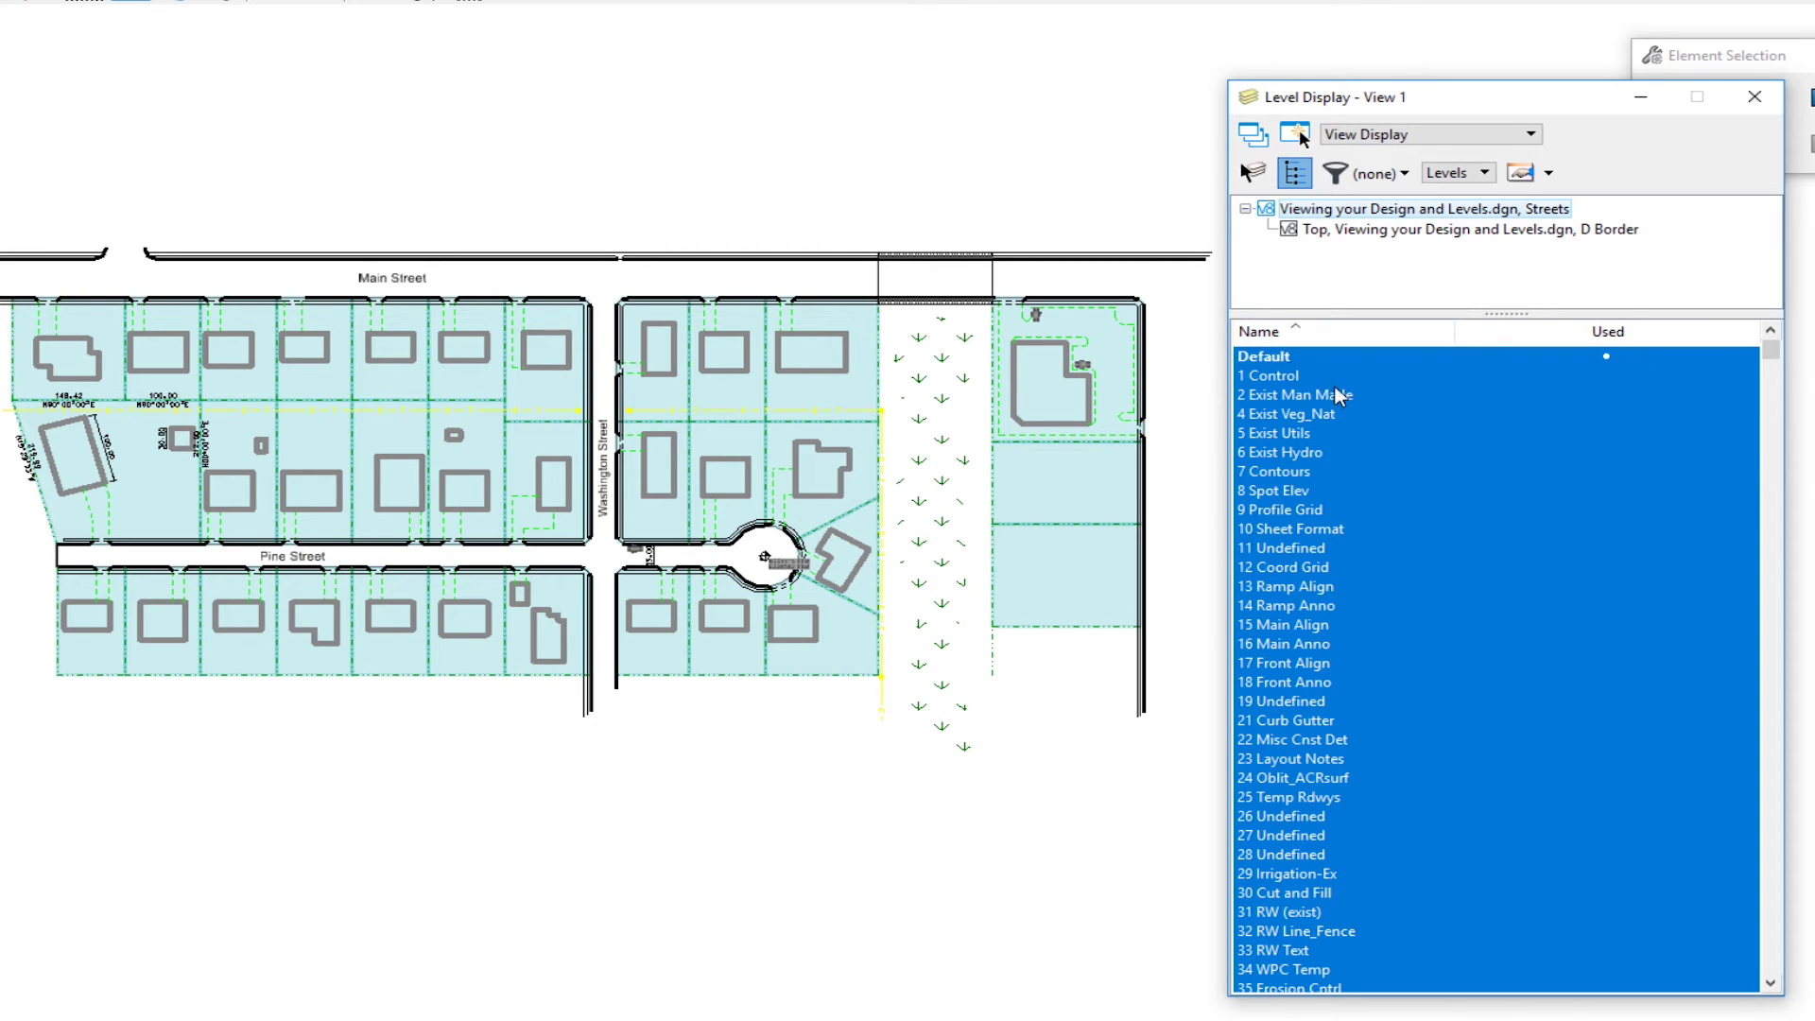
pyautogui.click(1302, 335)
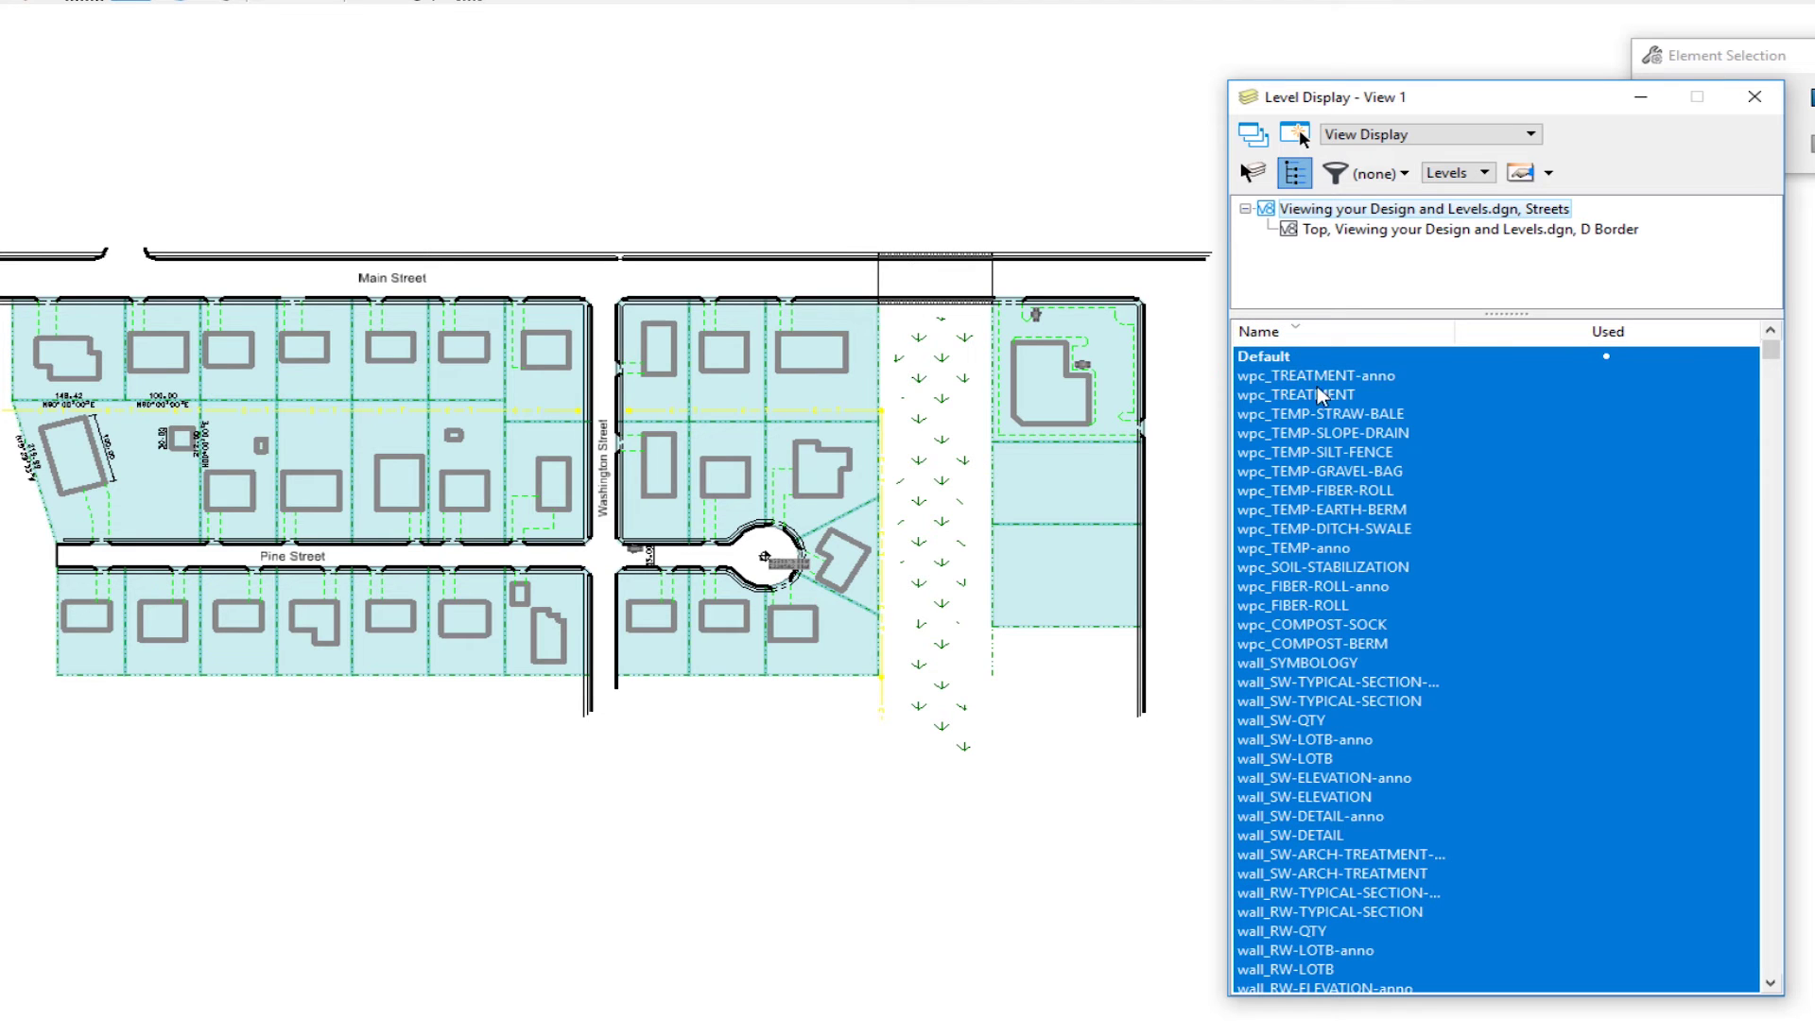
pyautogui.click(1385, 333)
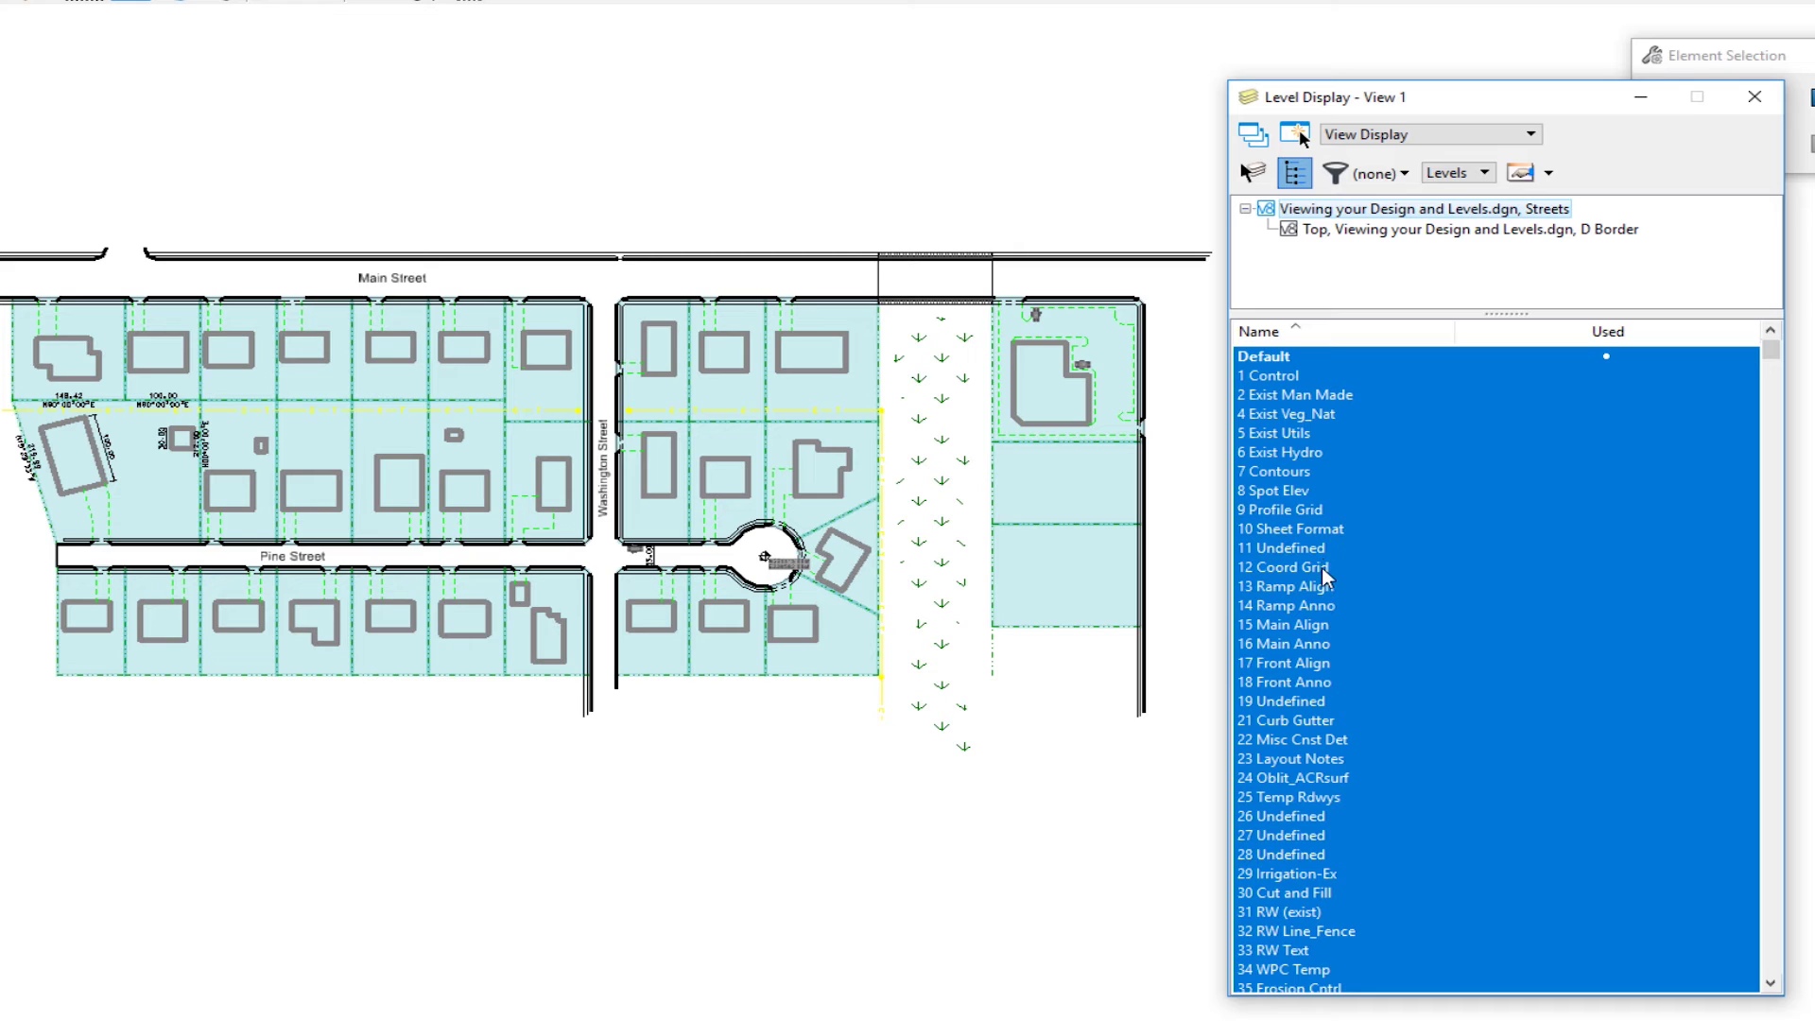
pyautogui.click(1612, 332)
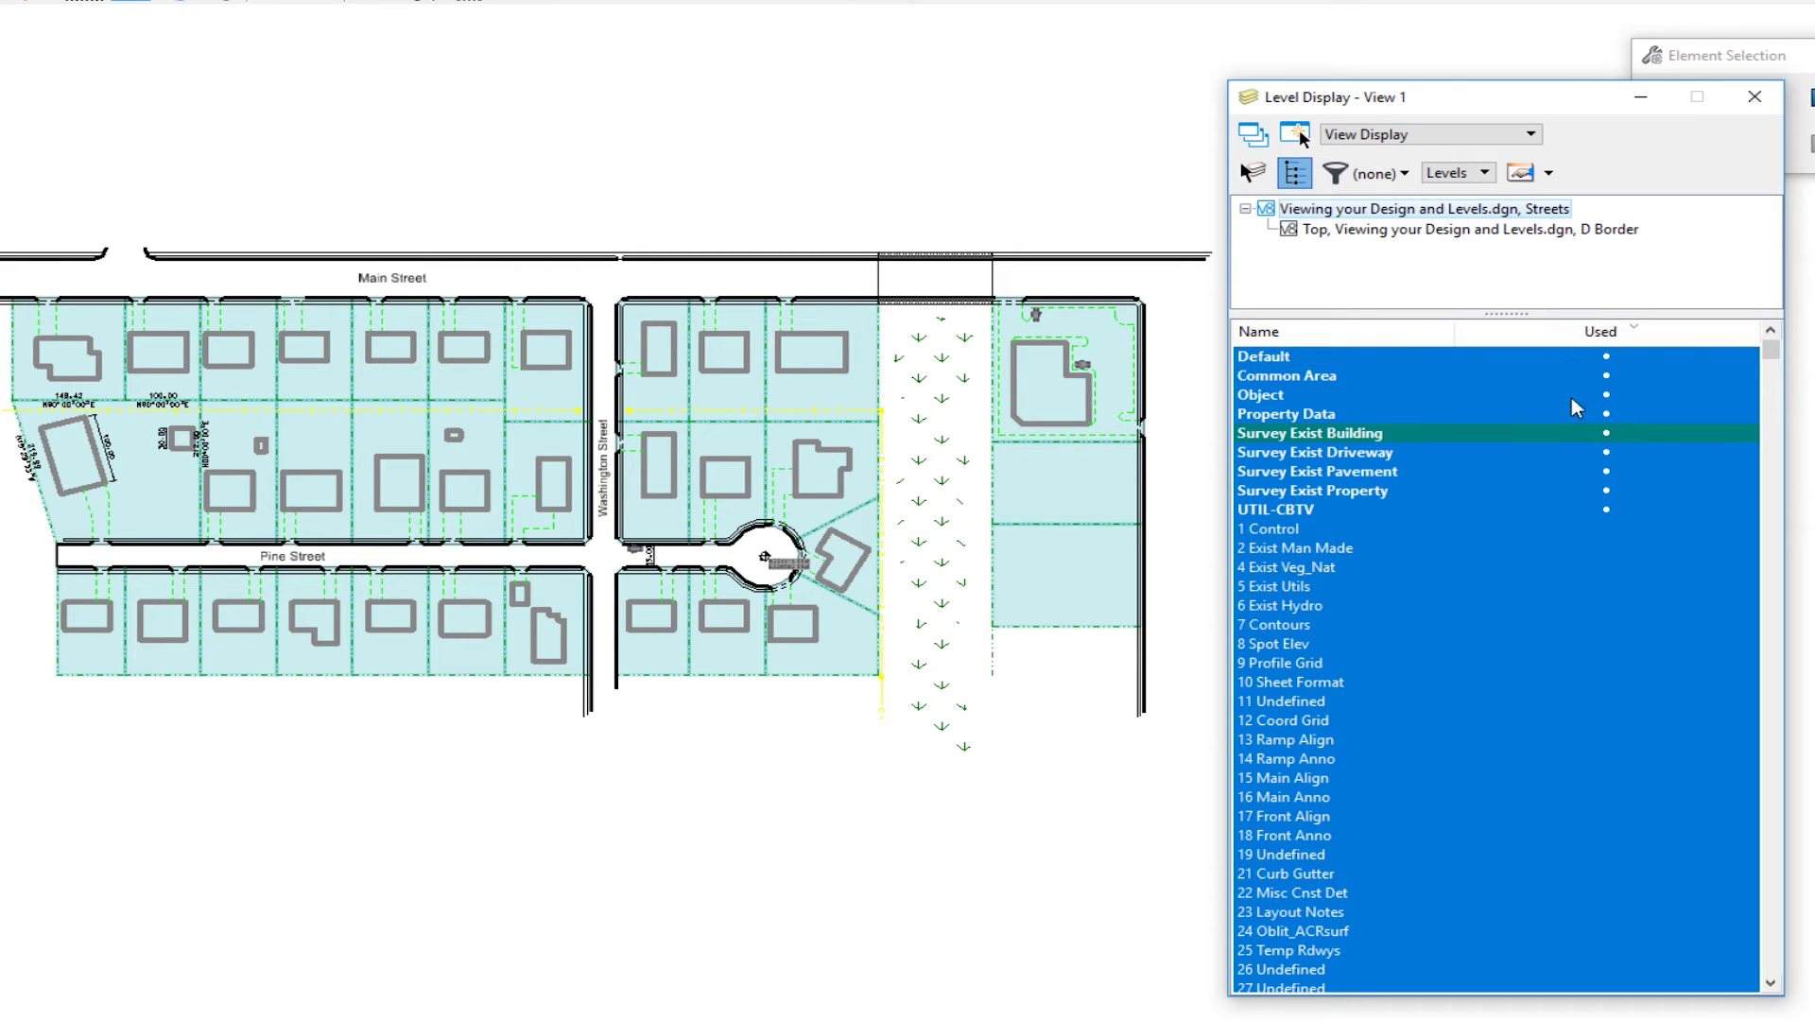
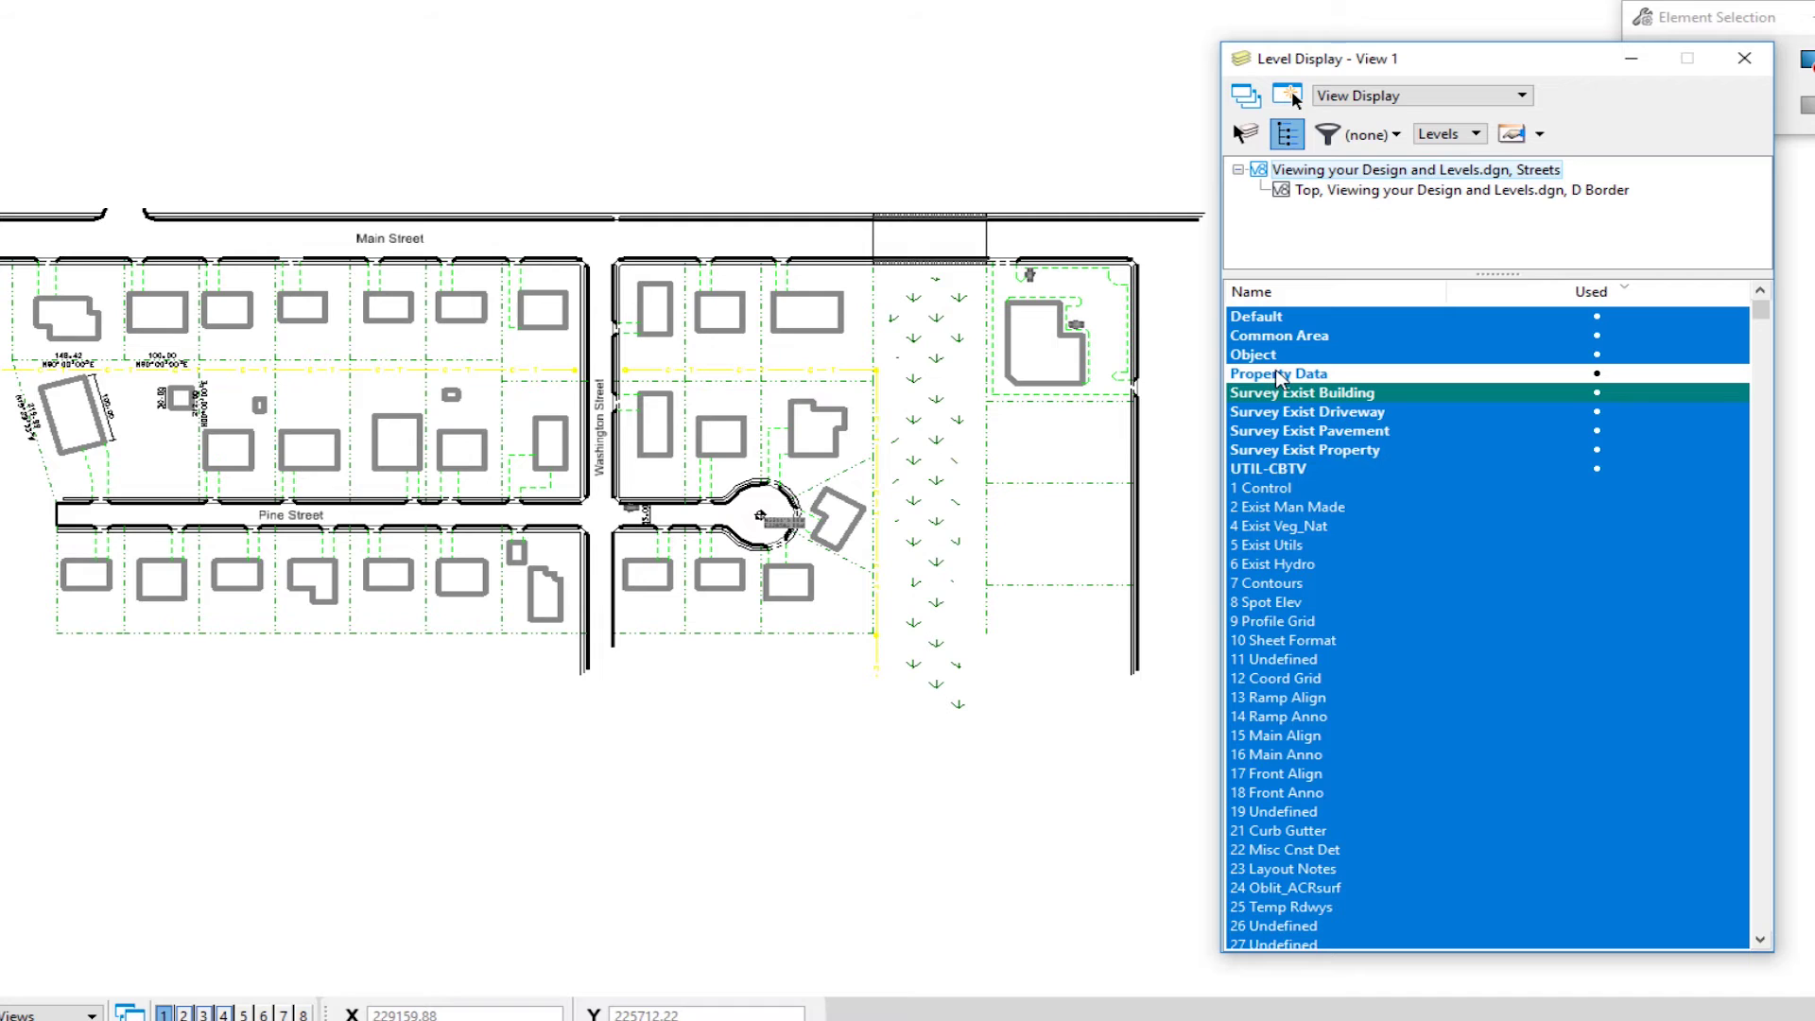
# Toggle the Property Data level off and on in View 1, leaving it displayed.
pyautogui.click(1271, 377)
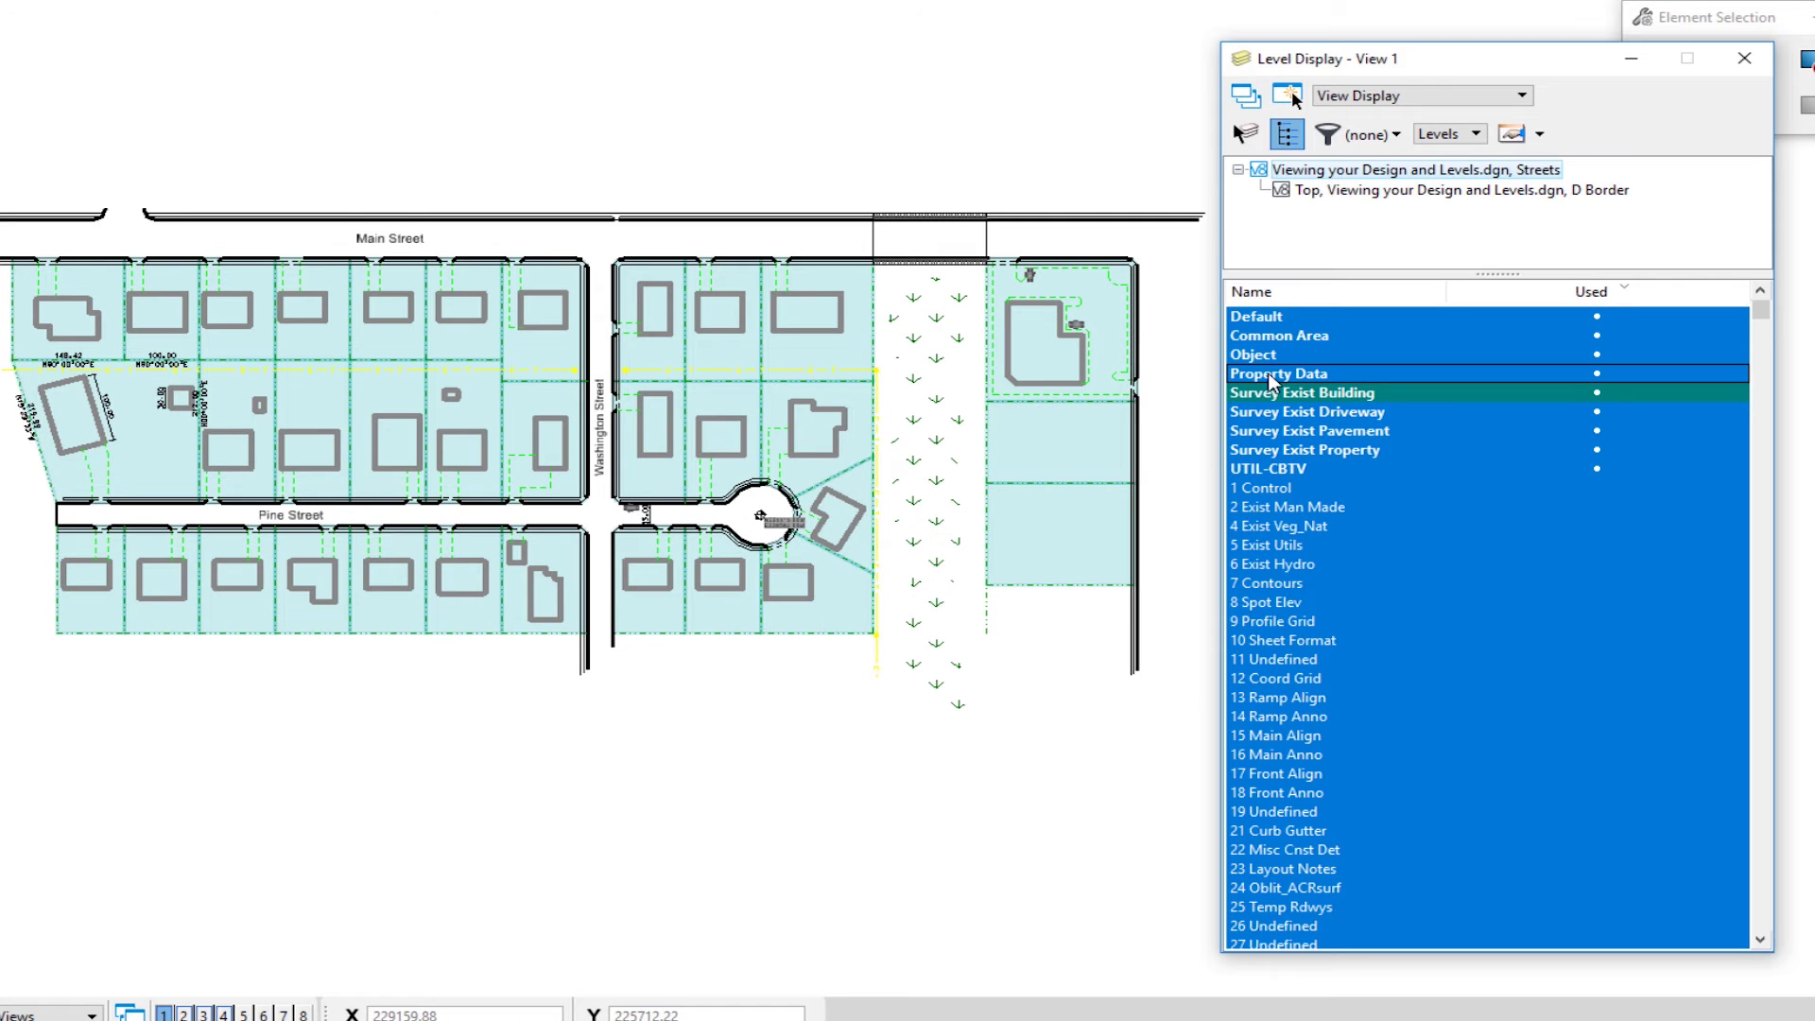
pyautogui.click(1271, 376)
pyautogui.click(1272, 376)
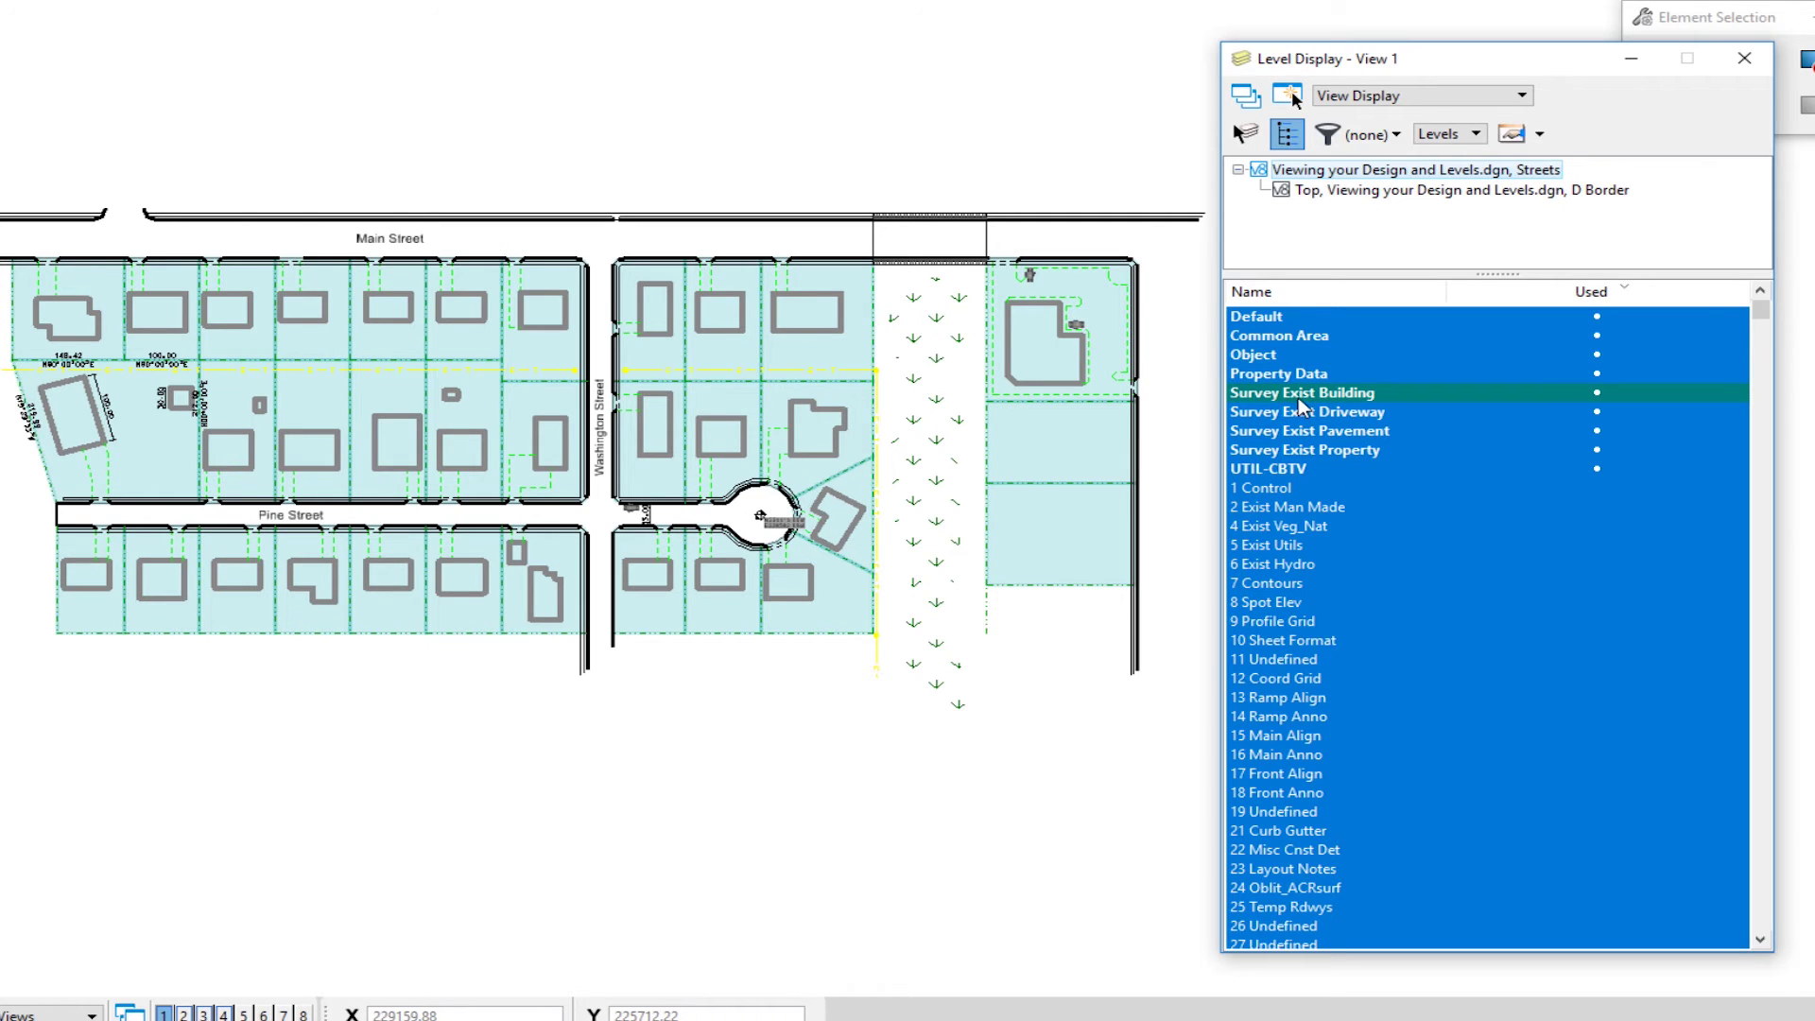
# Make Survey Exist Property the active level, and turn off the Common Area and Property Data levels with Off By Element.
pyautogui.click(1323, 452)
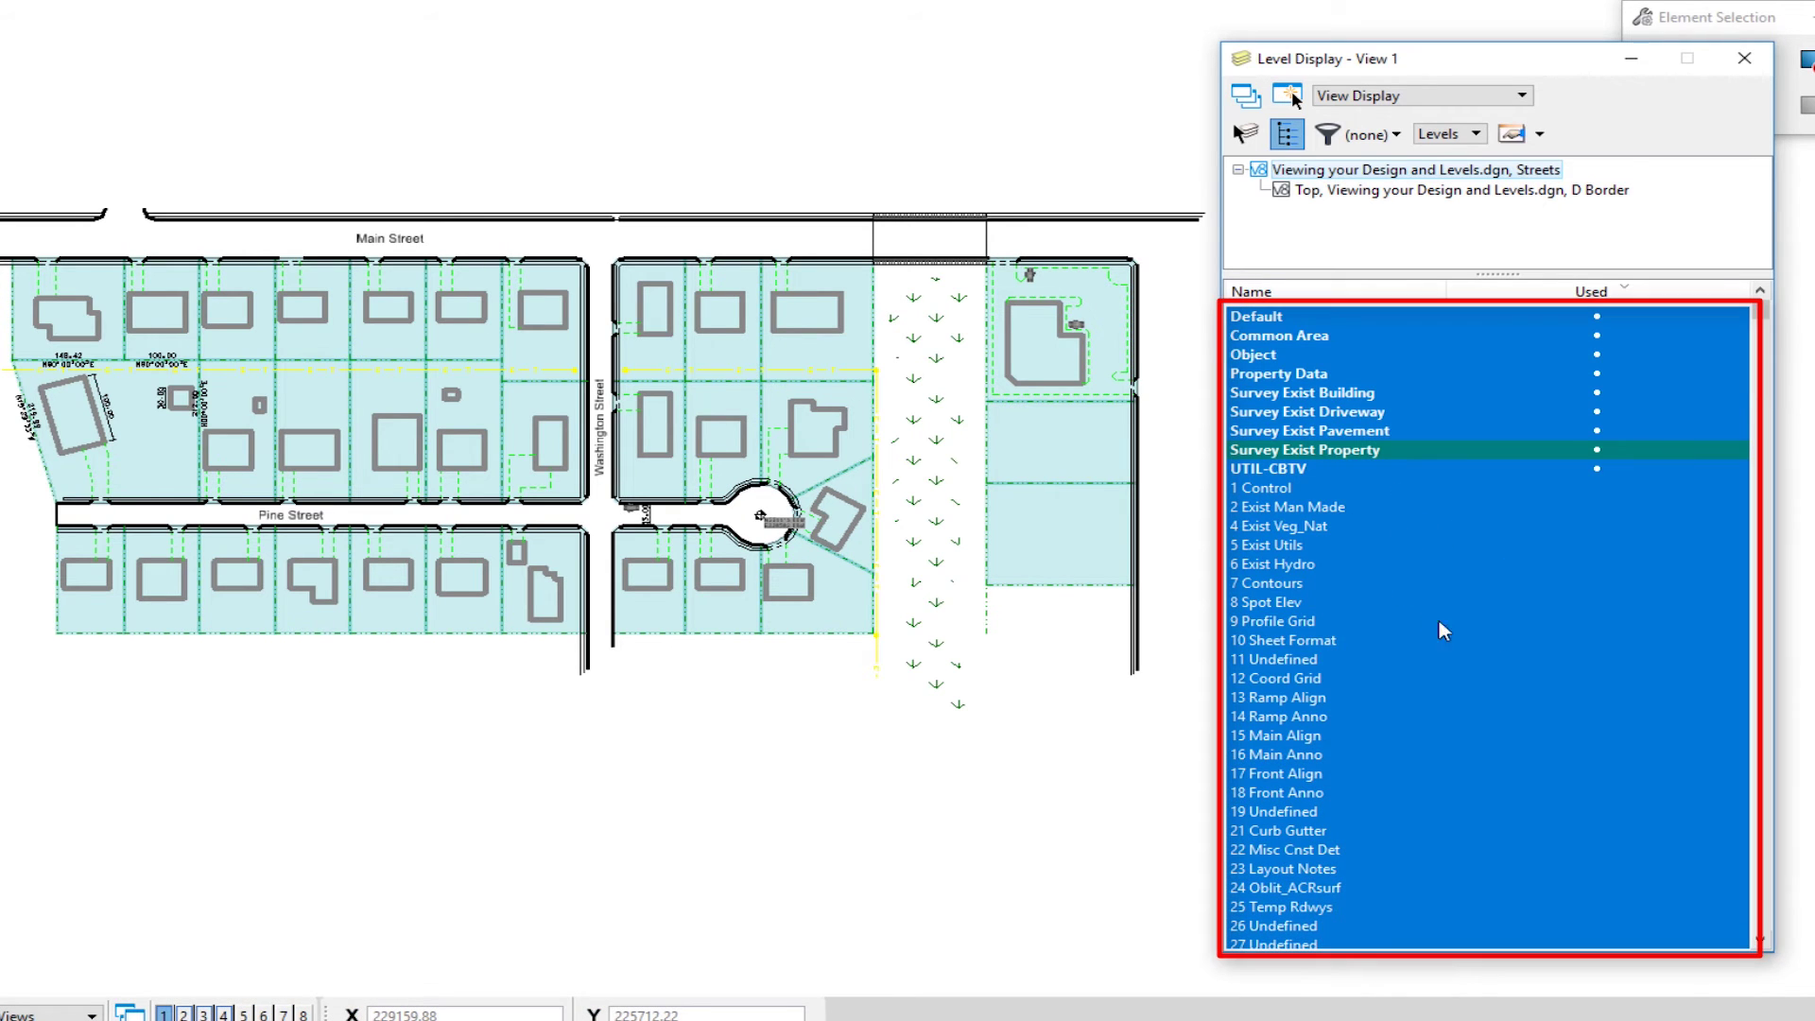
pyautogui.click(1492, 586)
pyautogui.rightClick(1490, 584)
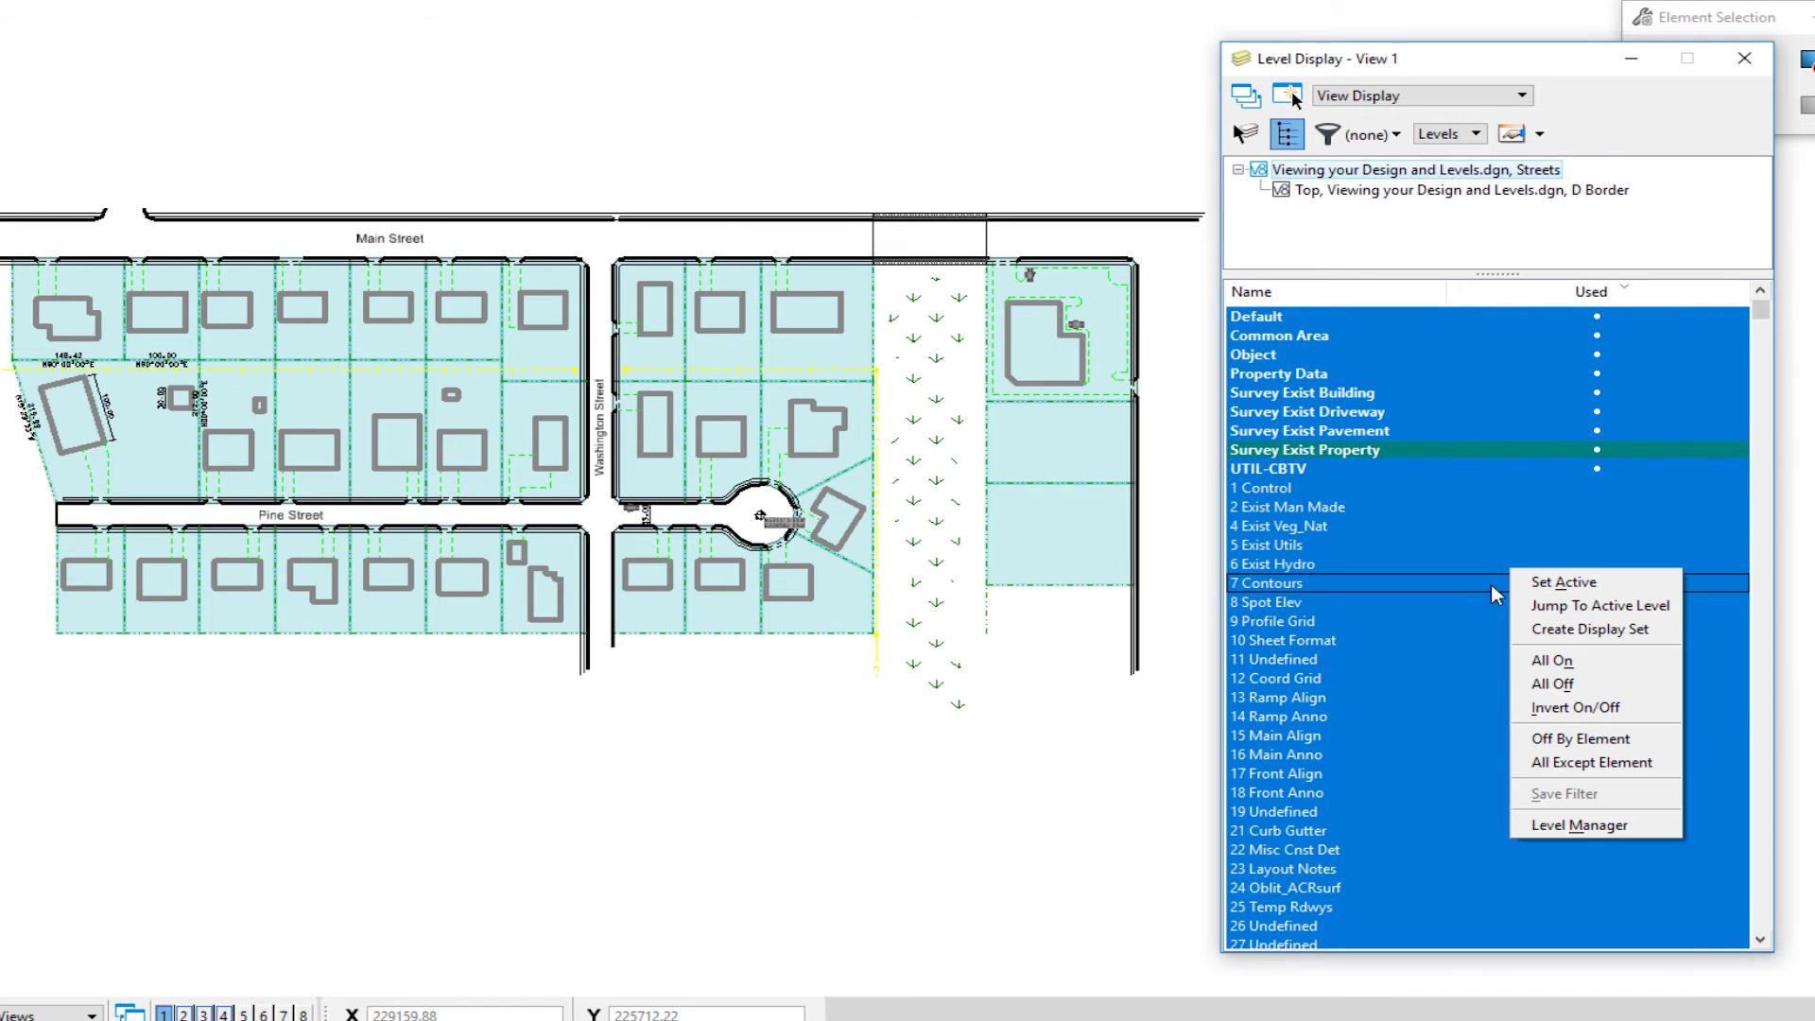
pyautogui.click(1614, 739)
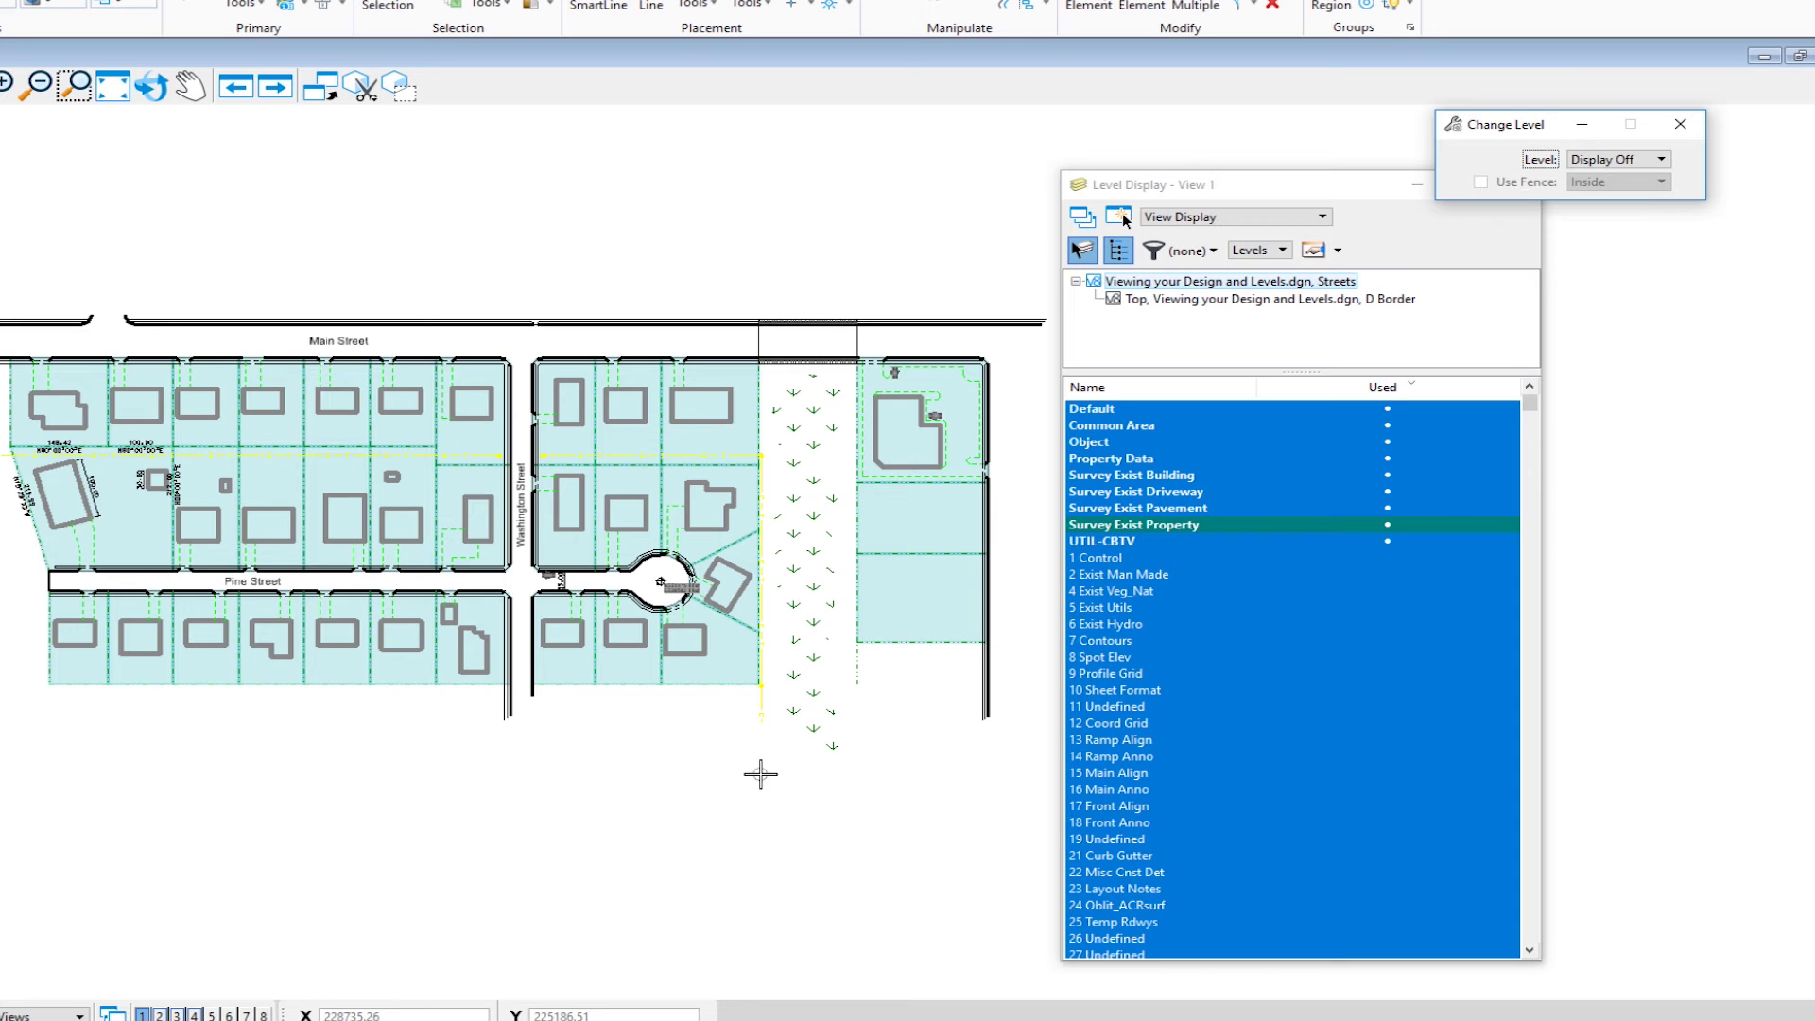
pyautogui.click(809, 691)
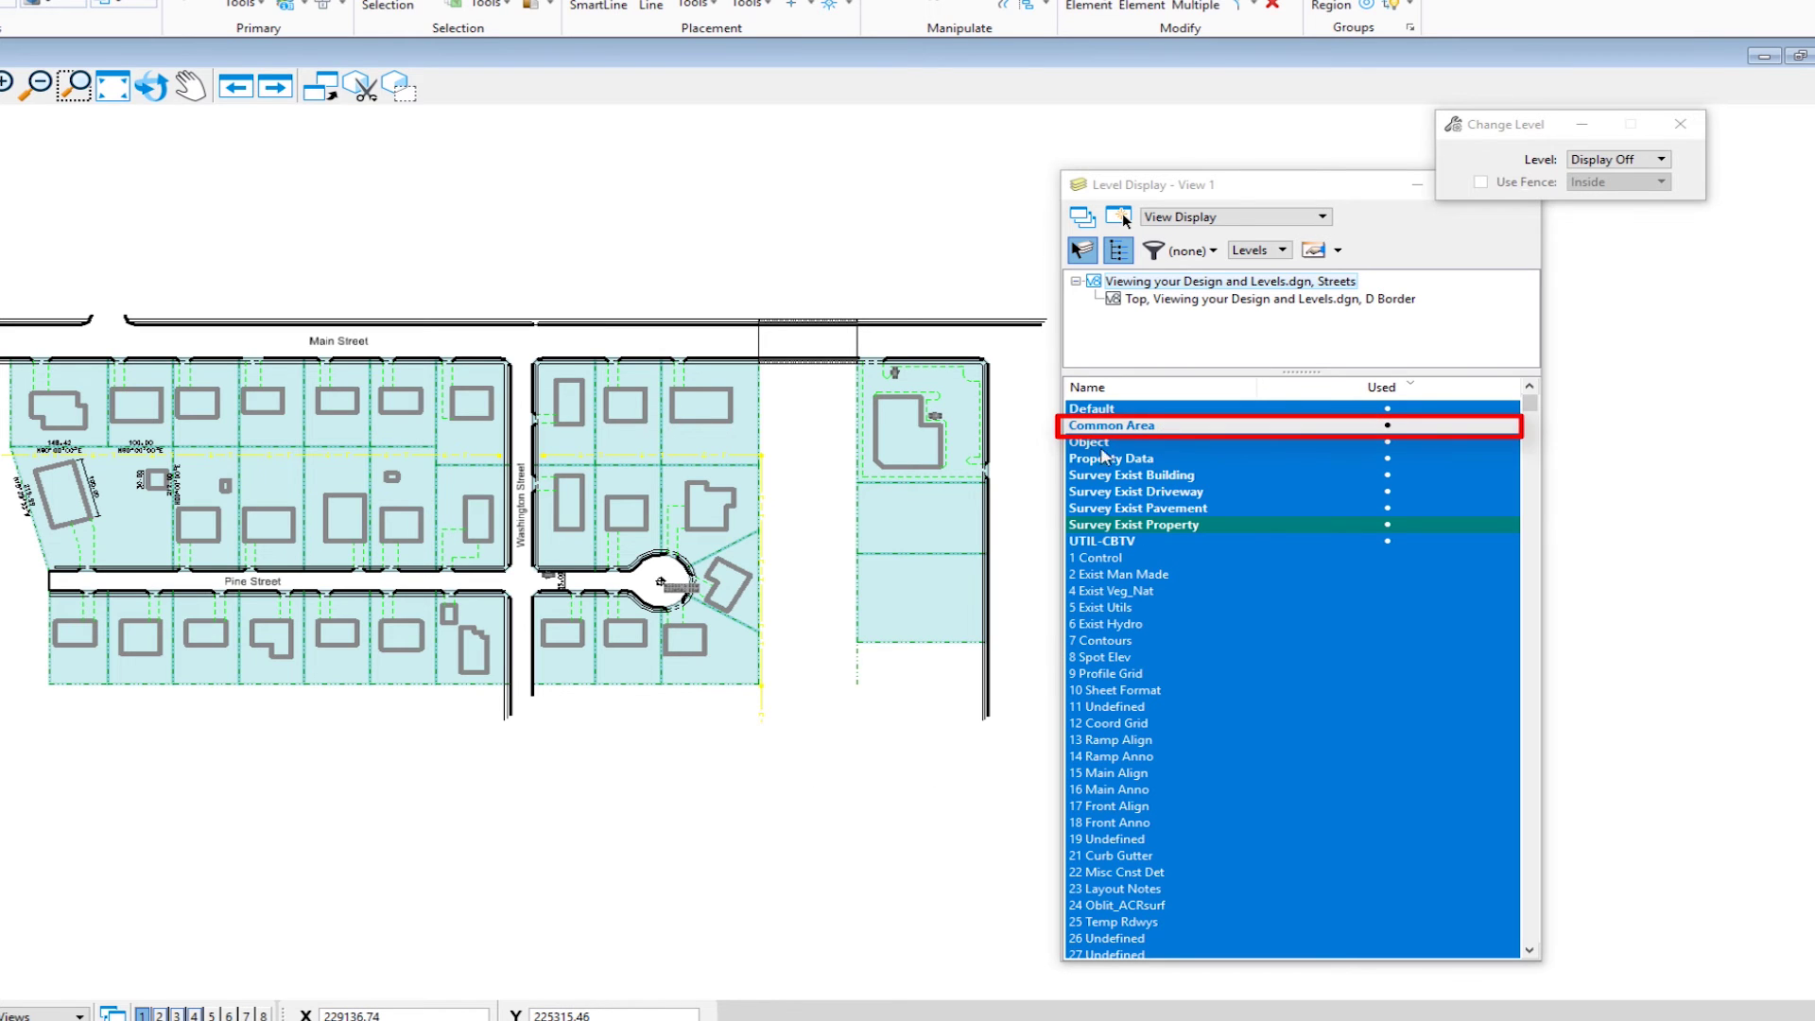
pyautogui.click(921, 602)
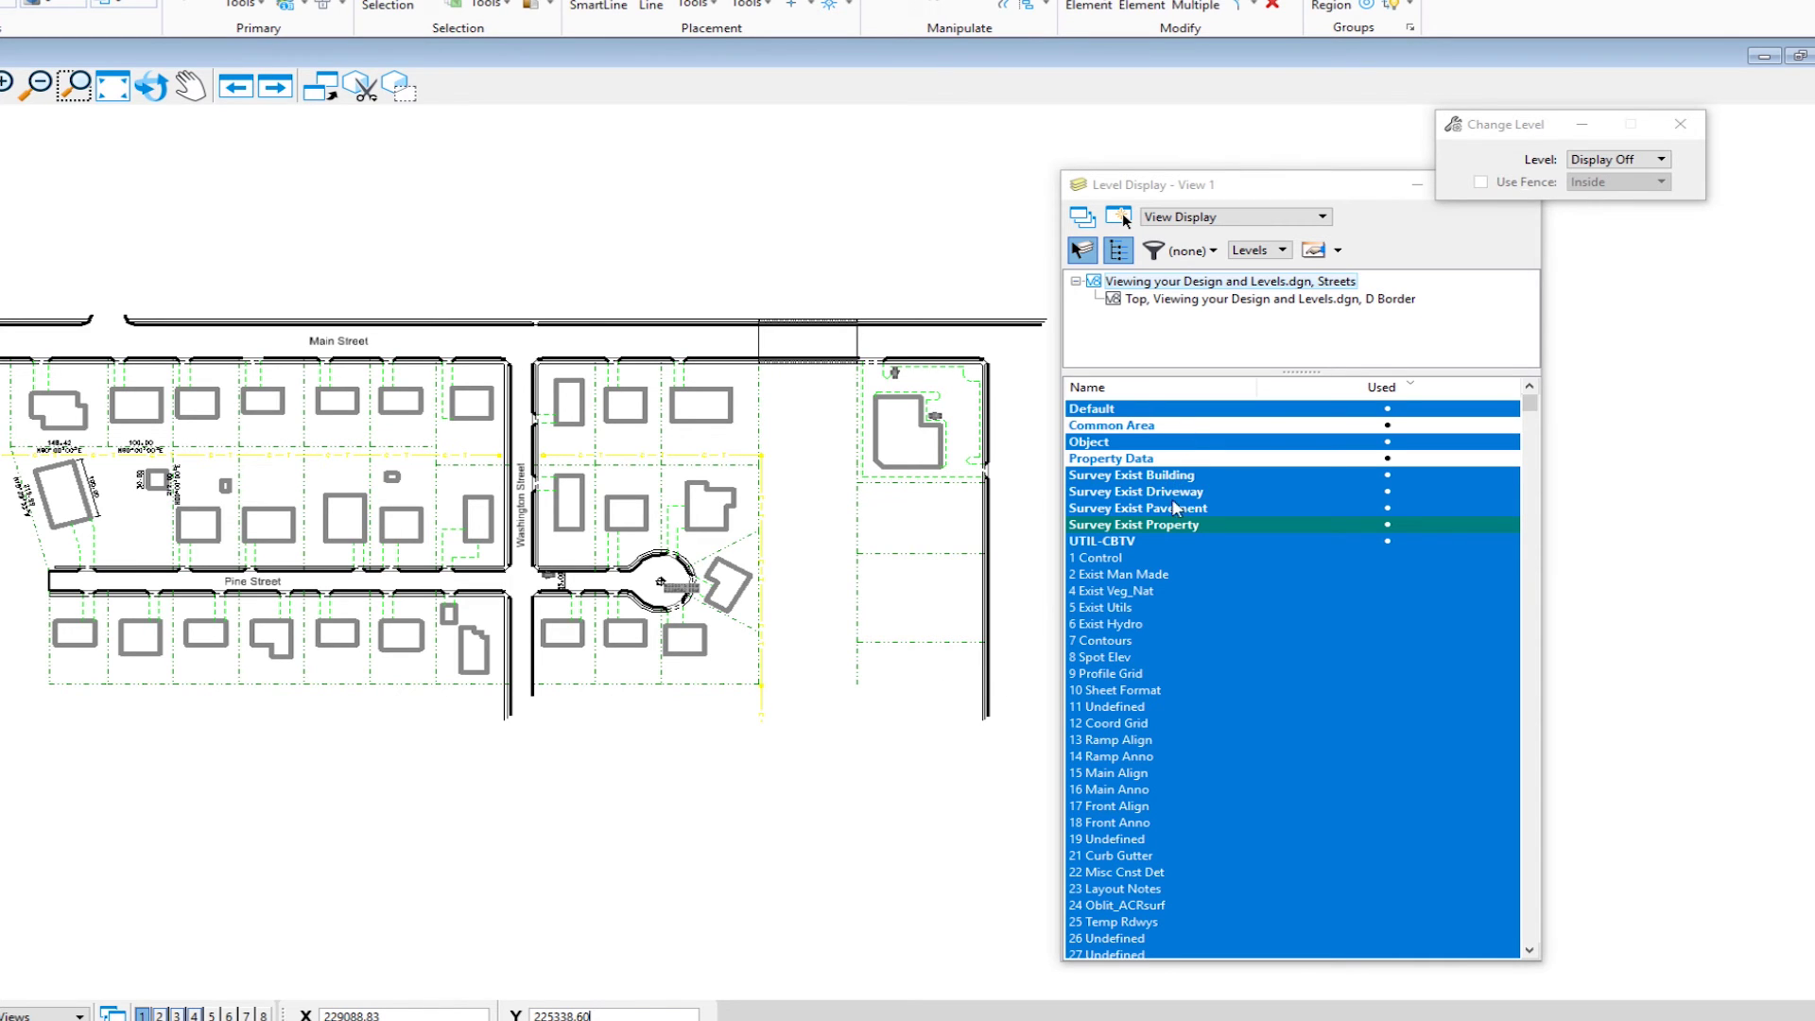
# Turn all levels back on in View 1 and close Level Display.
pyautogui.rightClick(1189, 571)
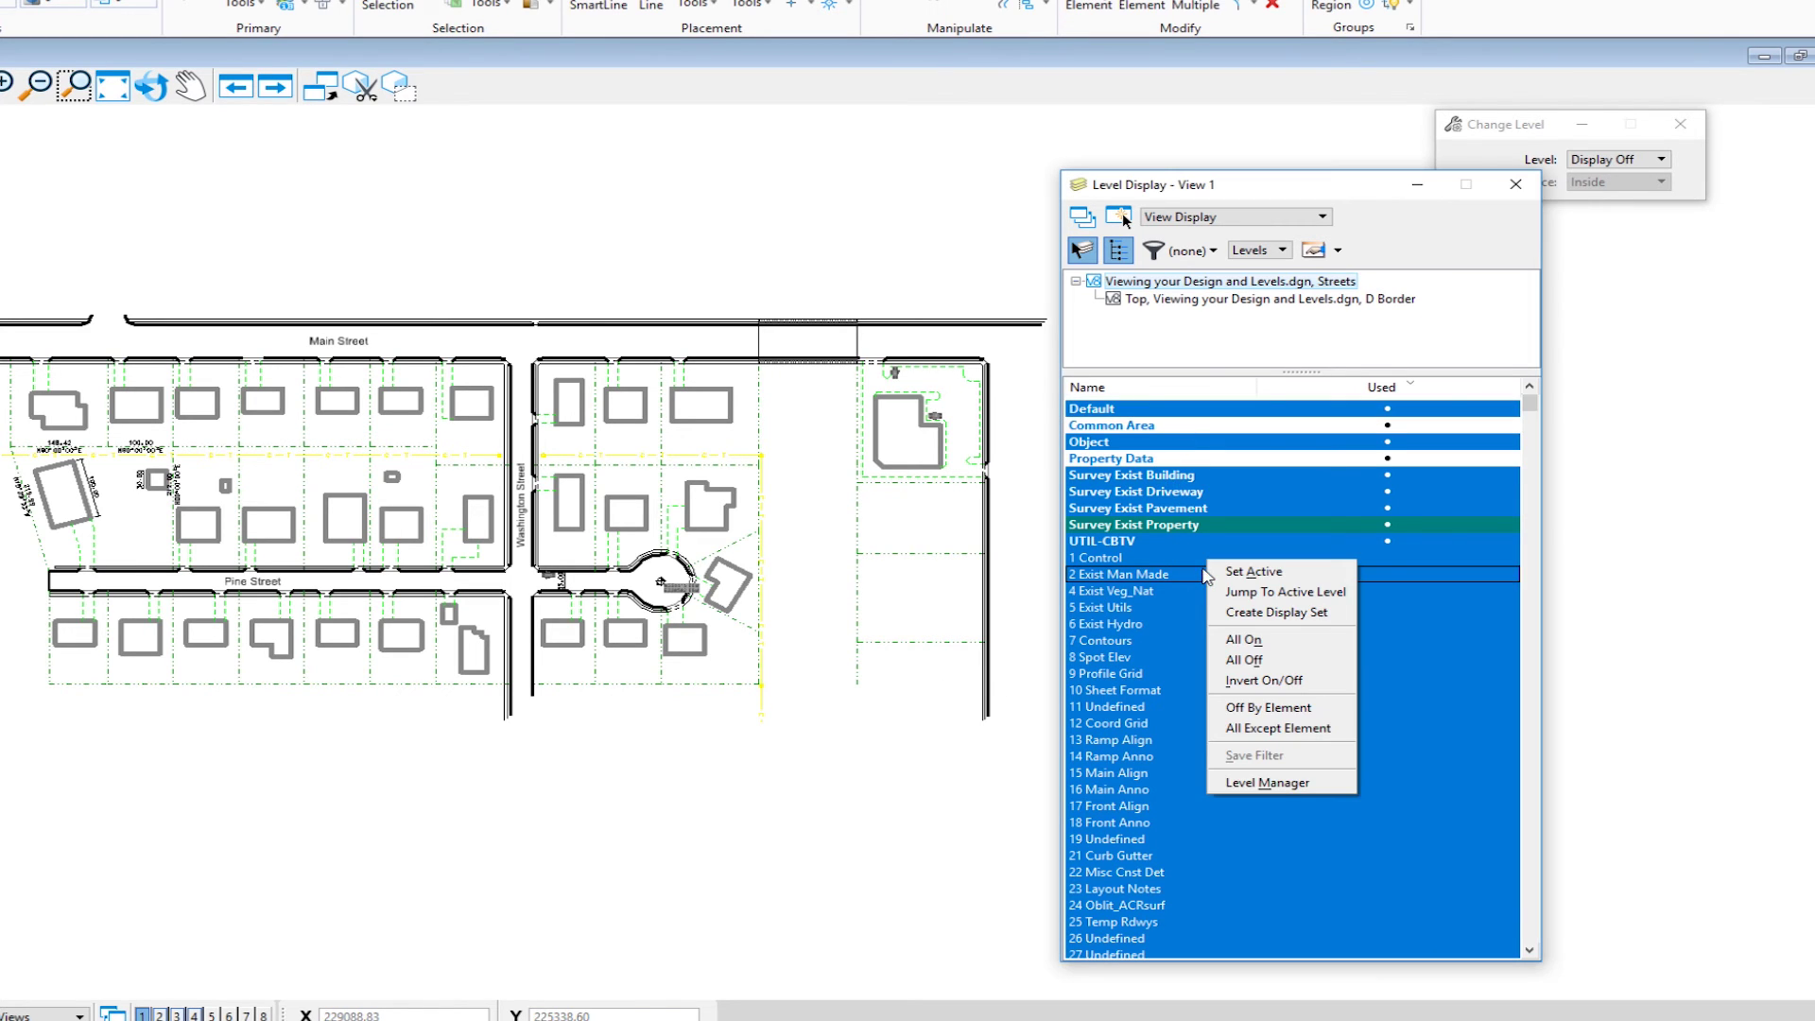
pyautogui.click(1242, 641)
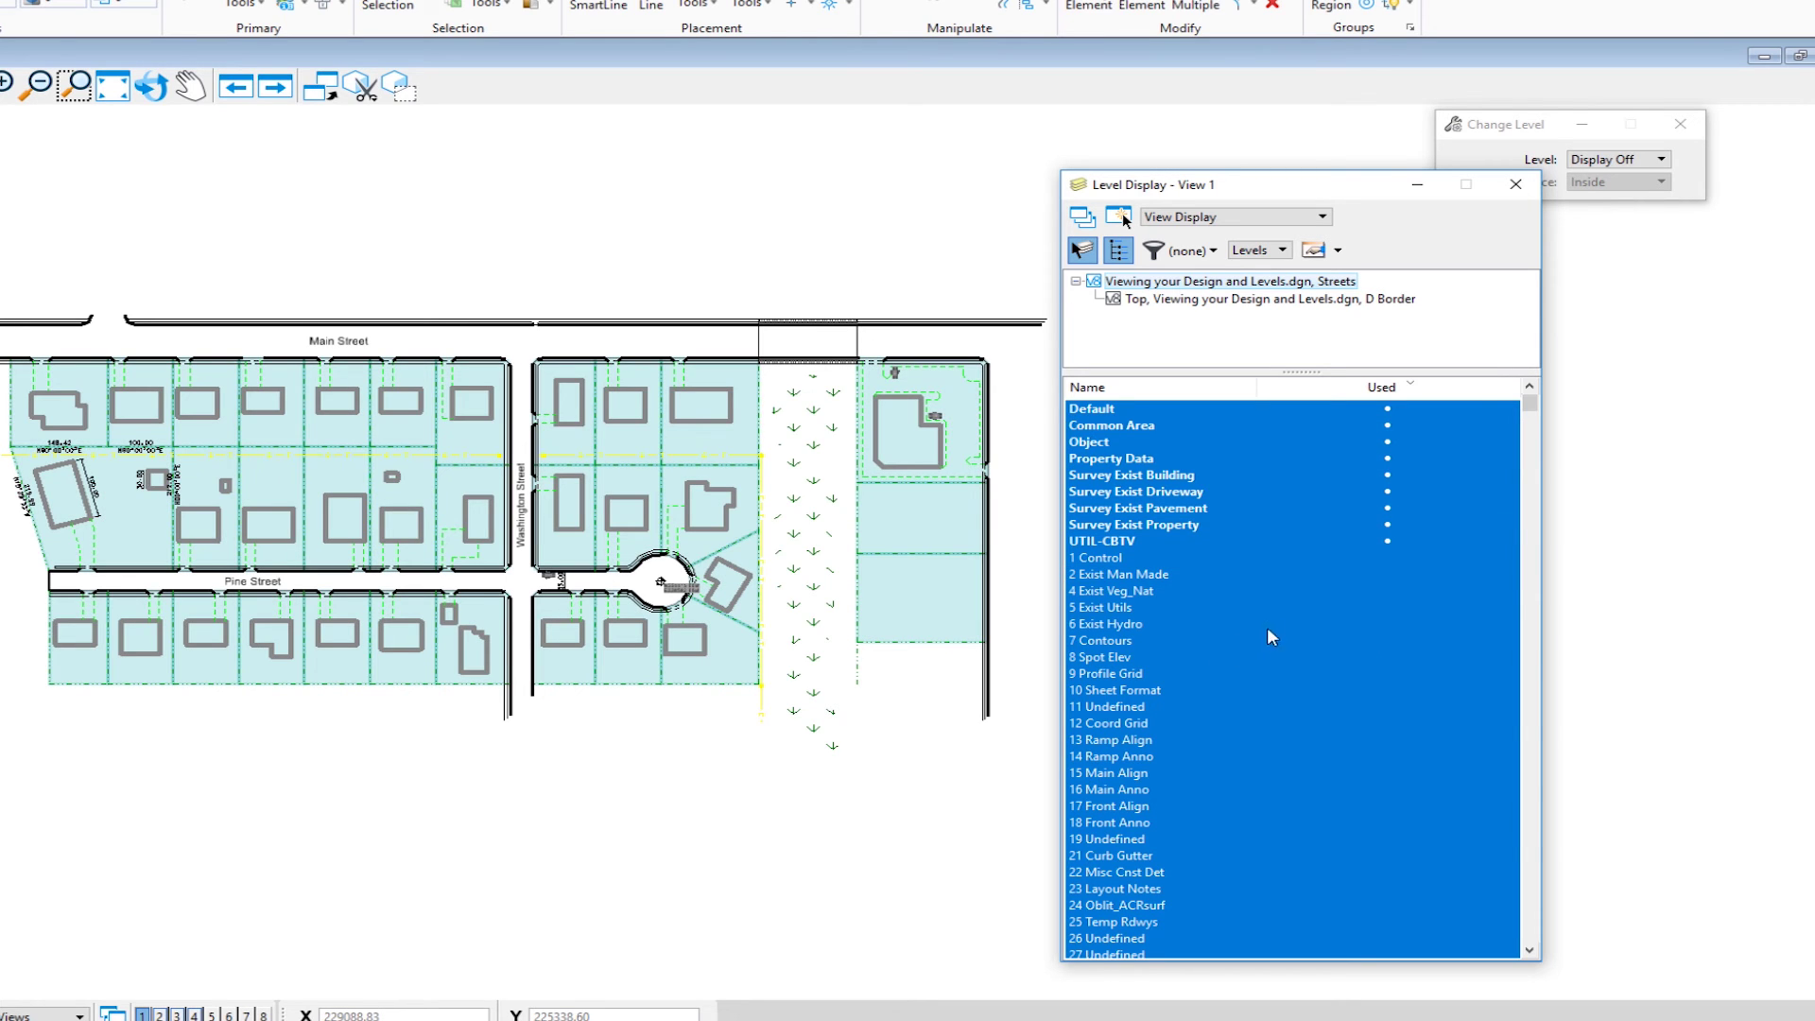
pyautogui.click(1516, 184)
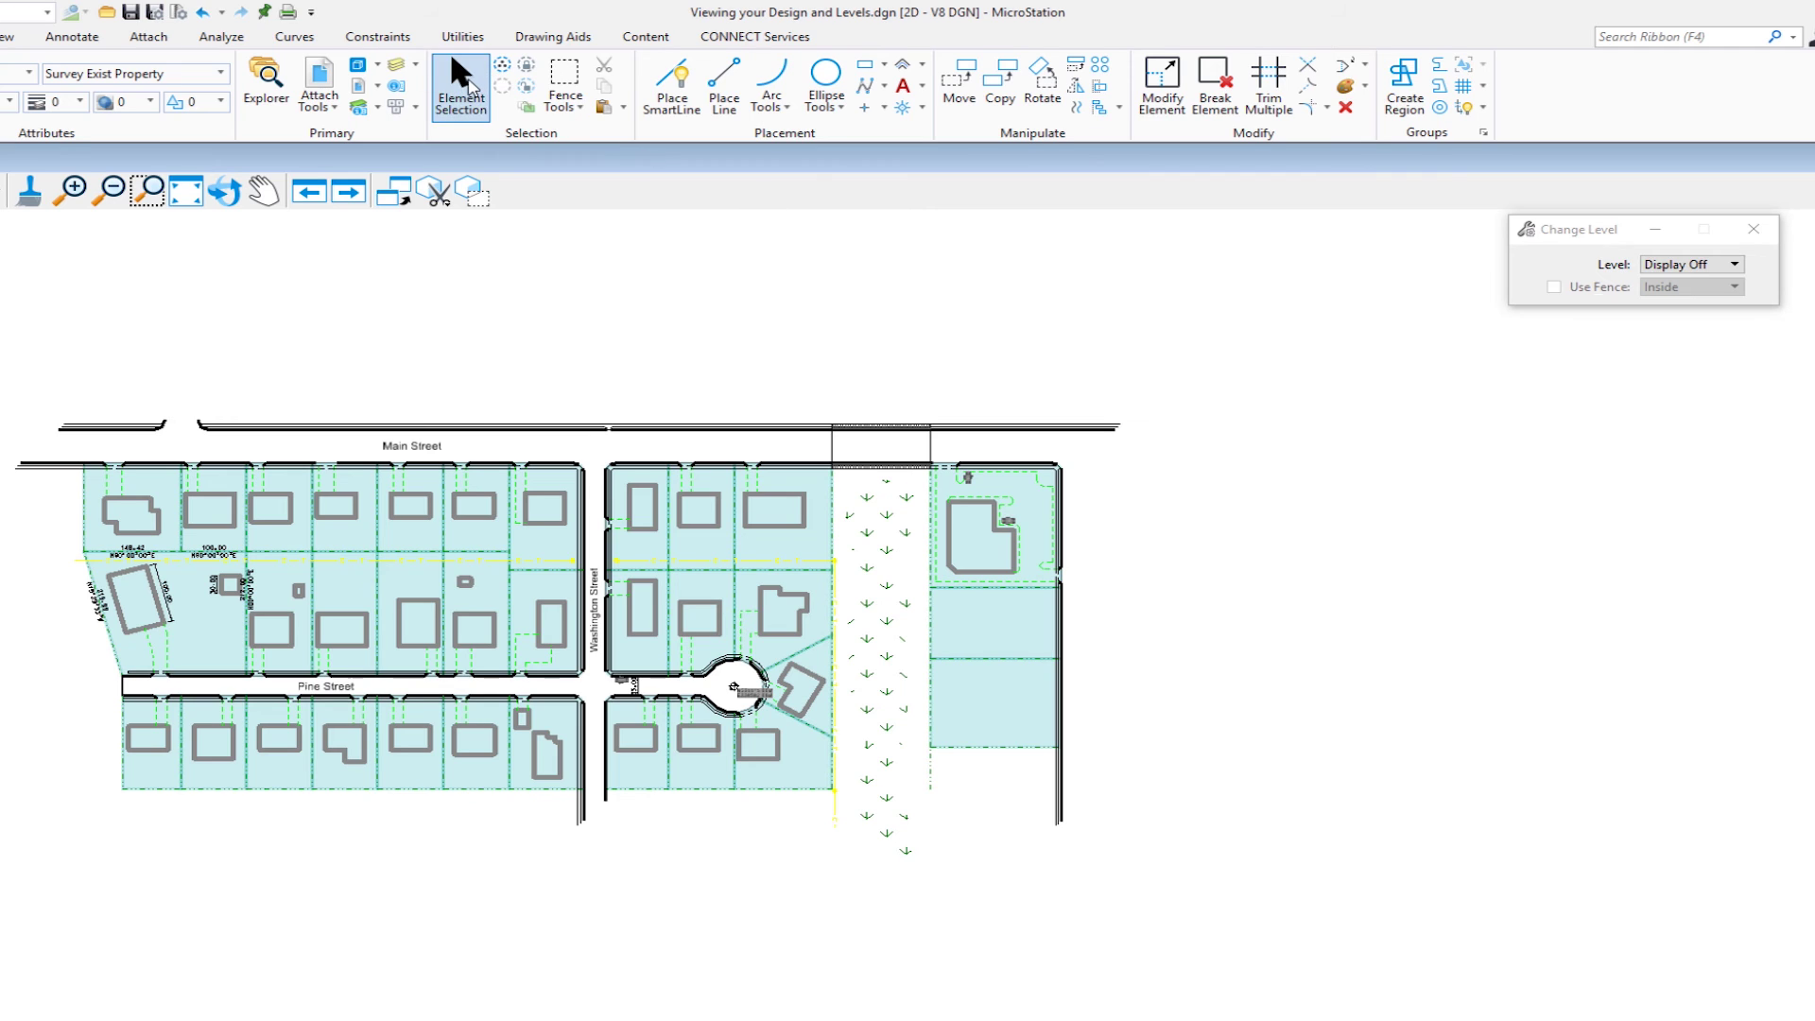
# Turn off the Property Data level by picking a shaded lot with Level Off, and restore its display with View Previous.
pyautogui.click(461, 84)
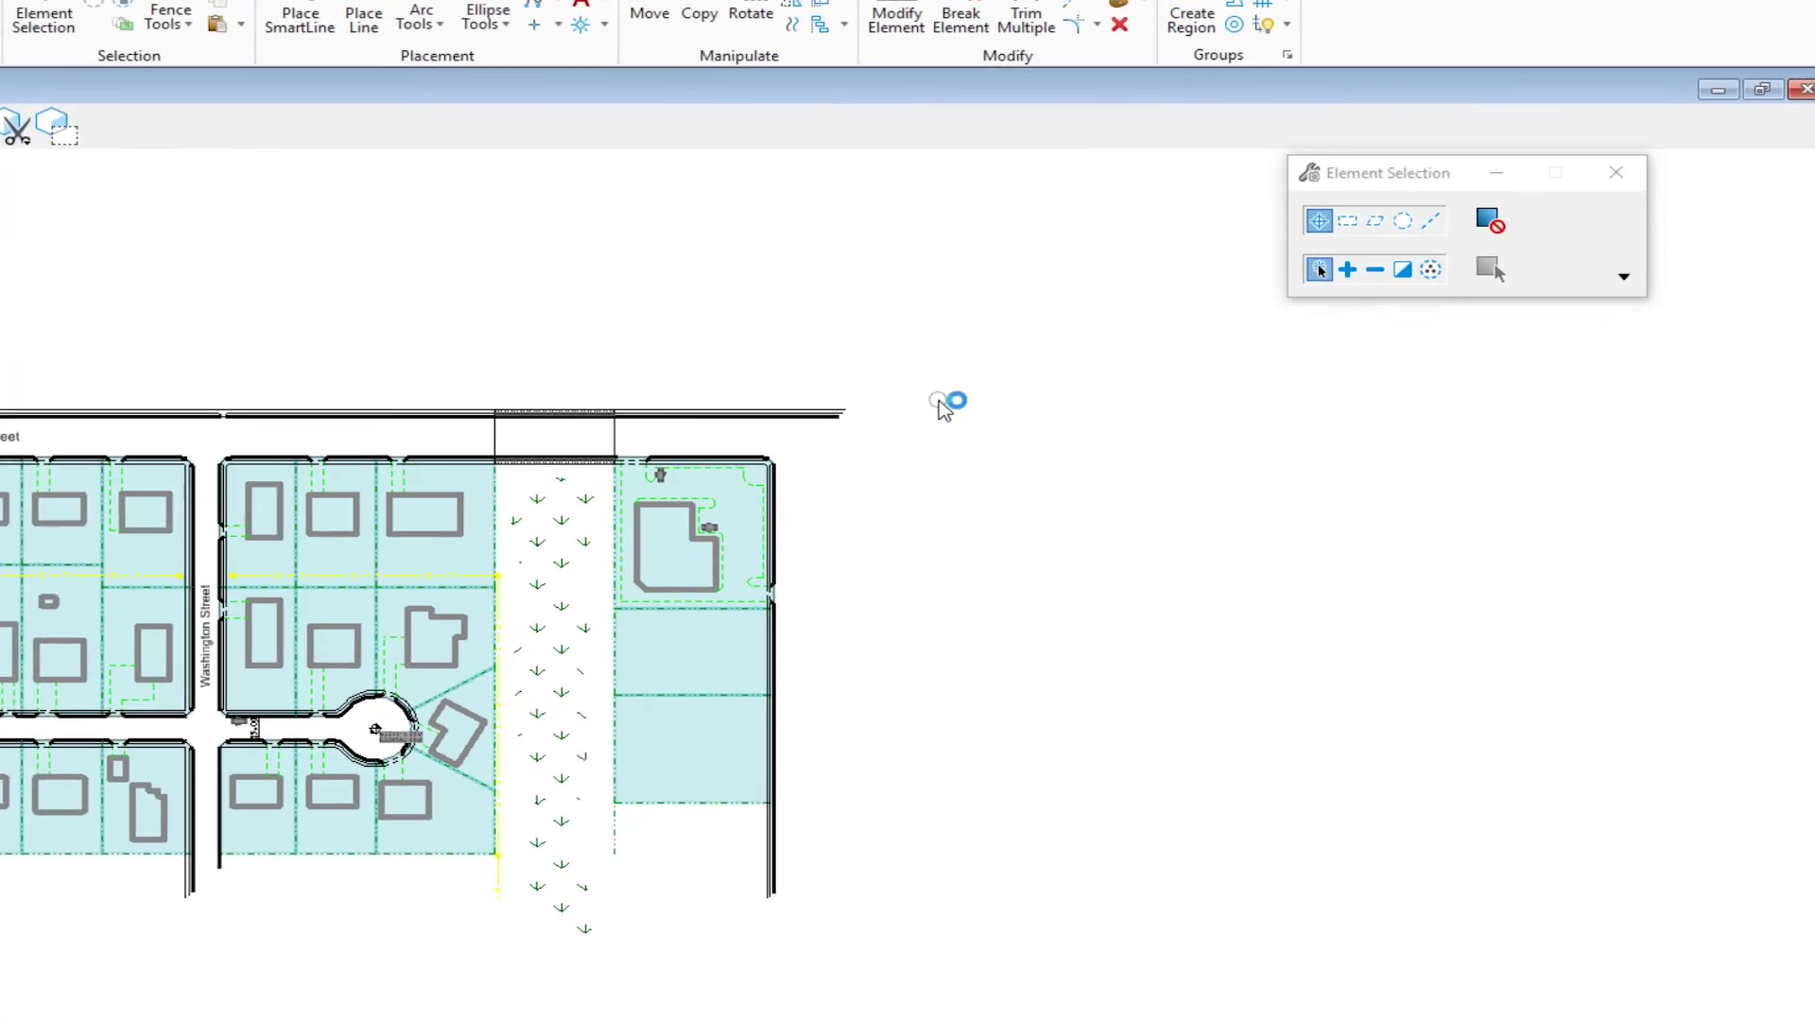
pyautogui.rightClick(1200, 423)
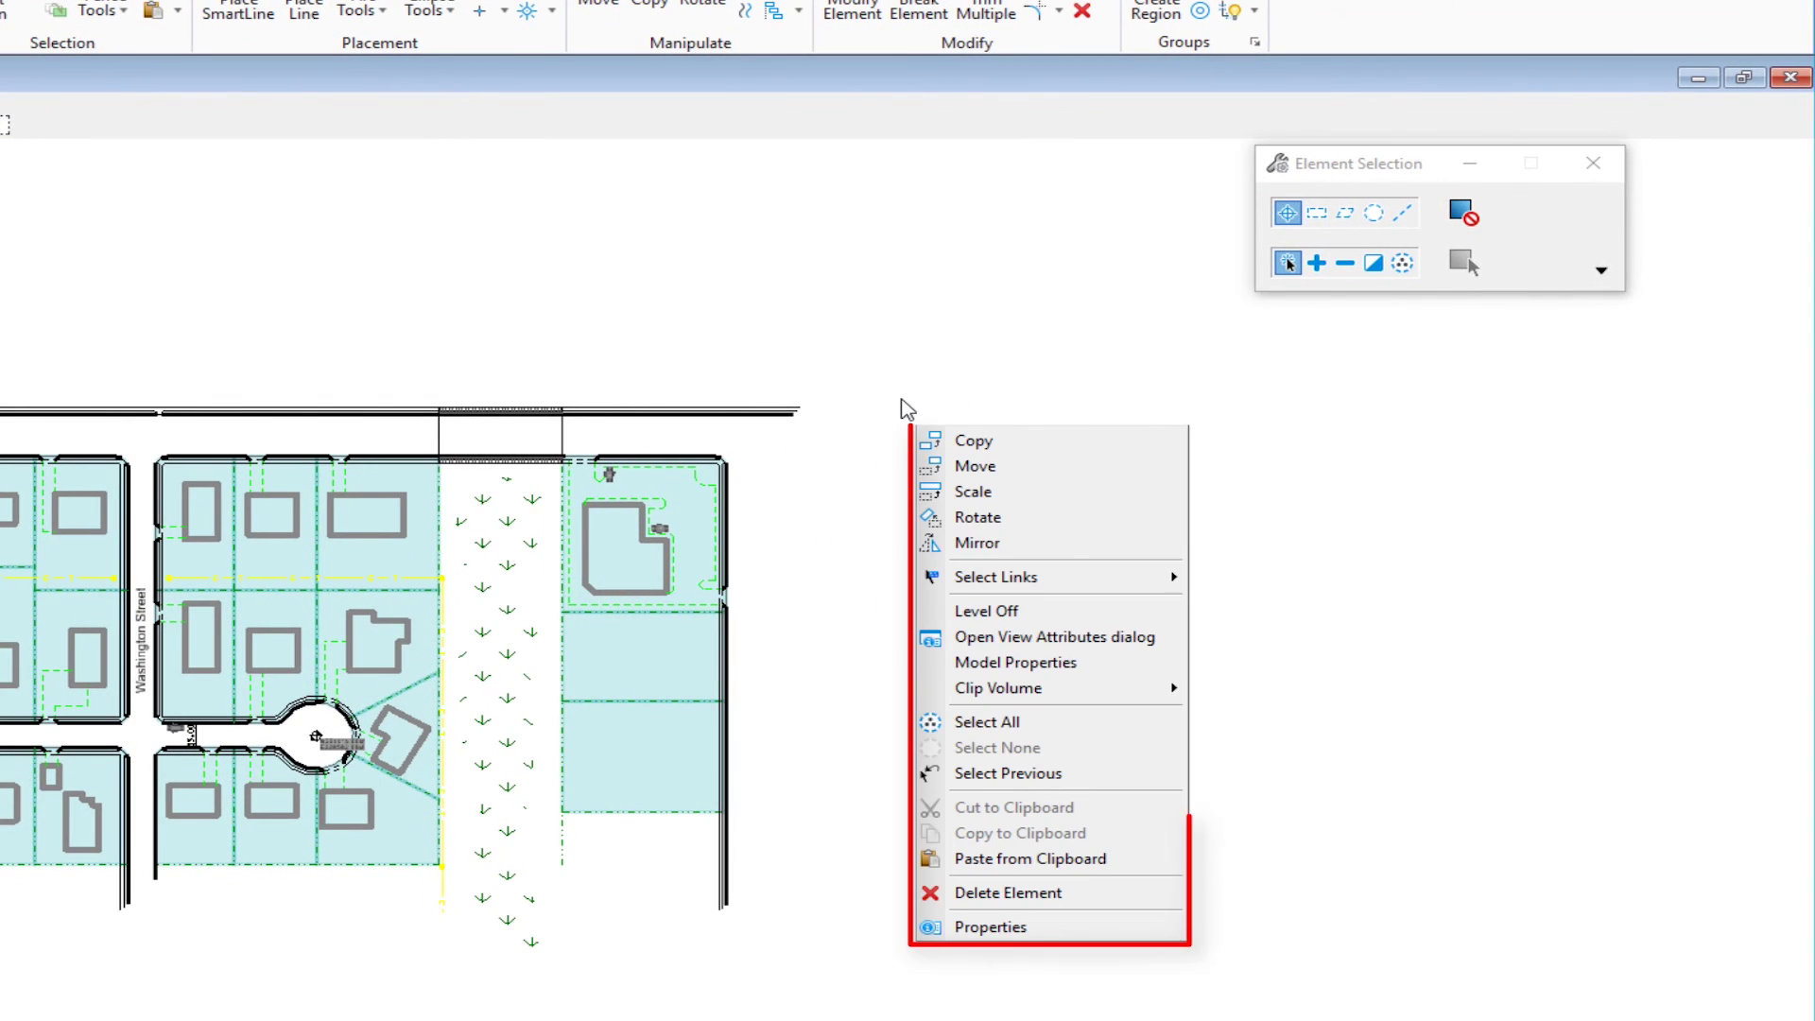
pyautogui.click(1010, 619)
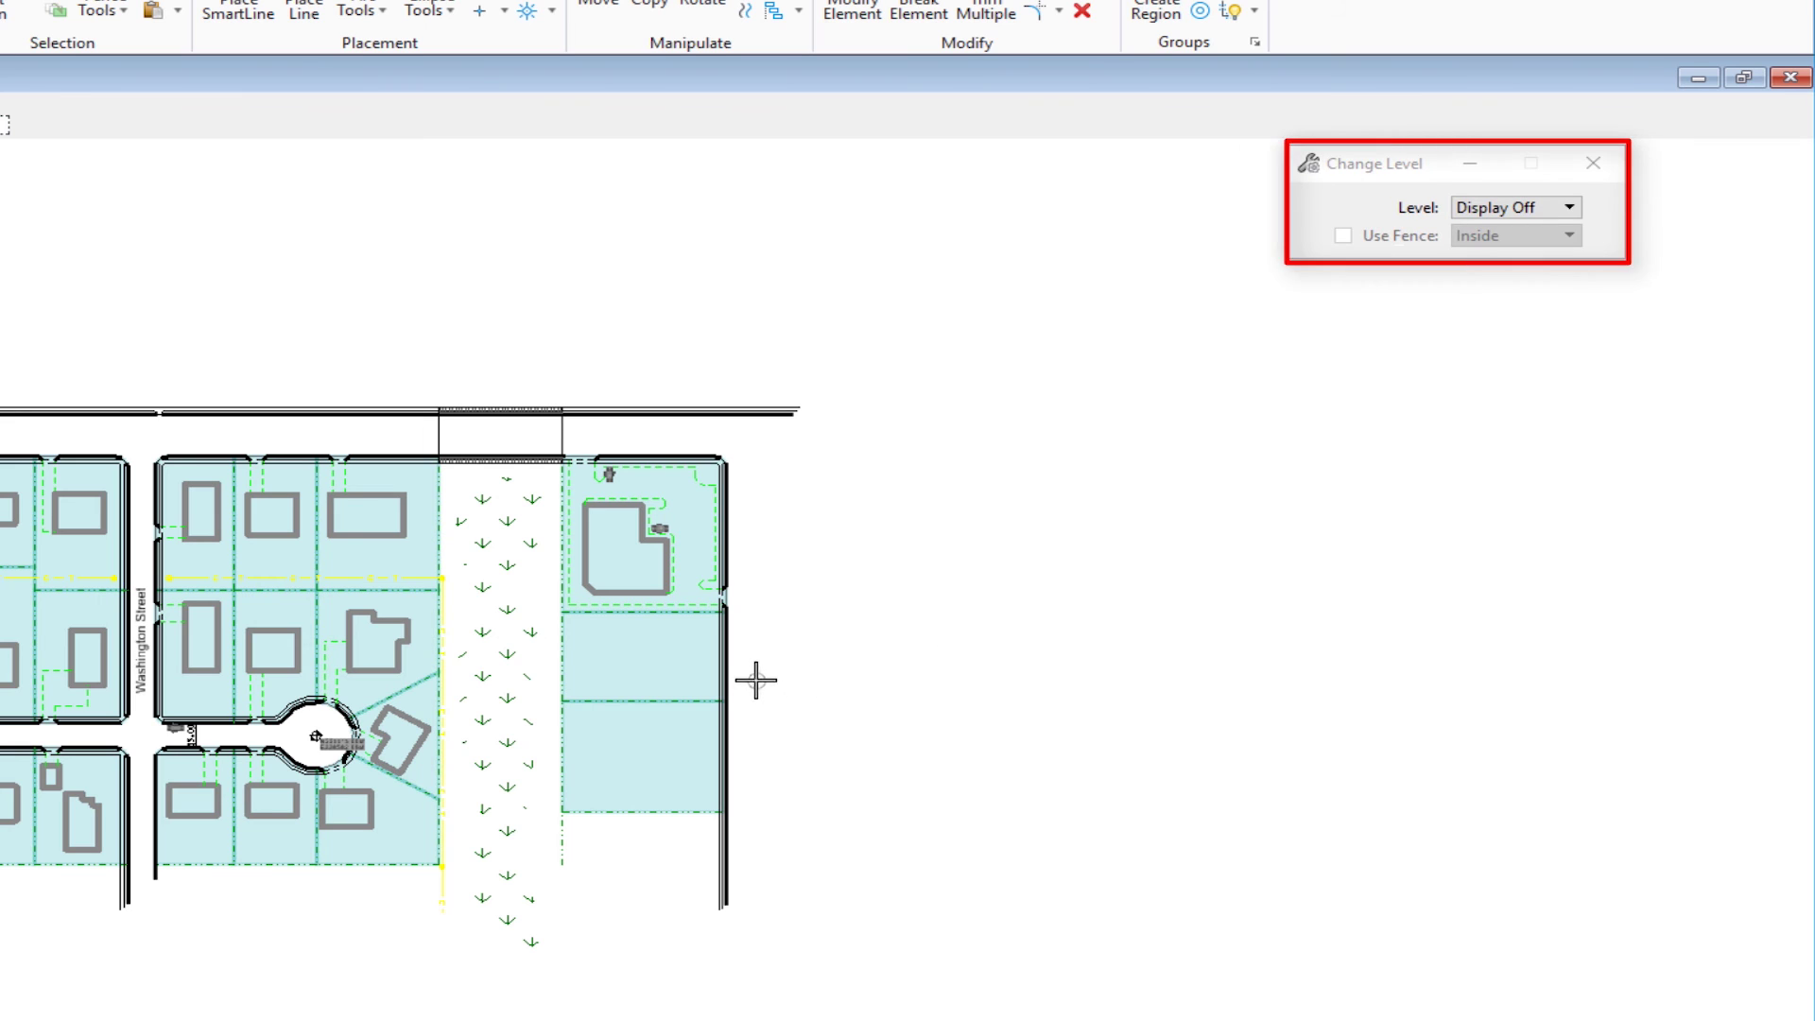
pyautogui.click(640, 656)
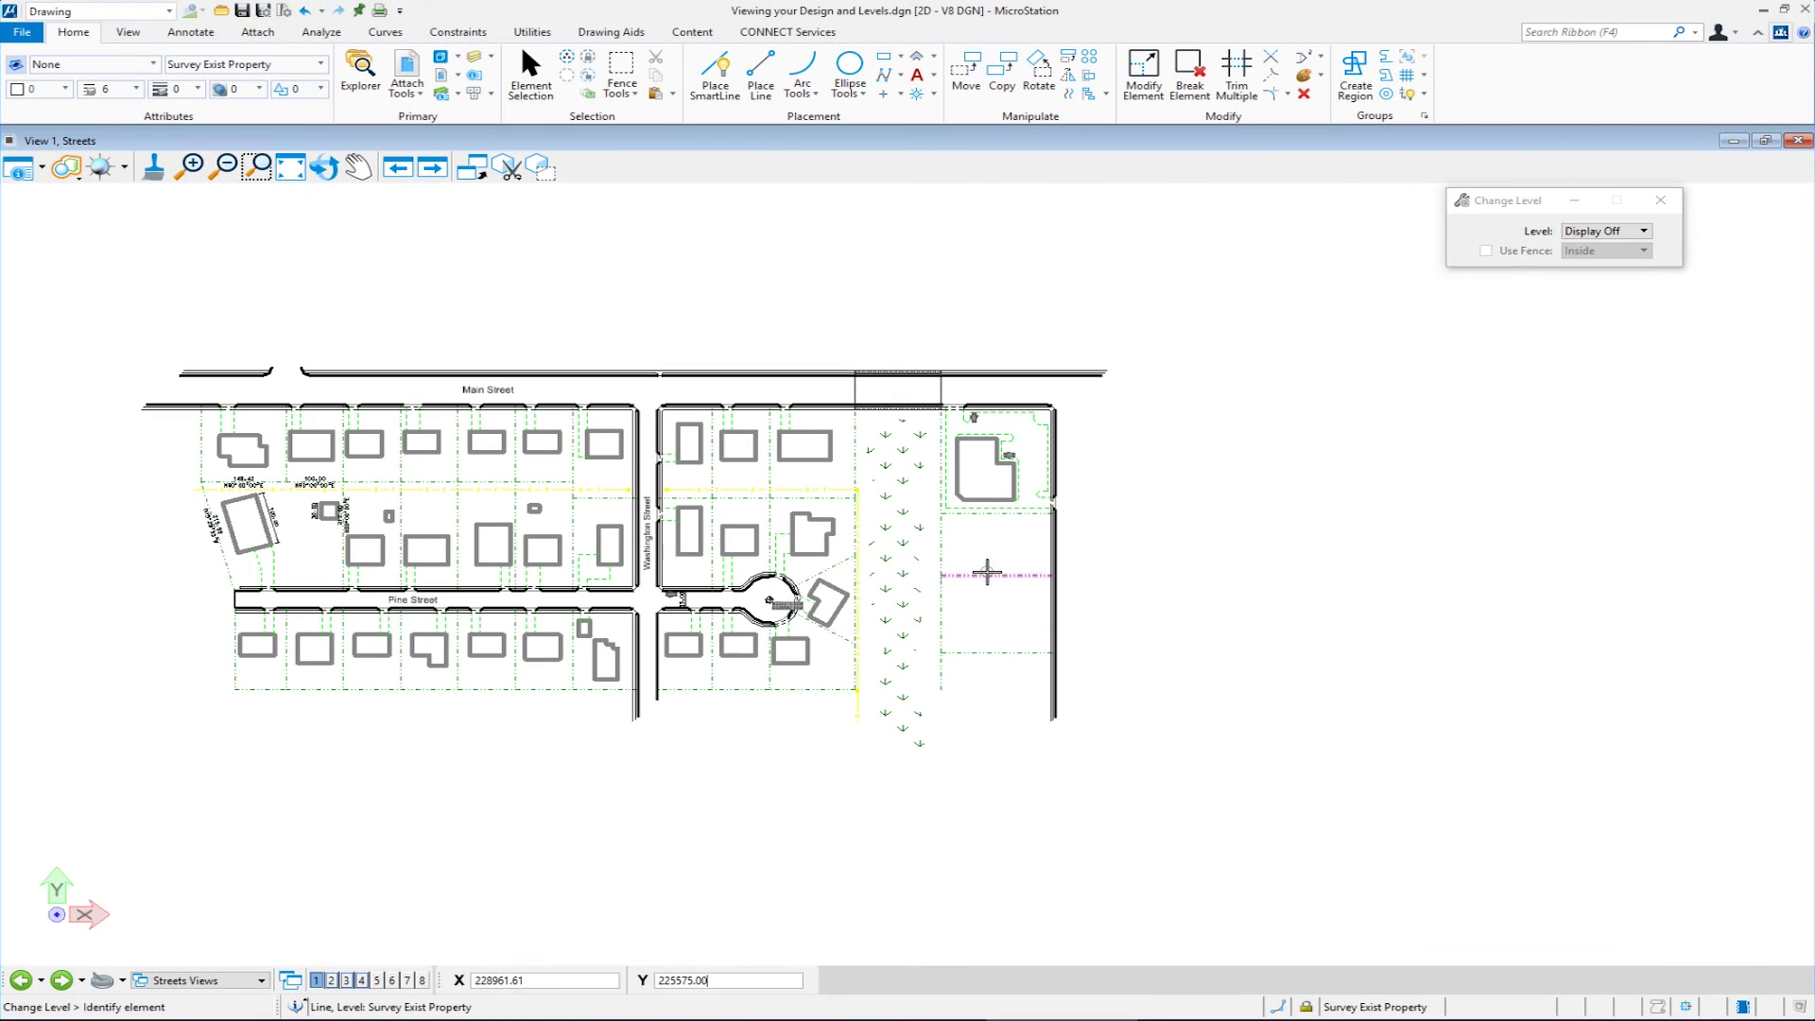
pyautogui.click(811, 538)
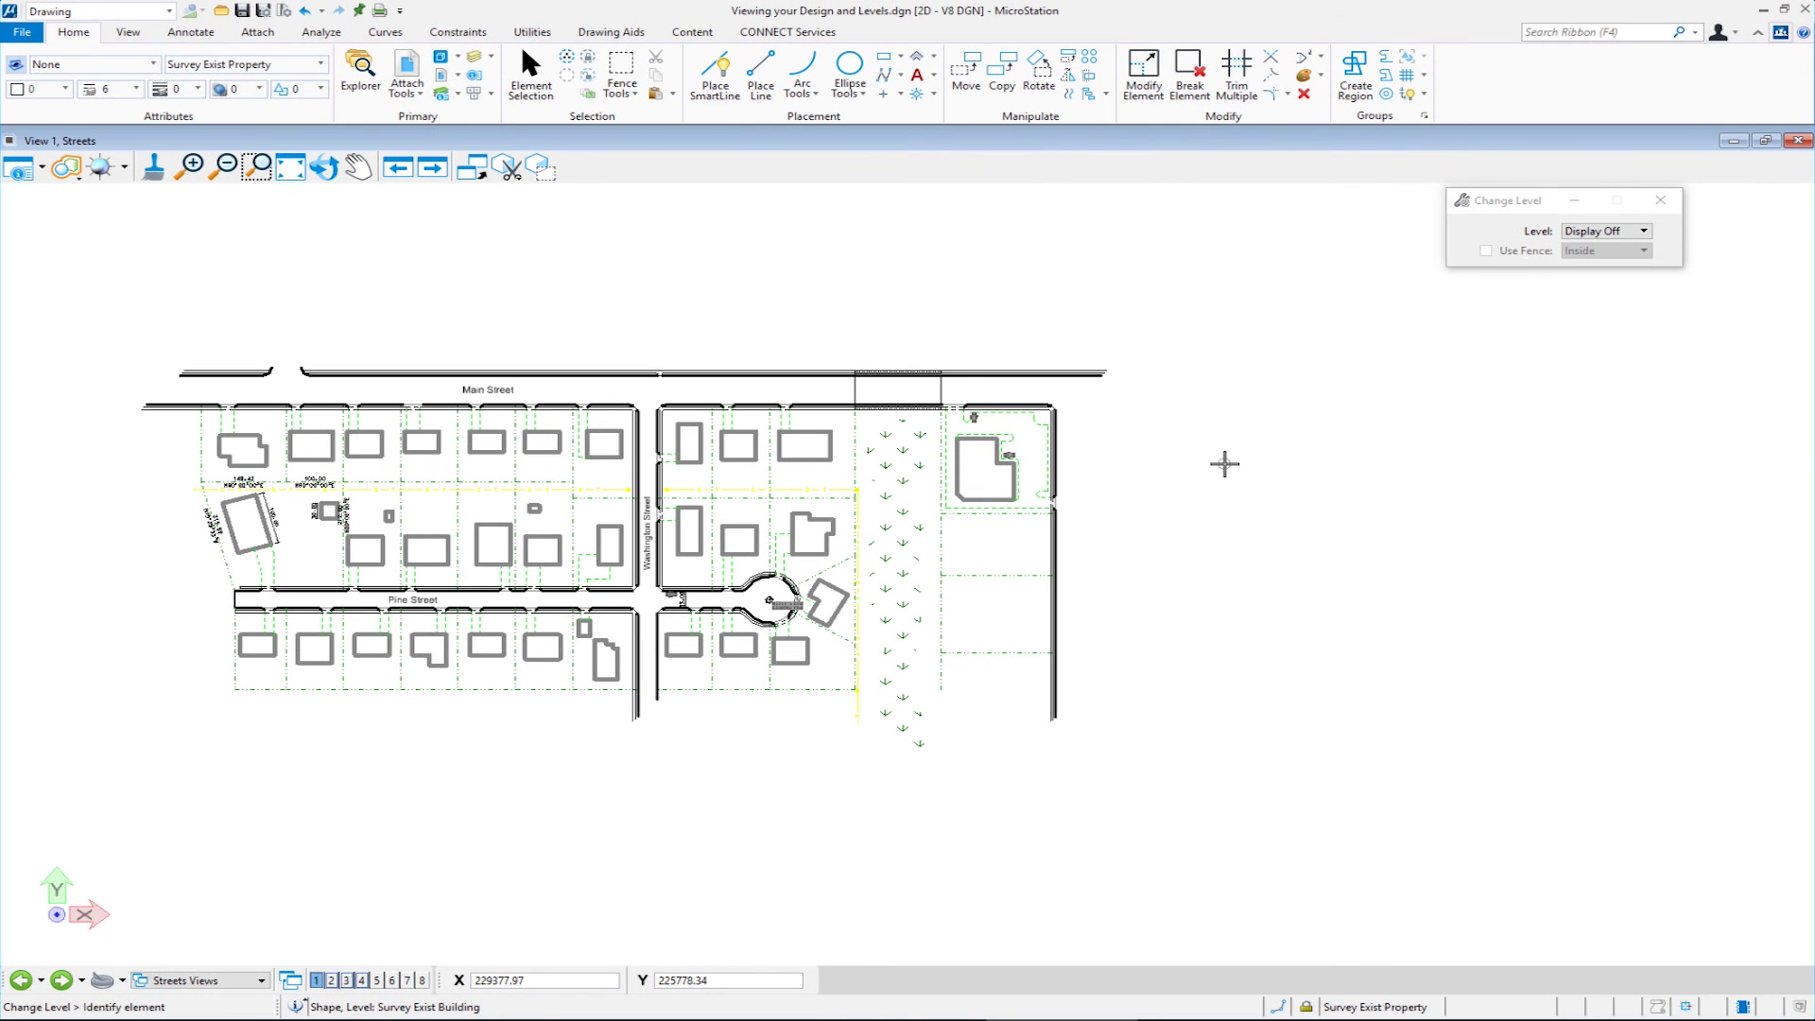
pyautogui.moveTo(1225, 463)
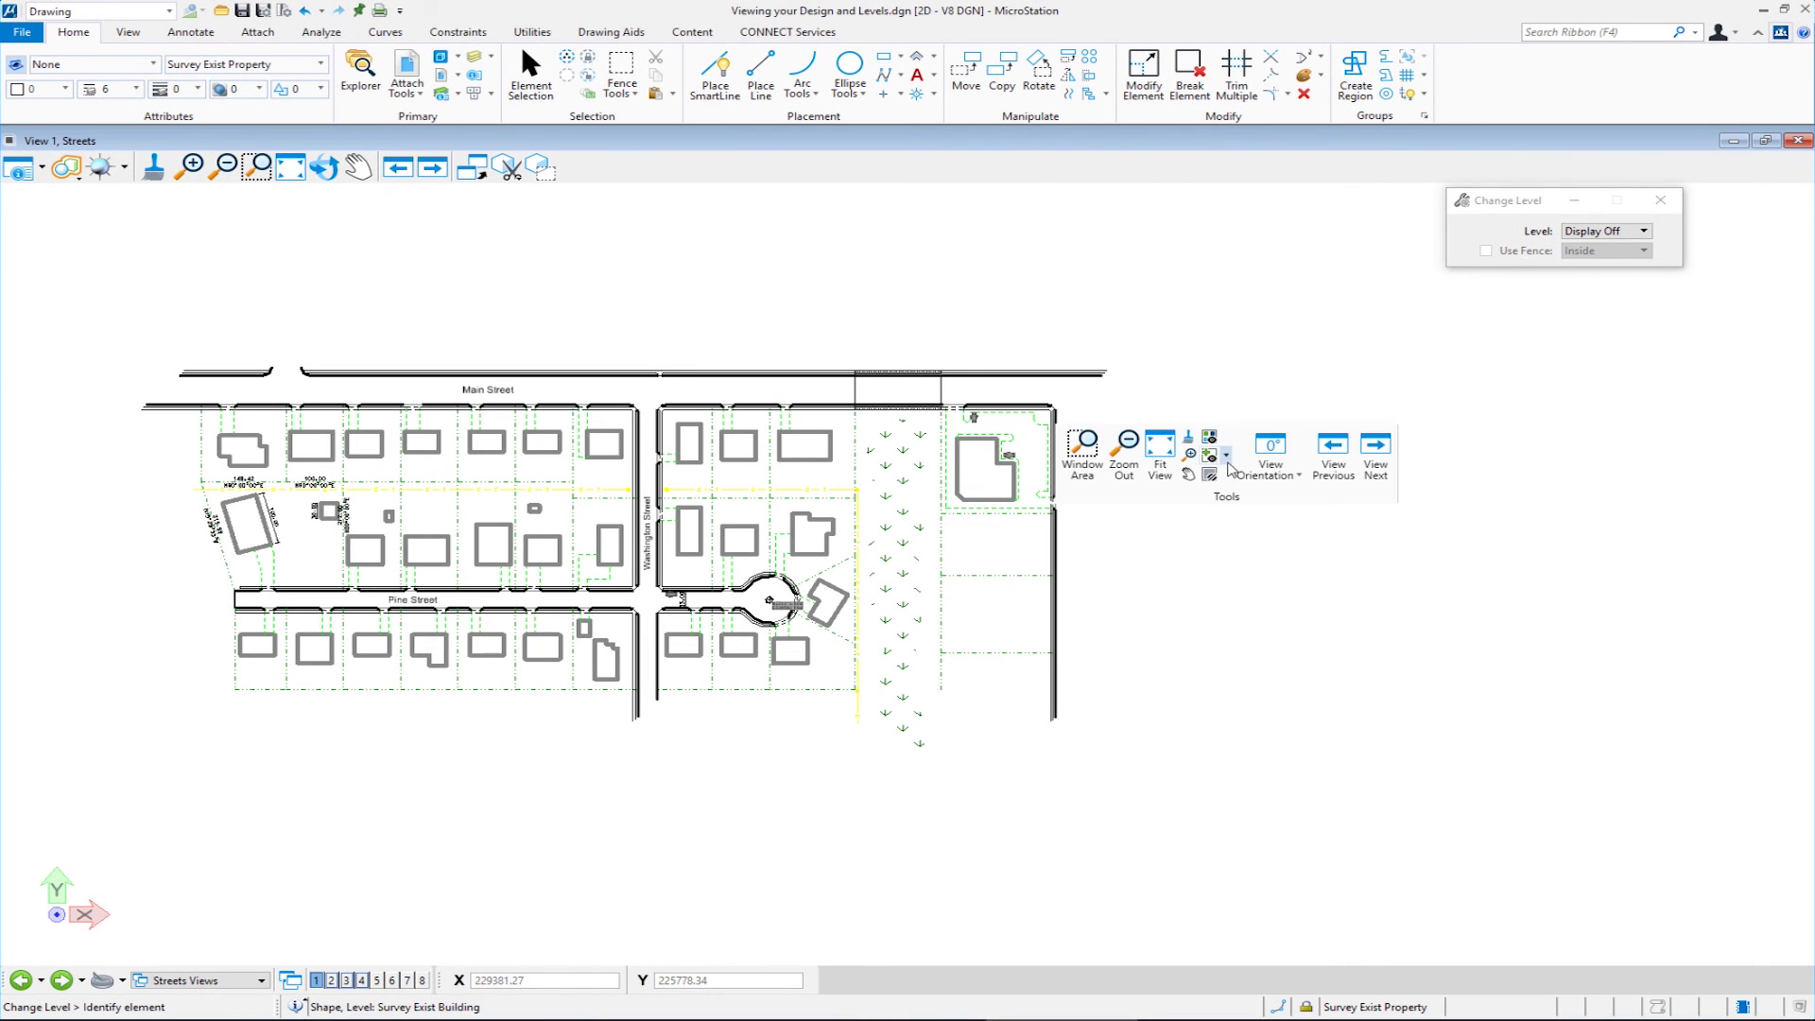
pyautogui.click(1330, 456)
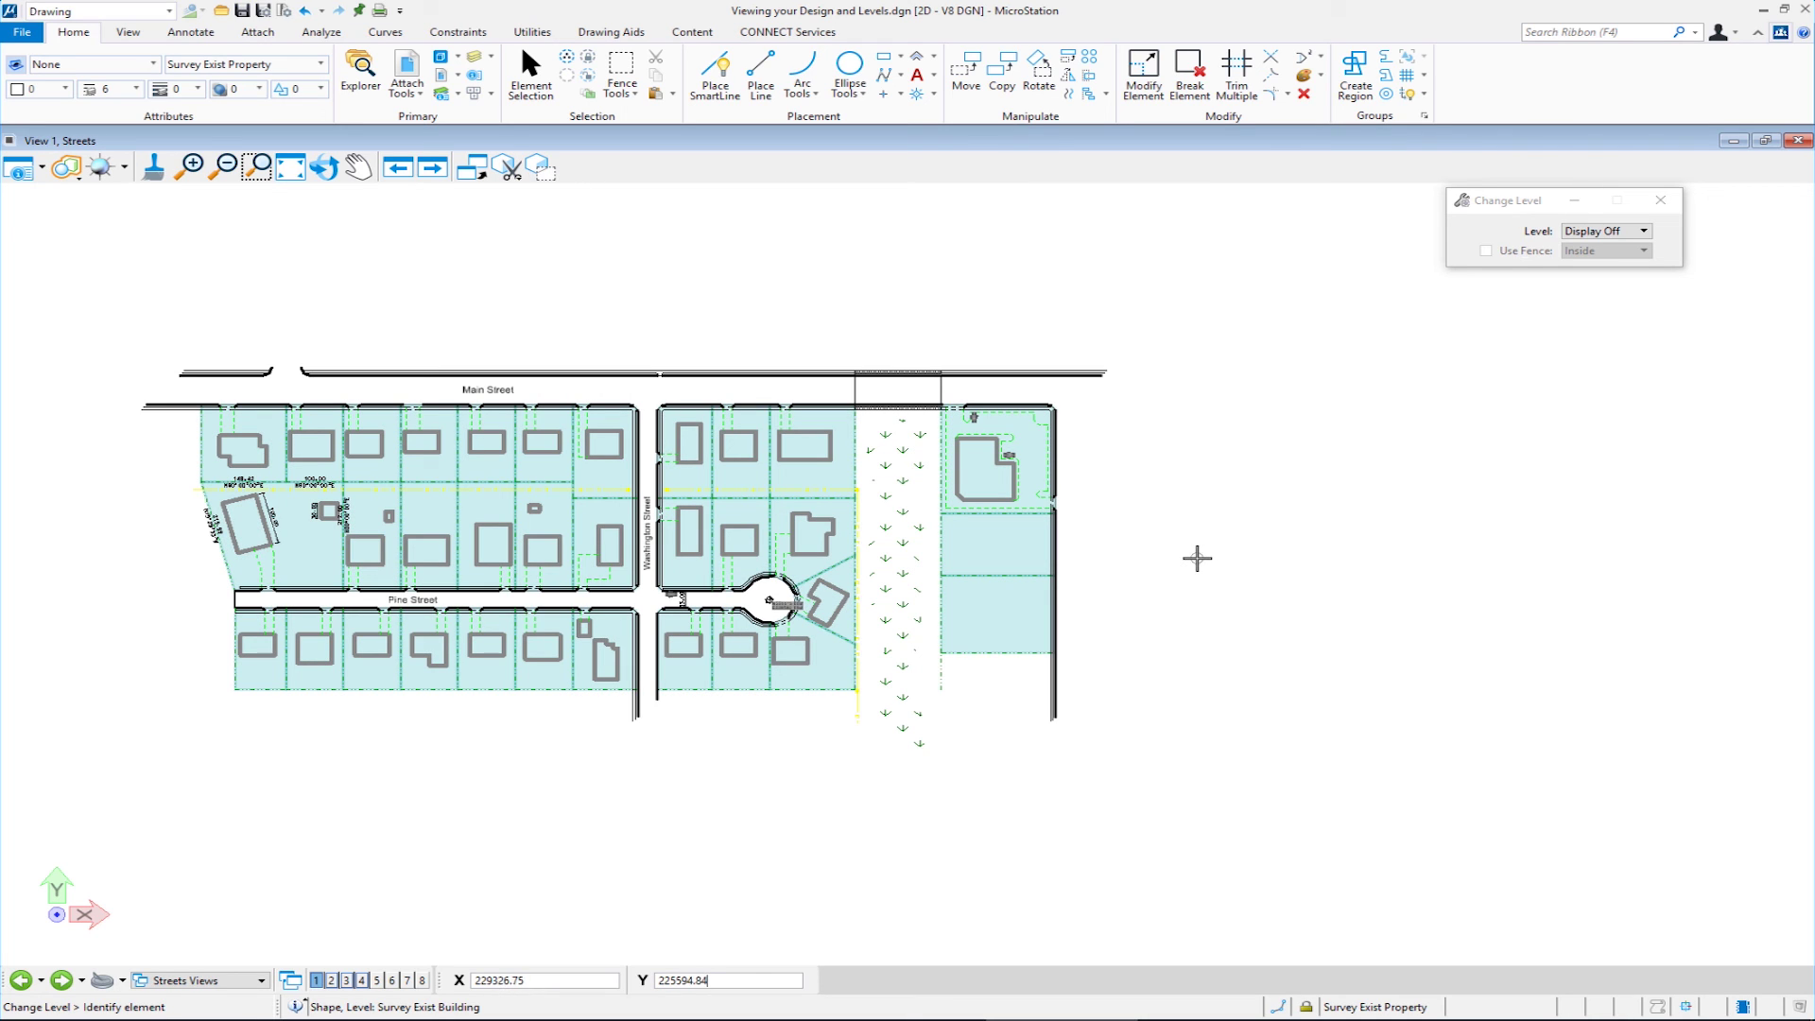